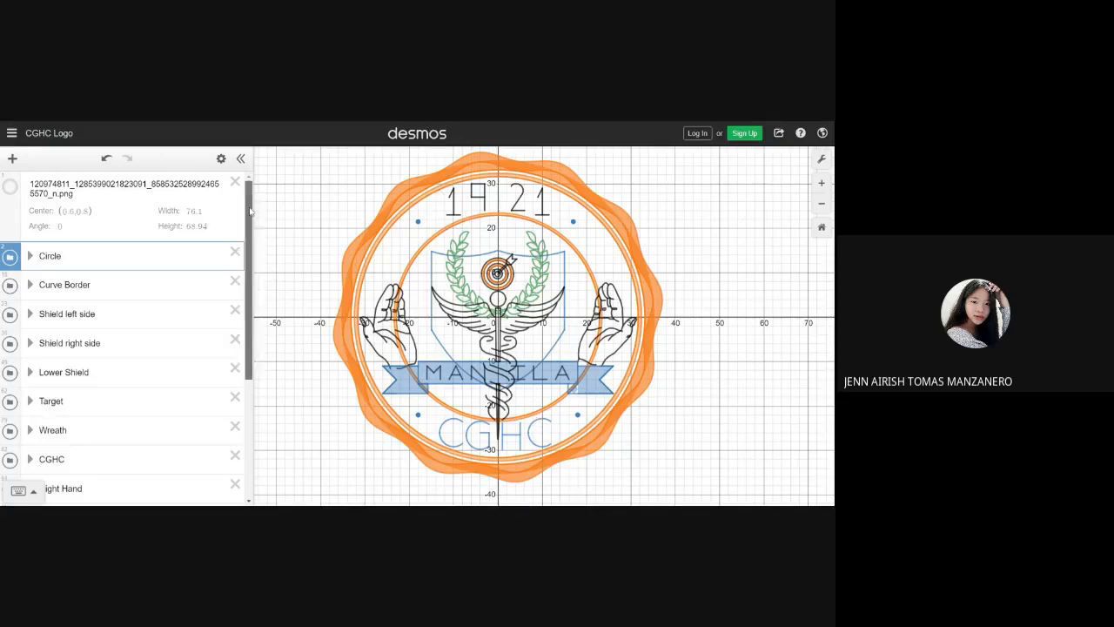
# - Expand the Circle folder and examine its circle equations, inequalities and points
pyautogui.scroll(-1, 250, 210)
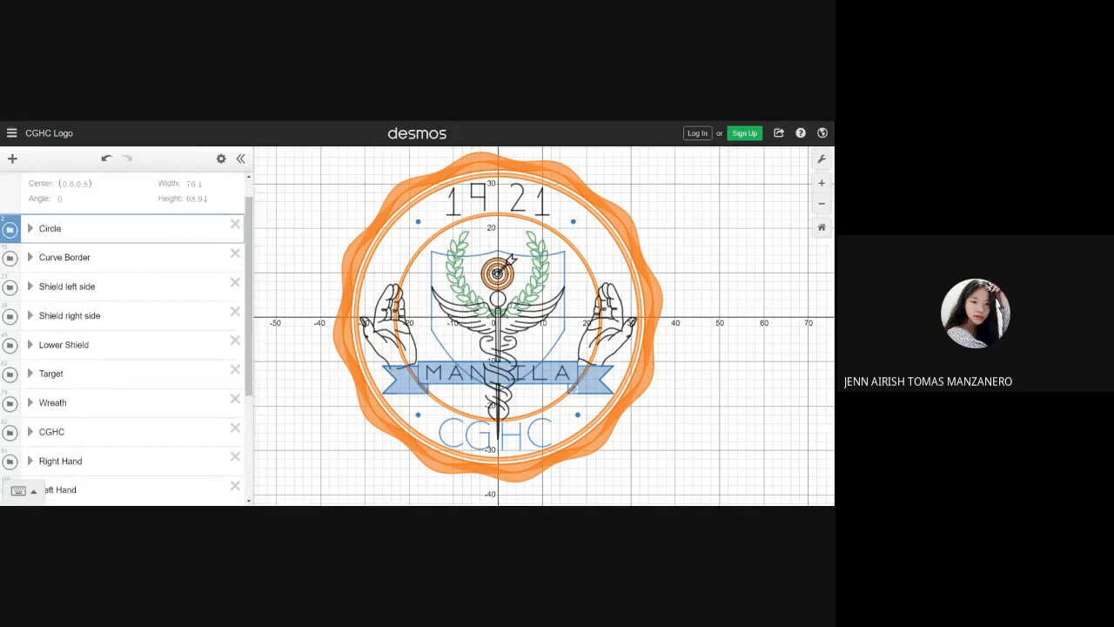
pyautogui.scroll(1, 250, 240)
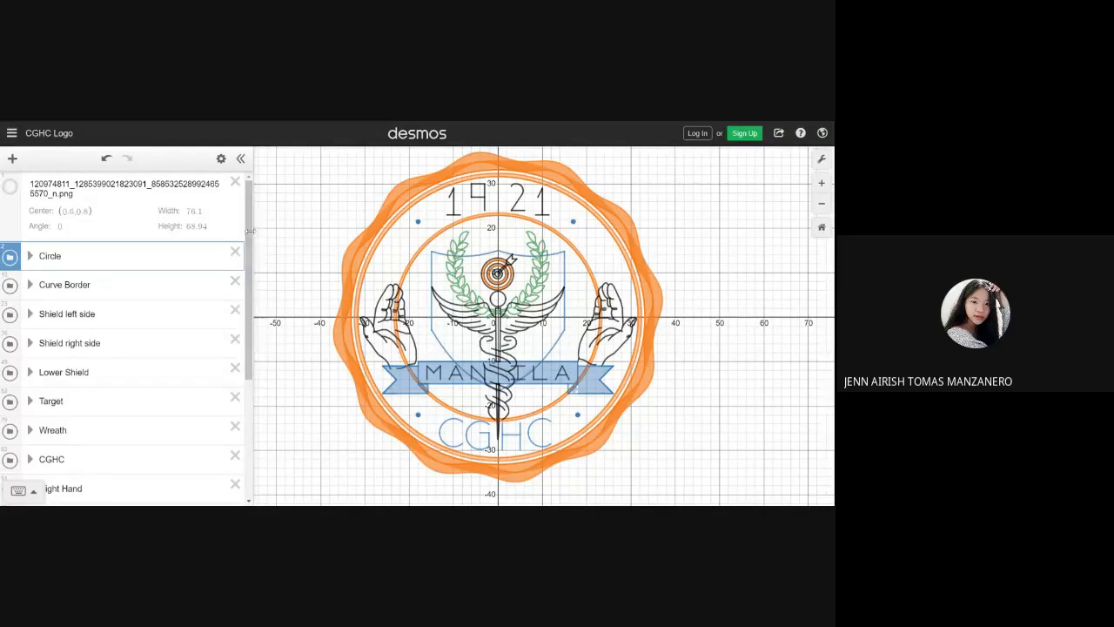
pyautogui.click(11, 188)
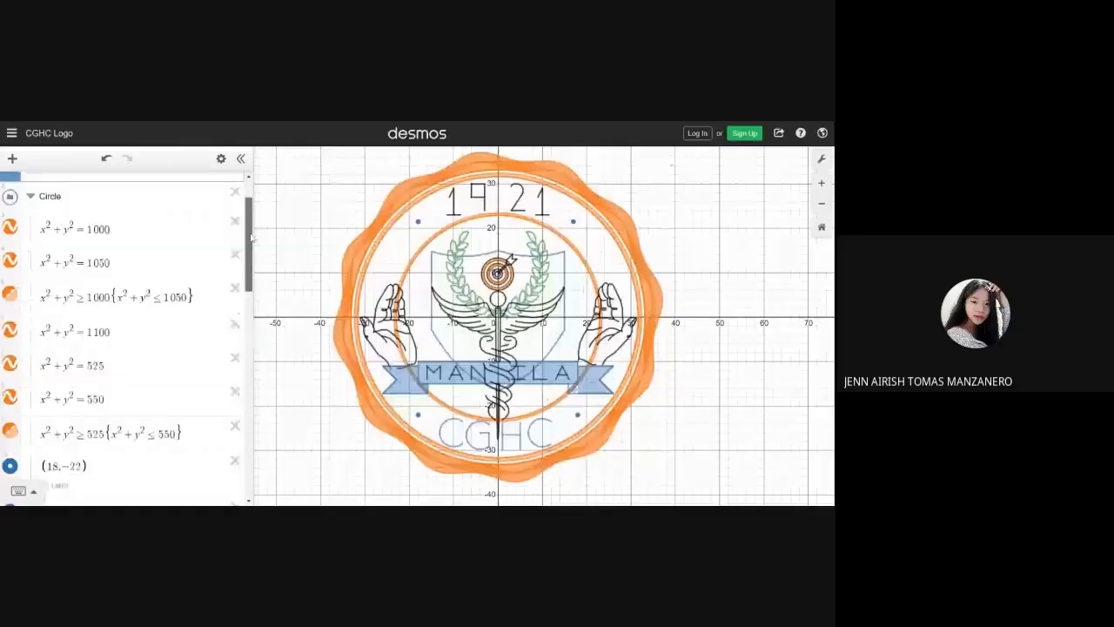
pyautogui.moveTo(250, 238); pyautogui.dragTo(249, 233)
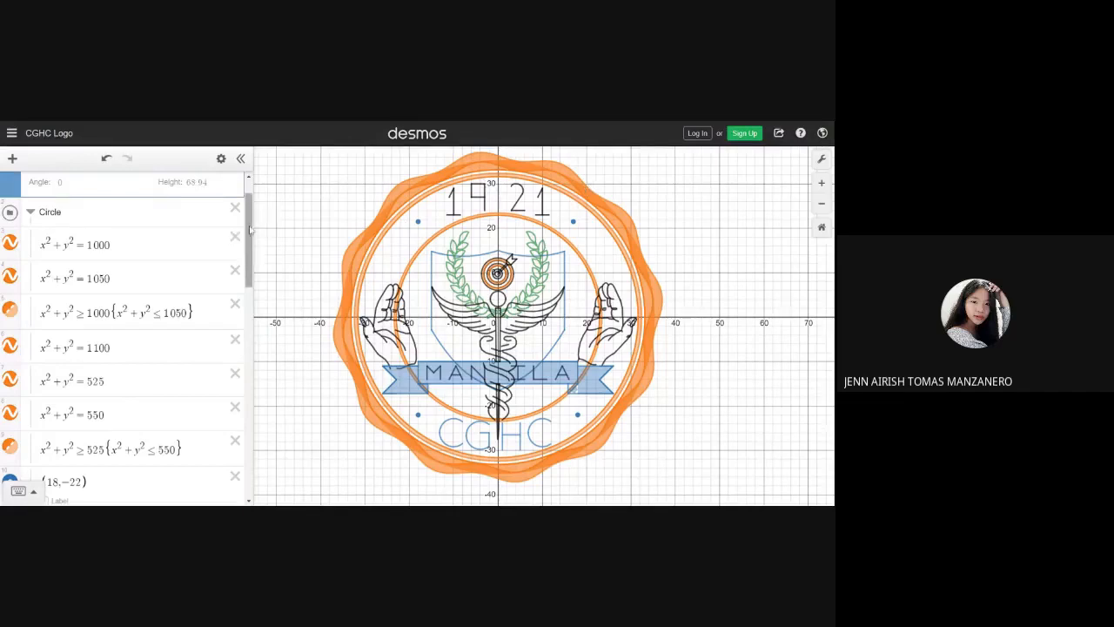
pyautogui.scroll(-1, 245, 233)
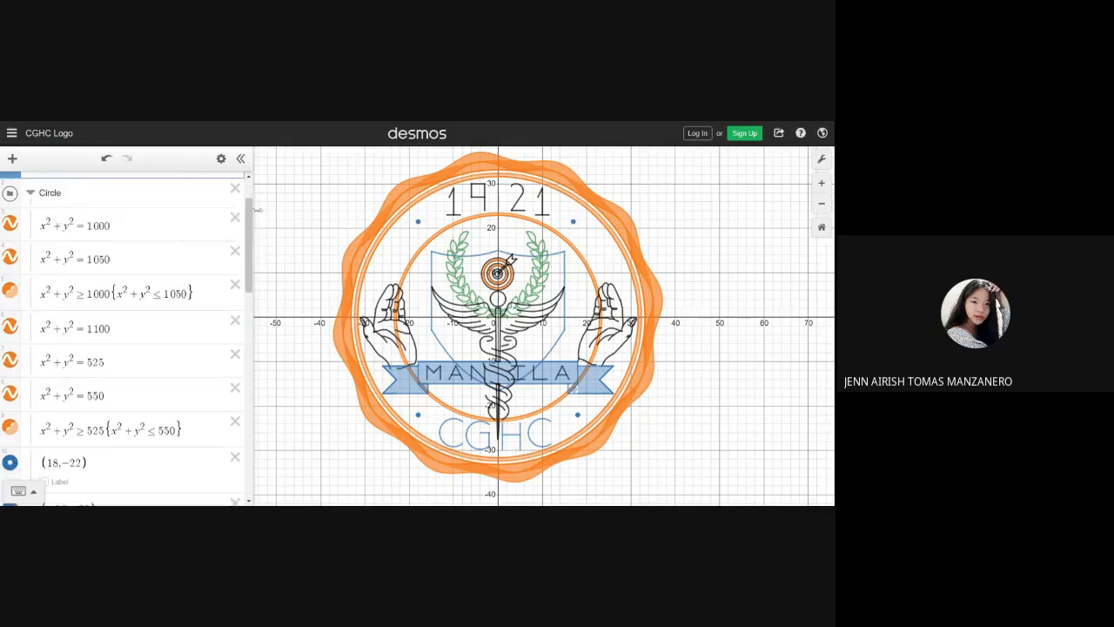
pyautogui.scroll(-3, 253, 249)
pyautogui.scroll(-1, 253, 250)
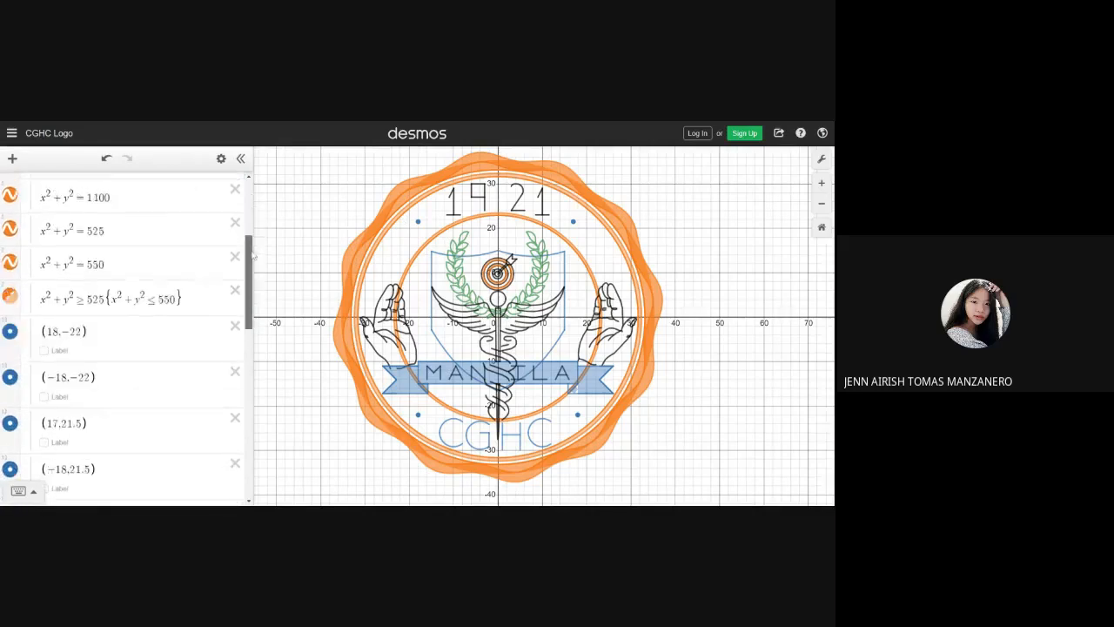
pyautogui.moveTo(253, 255); pyautogui.dragTo(246, 193)
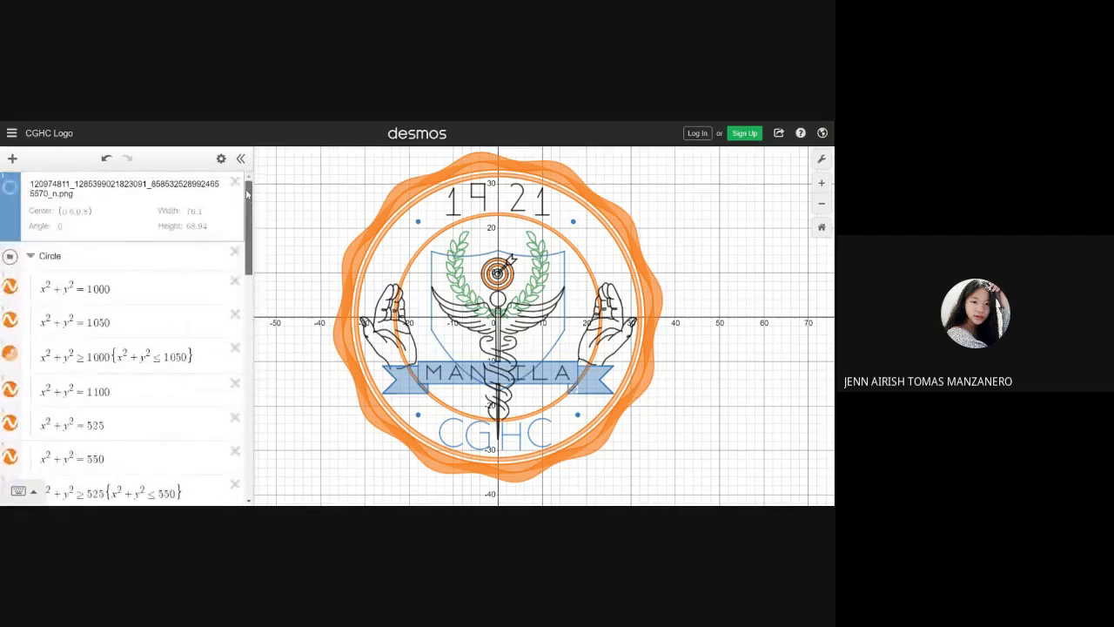
# - Hide and reshow the circle x² + y² = 1000 to identify it in the logo graph
pyautogui.click(11, 288)
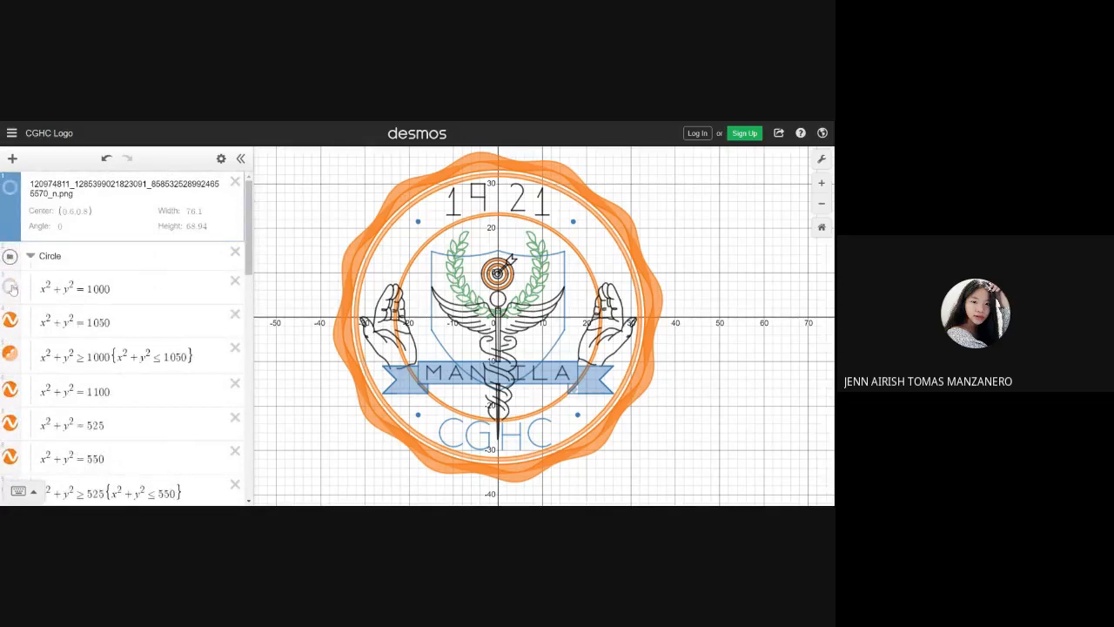
pyautogui.click(11, 288)
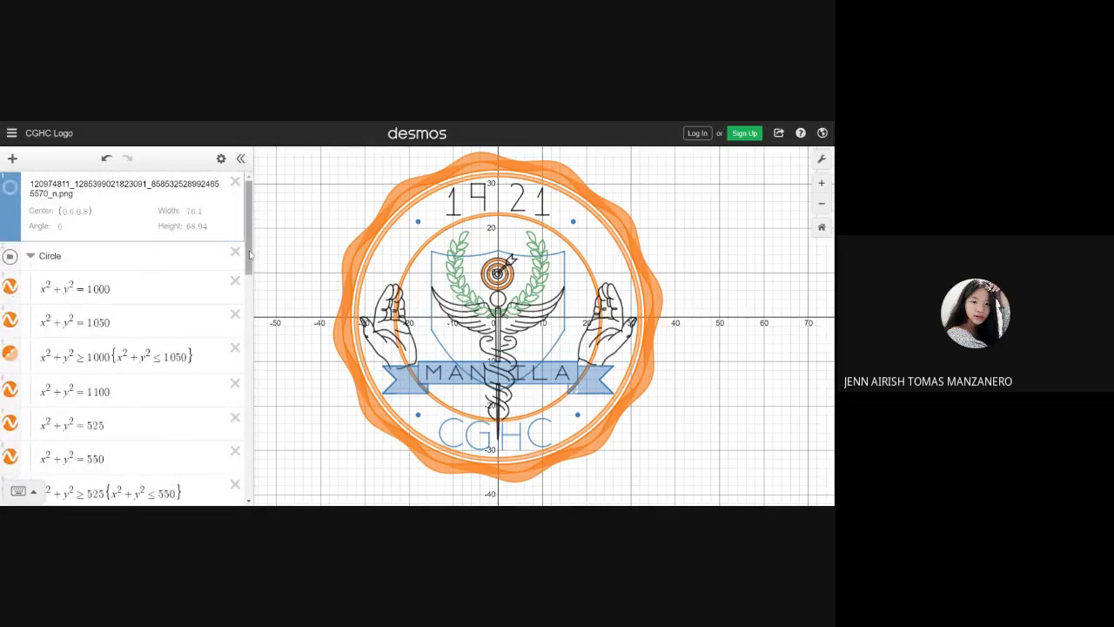
pyautogui.scroll(-1, 250, 259)
pyautogui.scroll(1, 249, 260)
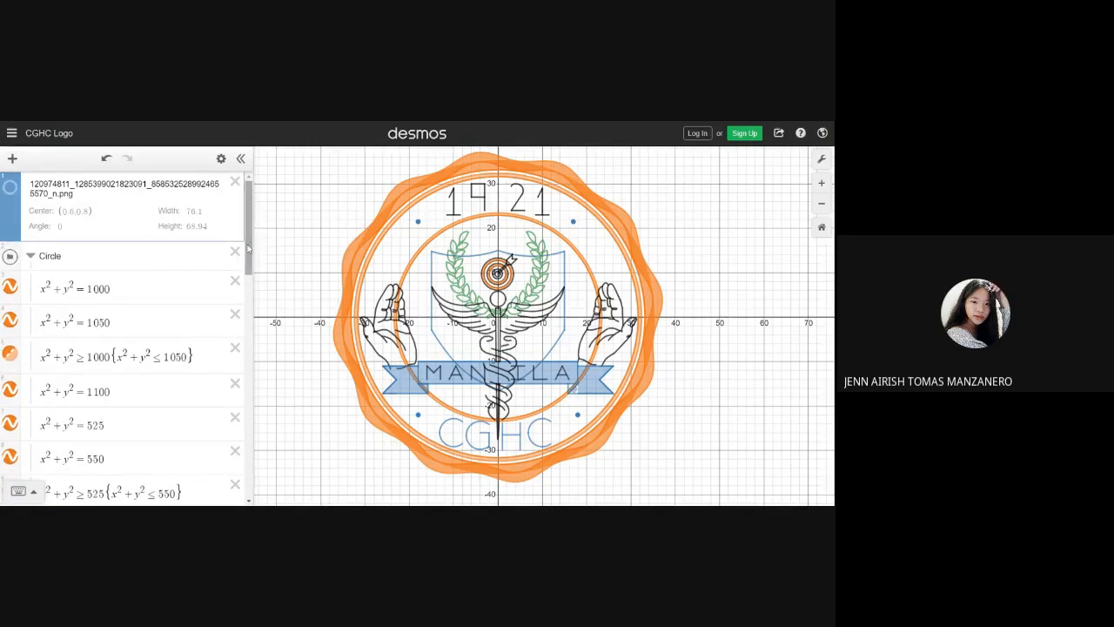
pyautogui.scroll(-2, 248, 250)
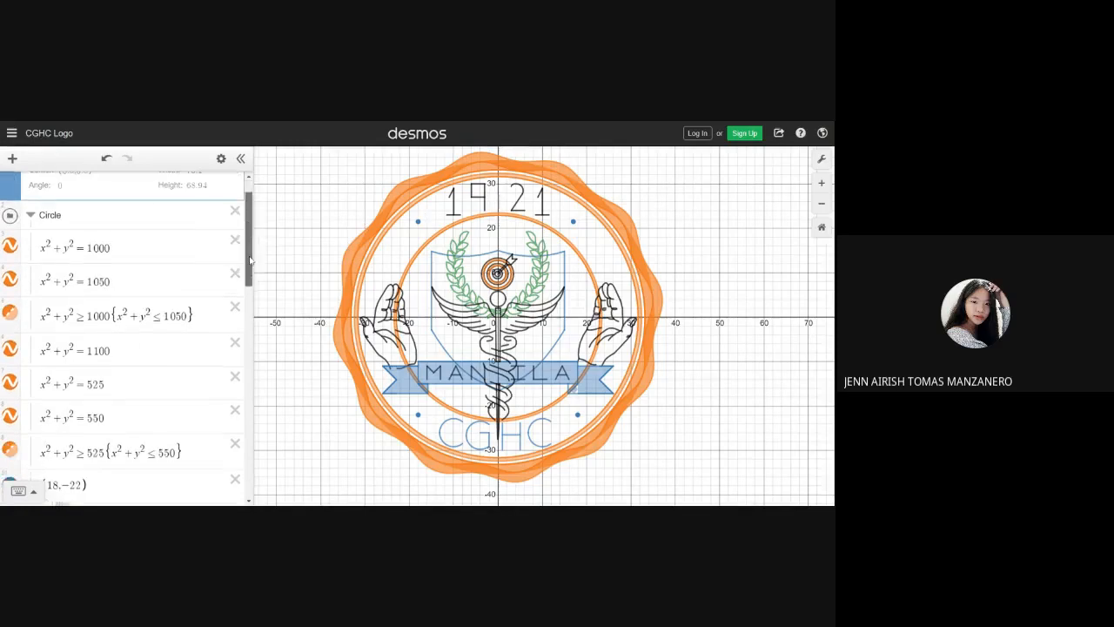
pyautogui.moveTo(250, 259)
pyautogui.mouseDown()
pyautogui.moveTo(253, 277)
pyautogui.moveTo(250, 247)
pyautogui.mouseUp()
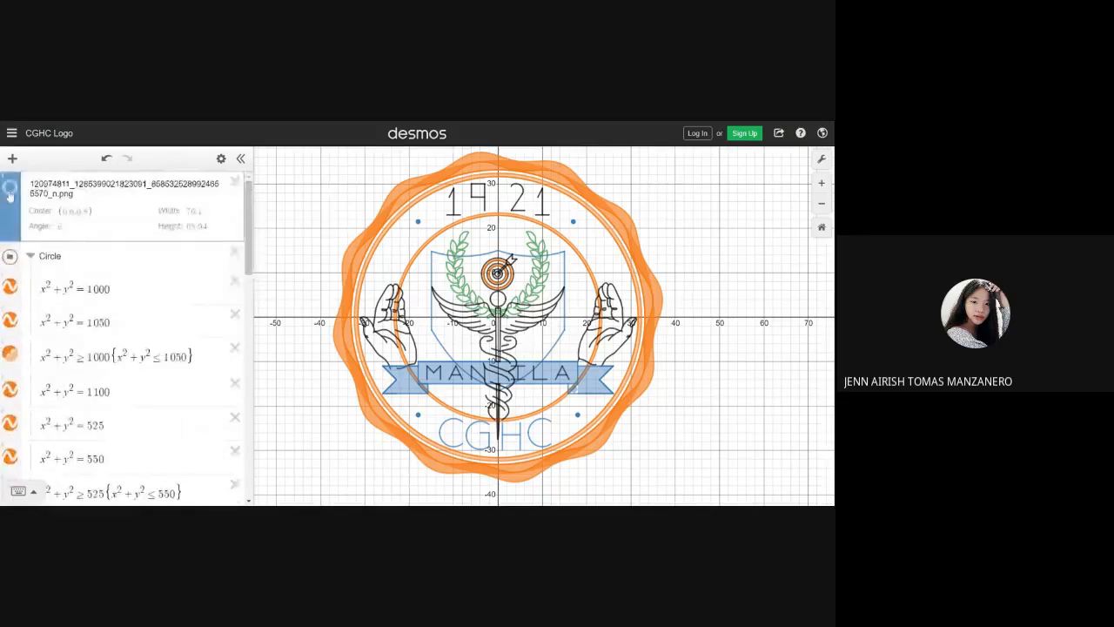
# - Toggle the visibility of the reference logo image to compare it with the graphed curves
pyautogui.click(10, 191)
pyautogui.click(9, 191)
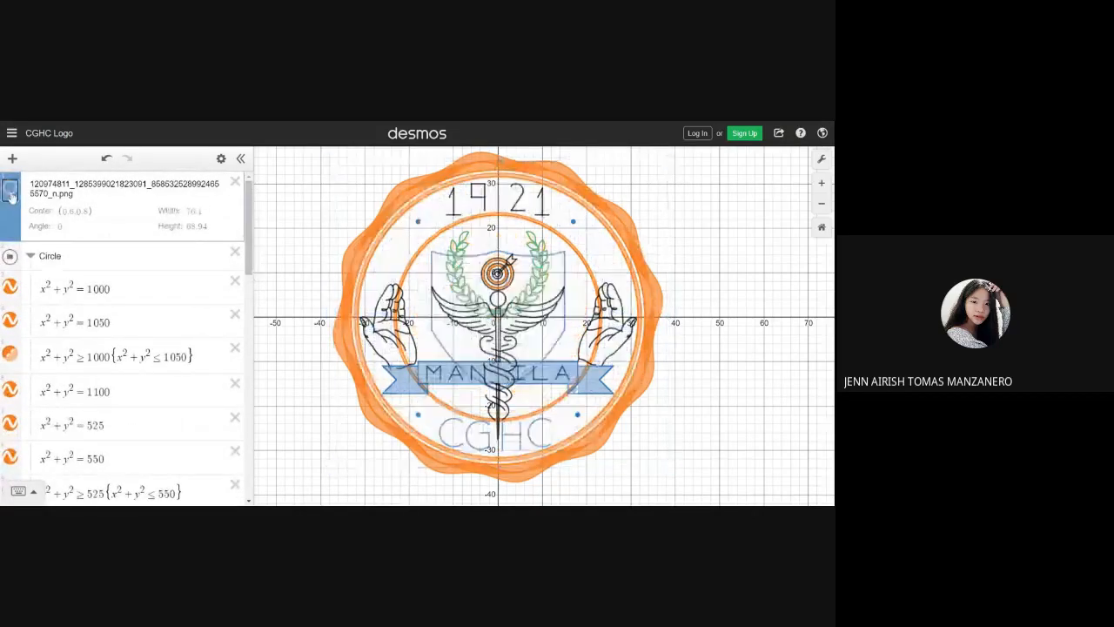
pyautogui.click(9, 191)
pyautogui.click(9, 190)
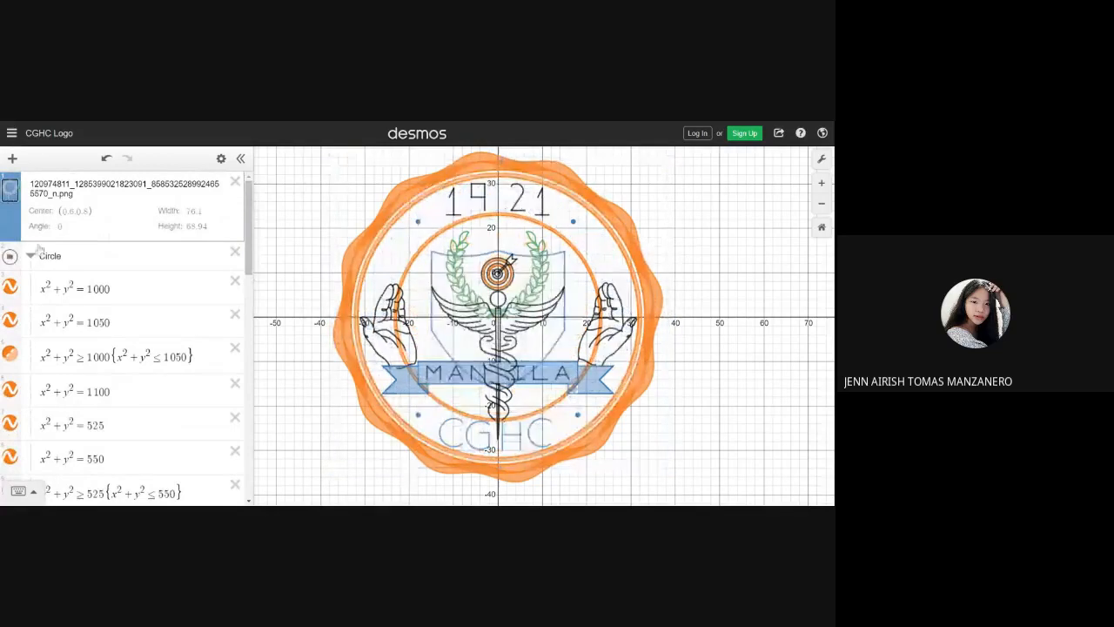
# - Hide and reshow the shaded ring x² + y² ≥ 1000 {x² + y² ≤ 1050} to identify it in the graph
pyautogui.scroll(-4, 39, 261)
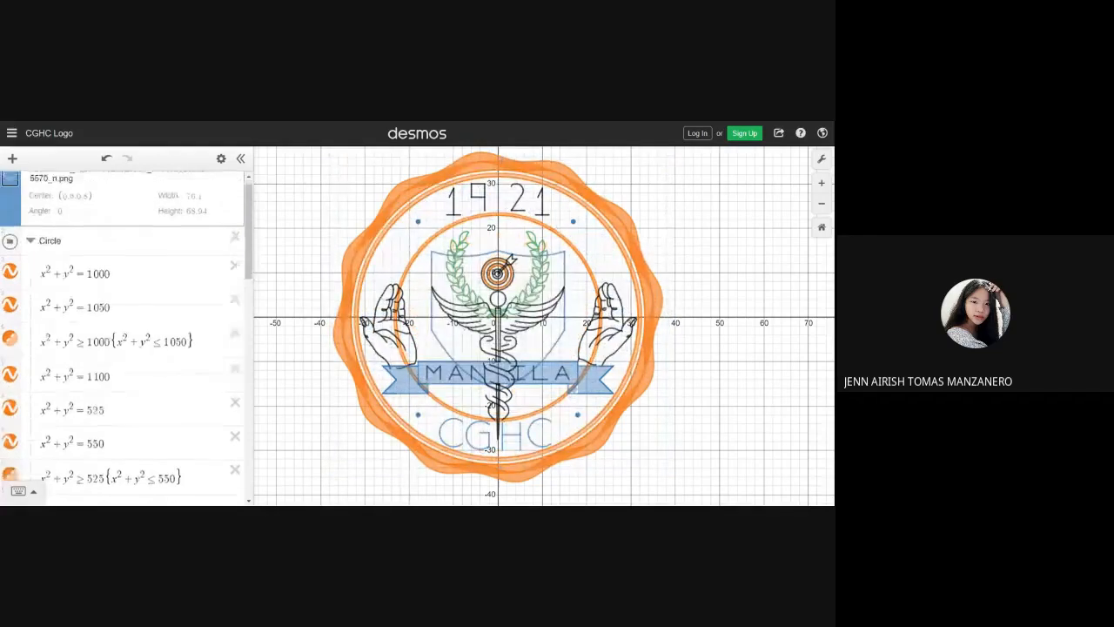
pyautogui.scroll(3, 9, 299)
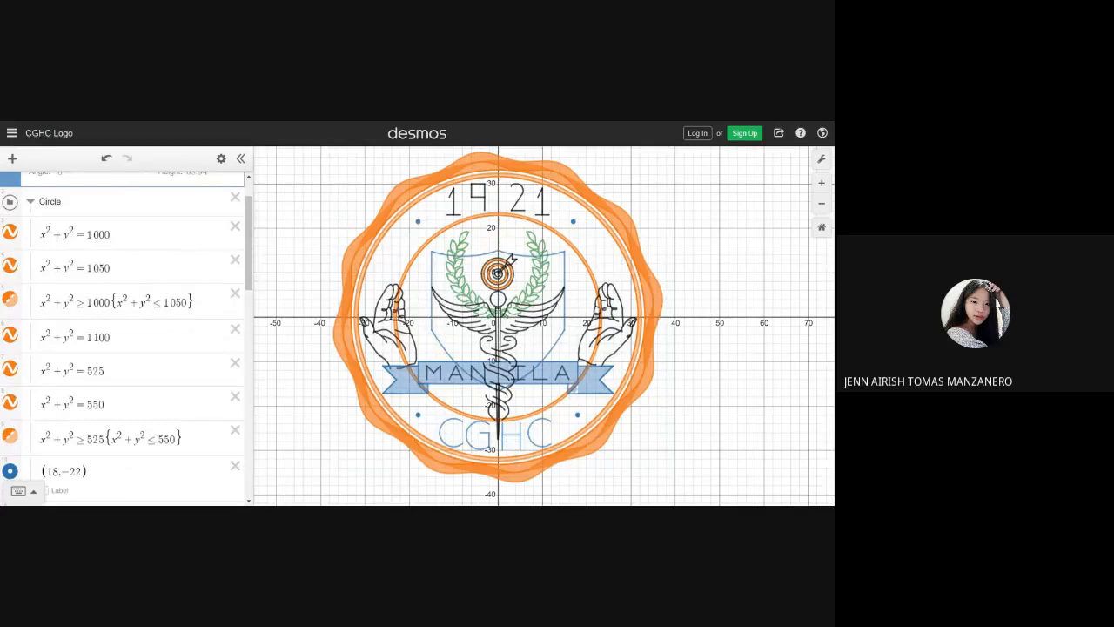
pyautogui.scroll(-3, 7, 302)
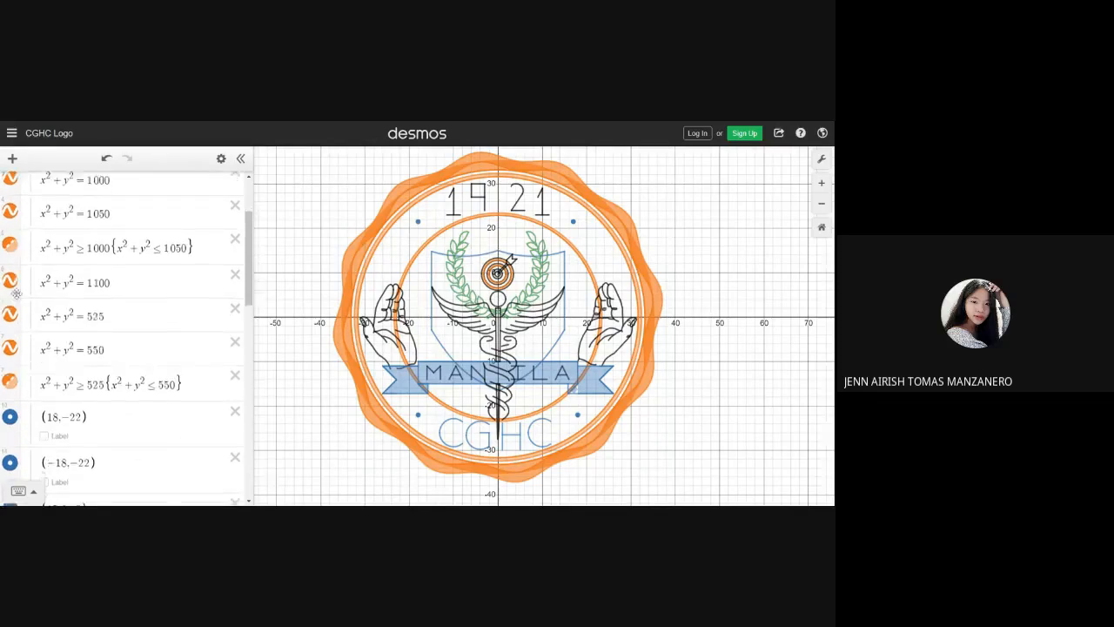
pyautogui.scroll(3, 7, 301)
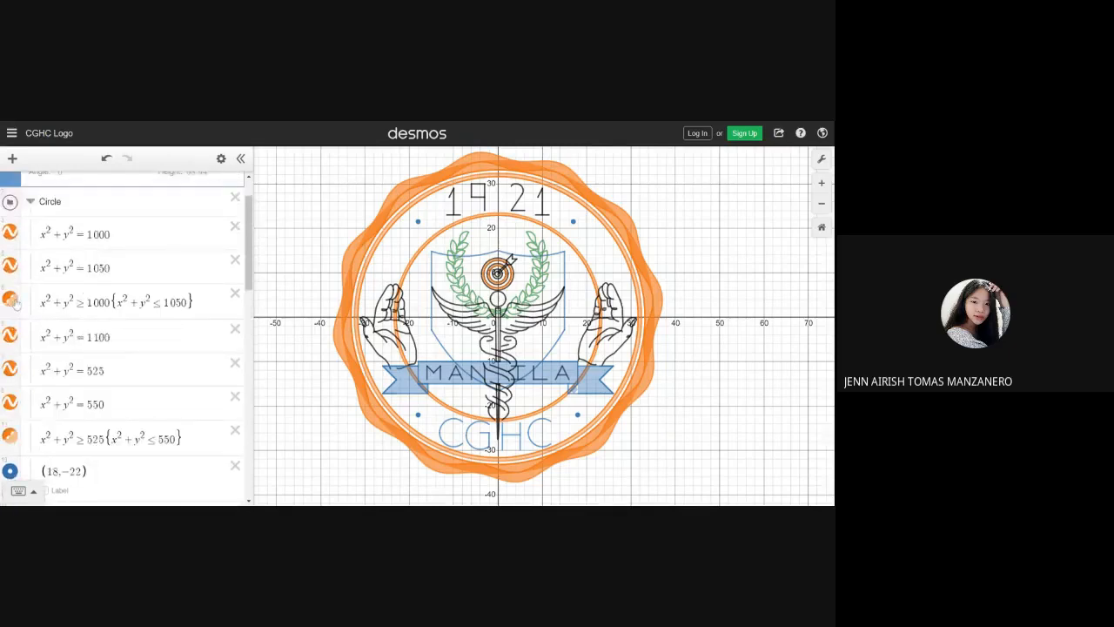
pyautogui.click(10, 299)
pyautogui.click(10, 300)
pyautogui.click(12, 300)
pyautogui.click(12, 300)
pyautogui.moveTo(250, 240)
pyautogui.mouseDown()
pyautogui.moveTo(252, 279)
pyautogui.moveTo(251, 219)
pyautogui.mouseUp()
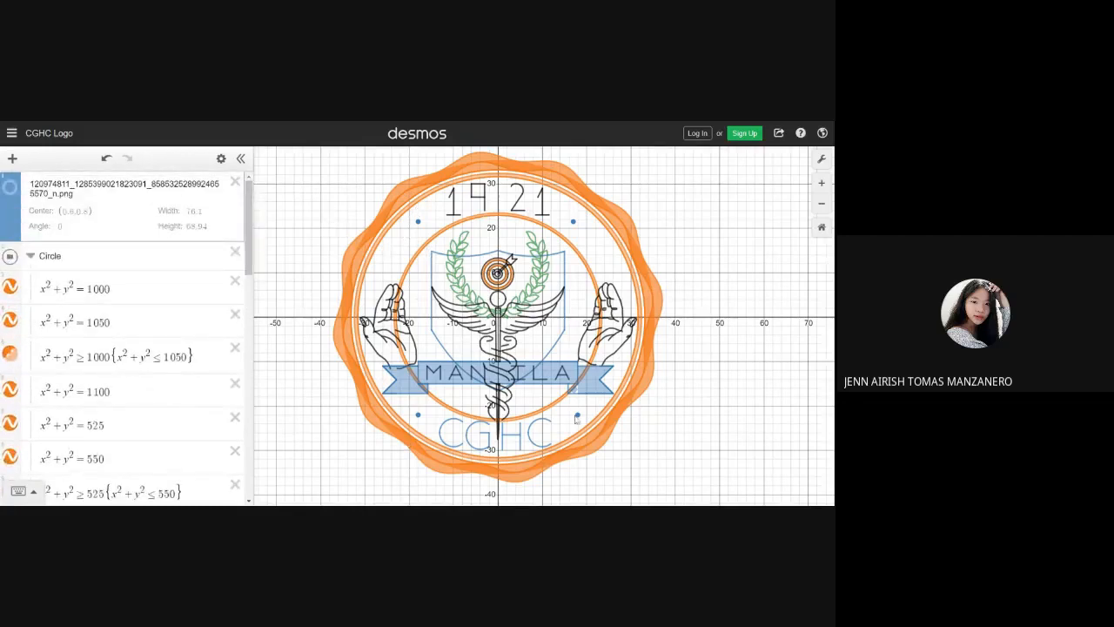
pyautogui.click(30, 256)
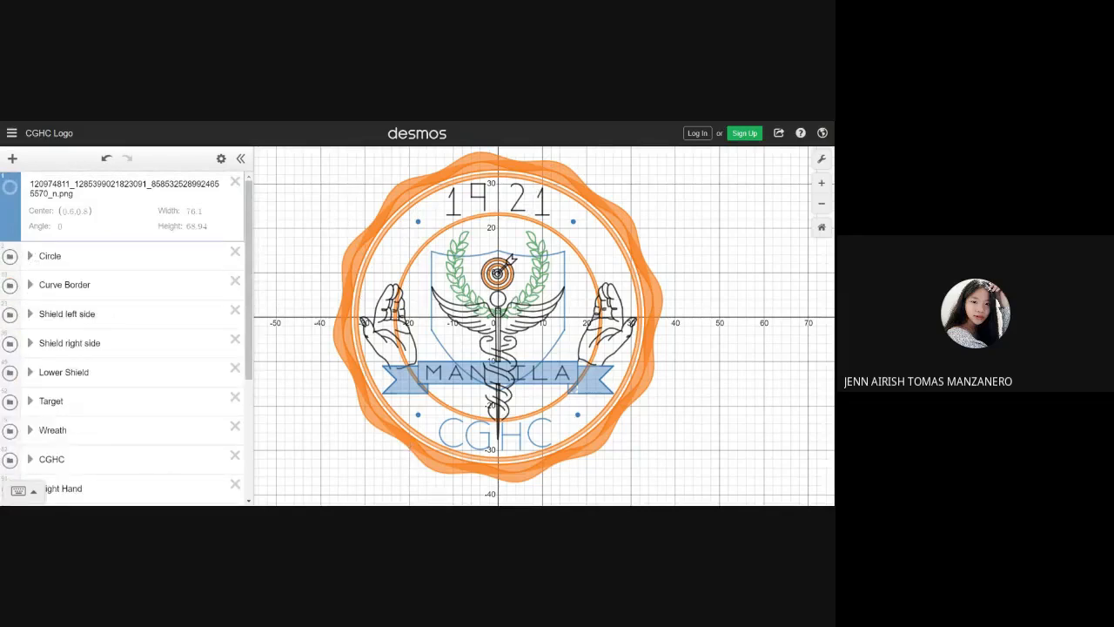
pyautogui.click(30, 284)
pyautogui.click(30, 285)
pyautogui.click(30, 256)
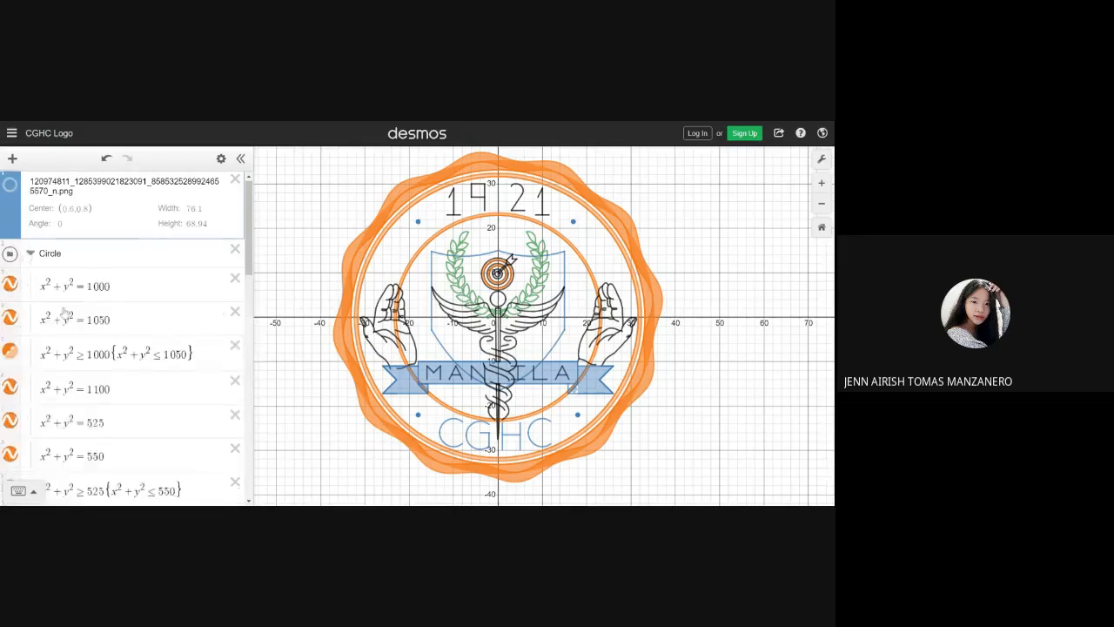
# - Hide and reshow the points (18, −22), (−18, −22), (17, 21.5) and (−18, 21.5) one after another to identify them in the logo
pyautogui.scroll(-10, 61, 310)
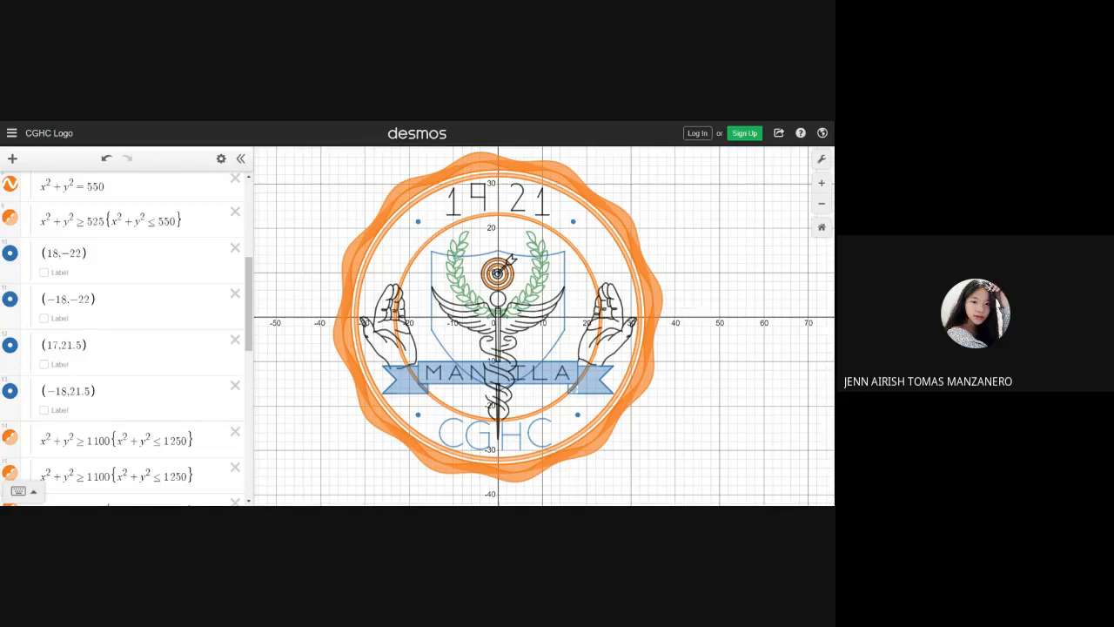
pyautogui.click(11, 253)
pyautogui.click(13, 254)
pyautogui.click(13, 254)
pyautogui.click(11, 255)
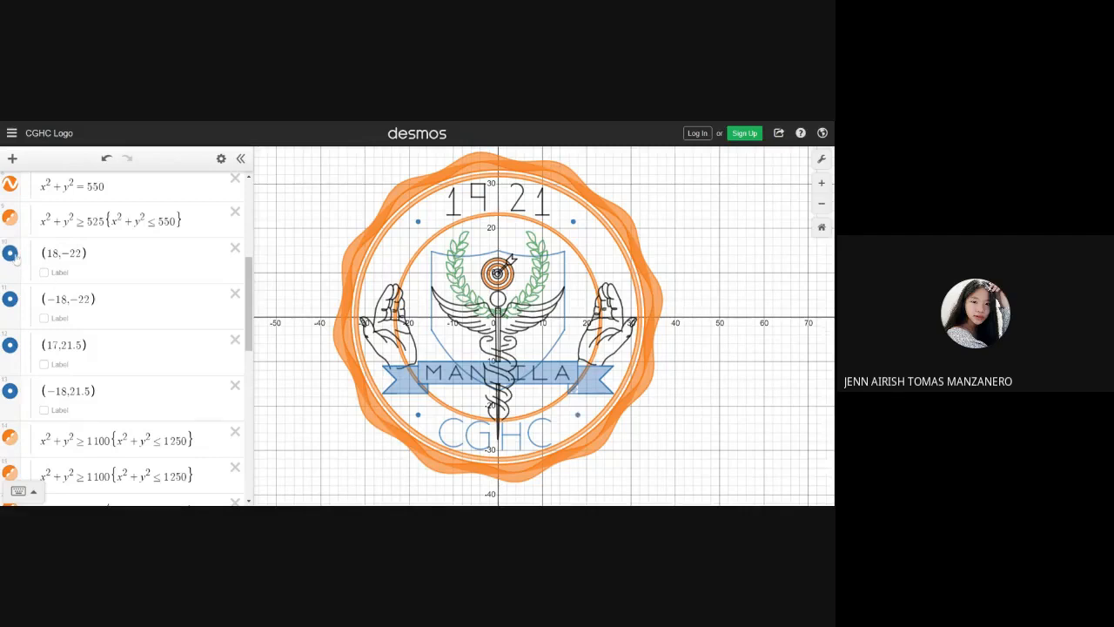
pyautogui.click(9, 300)
pyautogui.click(9, 299)
pyautogui.click(11, 347)
pyautogui.click(12, 347)
pyautogui.click(10, 391)
pyautogui.click(9, 390)
# - Hide and reshow the second x² + y² ≥ 1100 {x² + y² ≤ 1250} ring and both x² + y² ≥ 550 wavy inequalities individually
pyautogui.moveTo(251, 293); pyautogui.dragTo(242, 339)
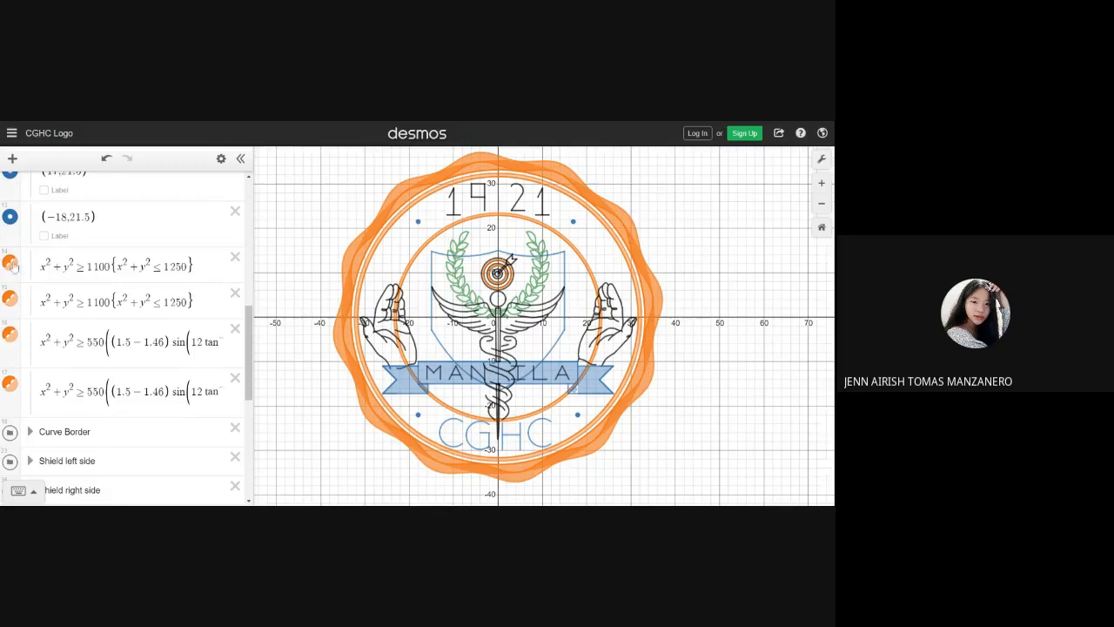
pyautogui.click(10, 299)
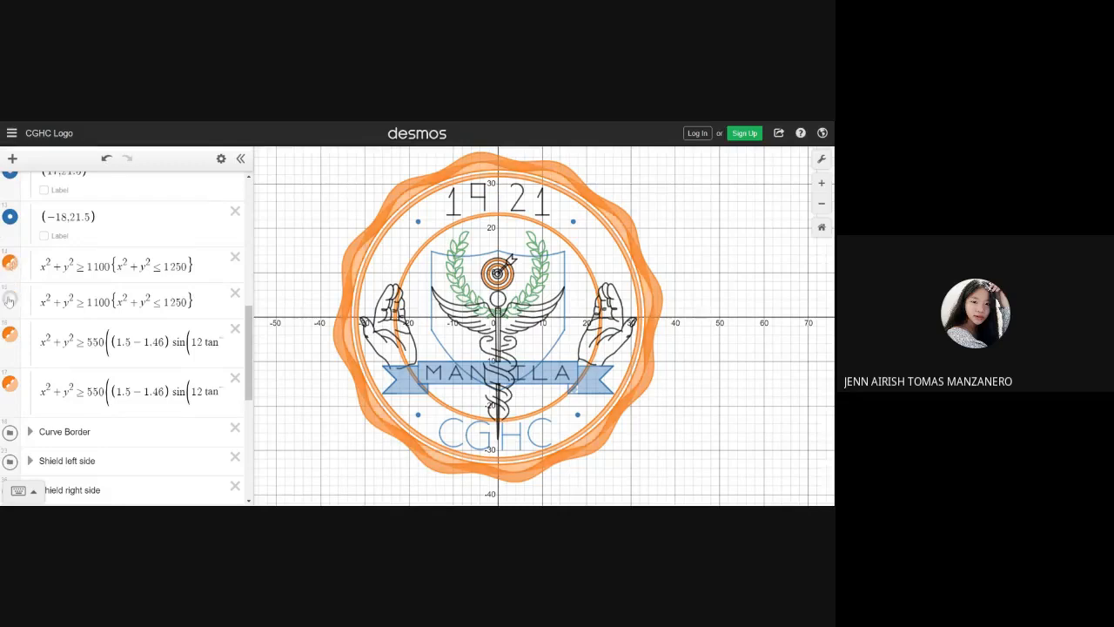
pyautogui.click(10, 299)
pyautogui.click(9, 336)
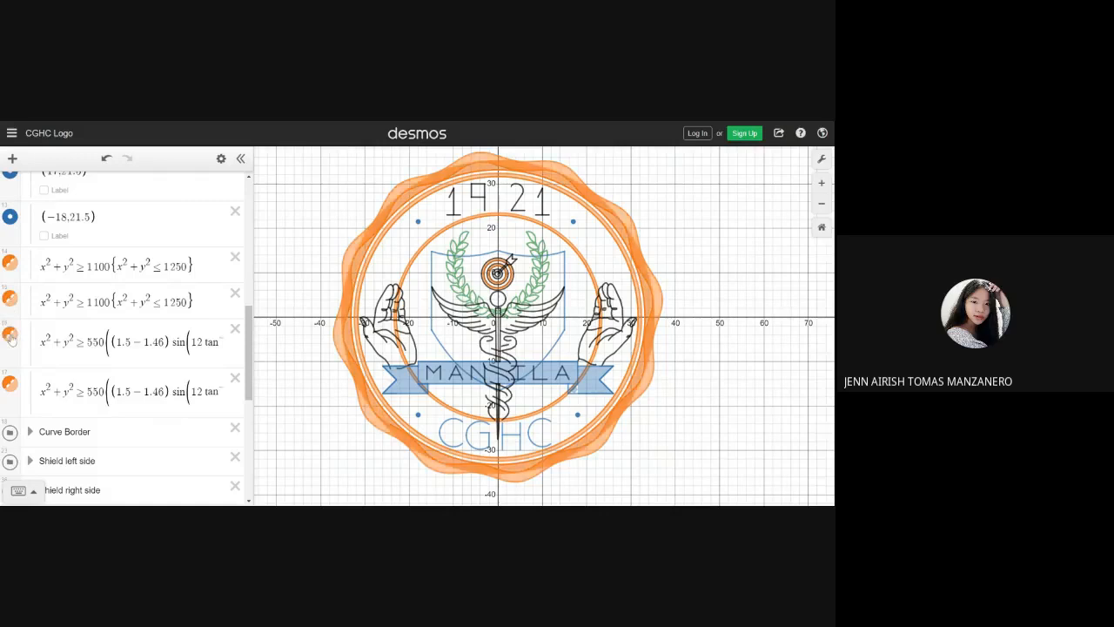
pyautogui.click(10, 336)
pyautogui.click(10, 383)
pyautogui.click(10, 383)
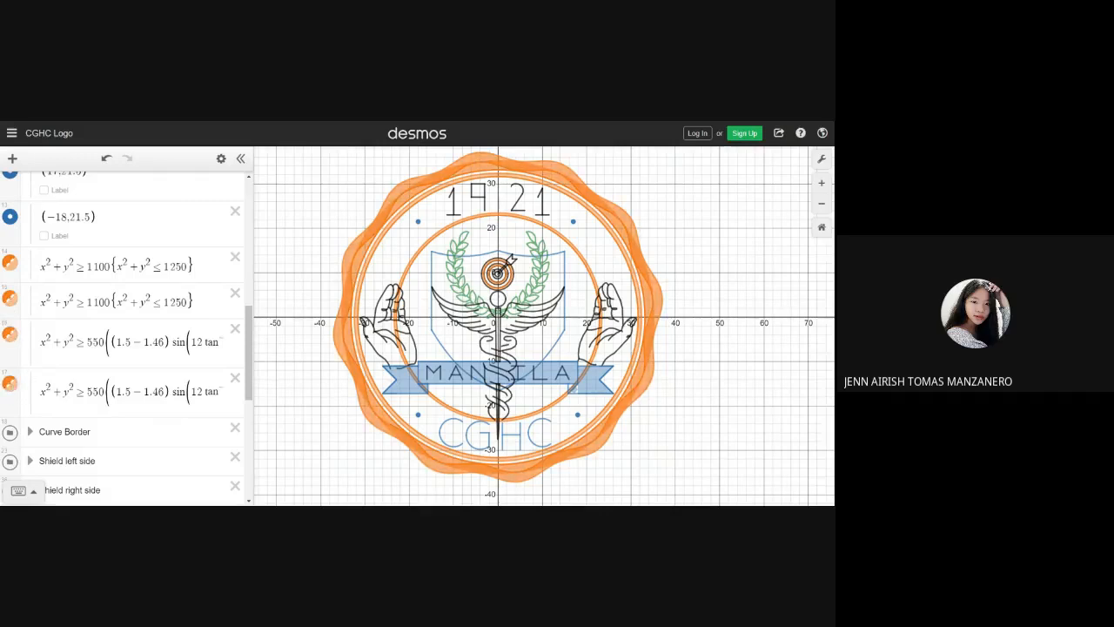
# - Collapse the Circle folder and expand Curve Border to examine its wavy equation and the r_o, r_i and n sliders
pyautogui.scroll(-2, 122, 338)
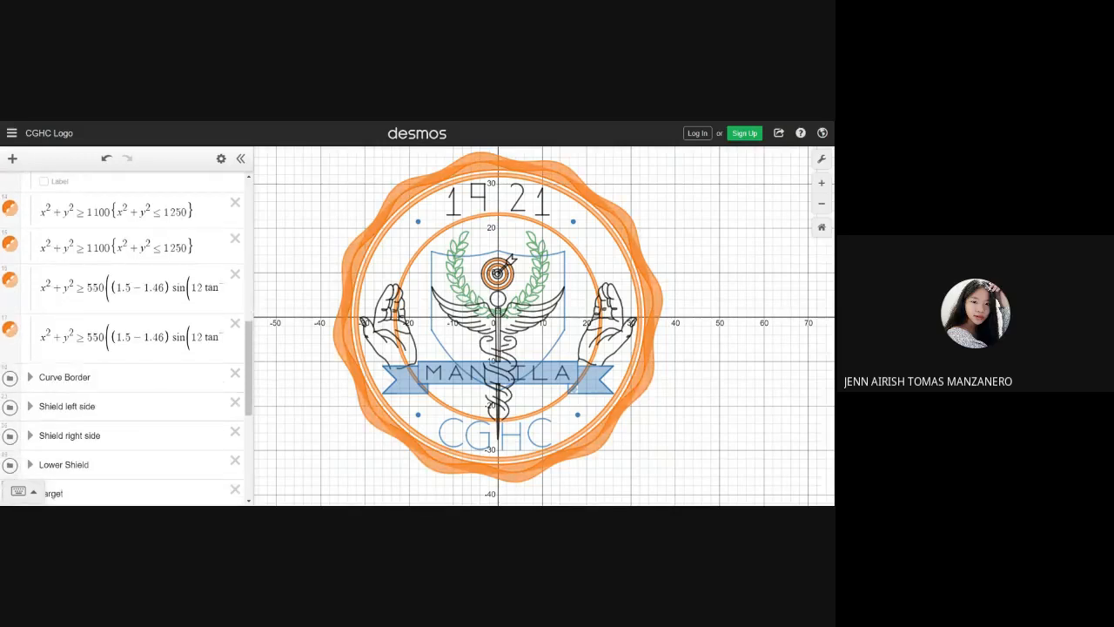
pyautogui.scroll(10, 18, 287)
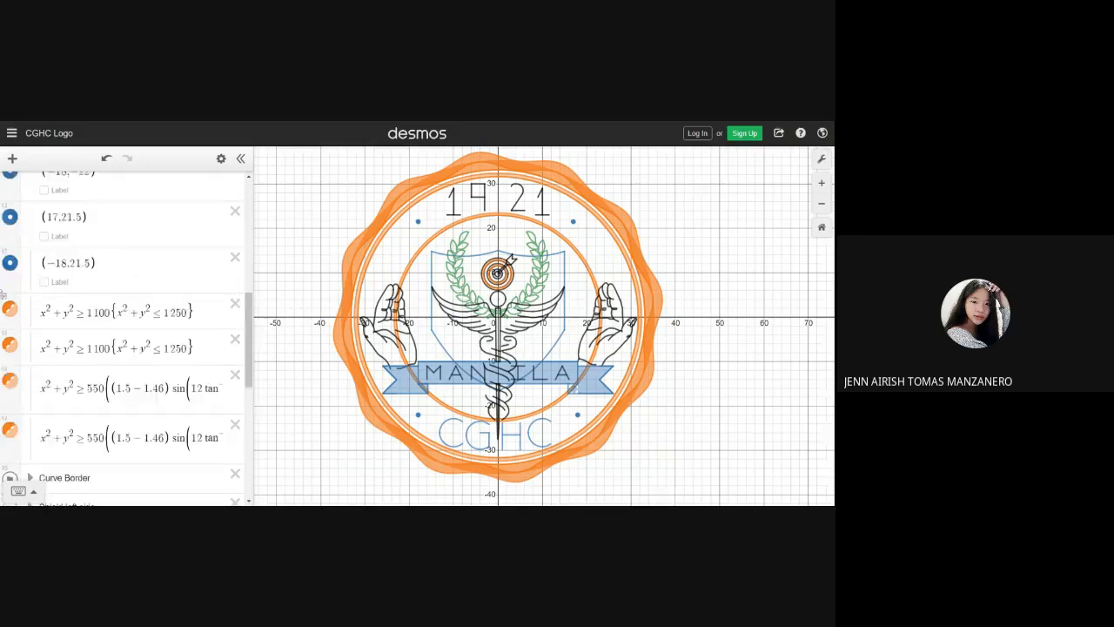
pyautogui.click(30, 256)
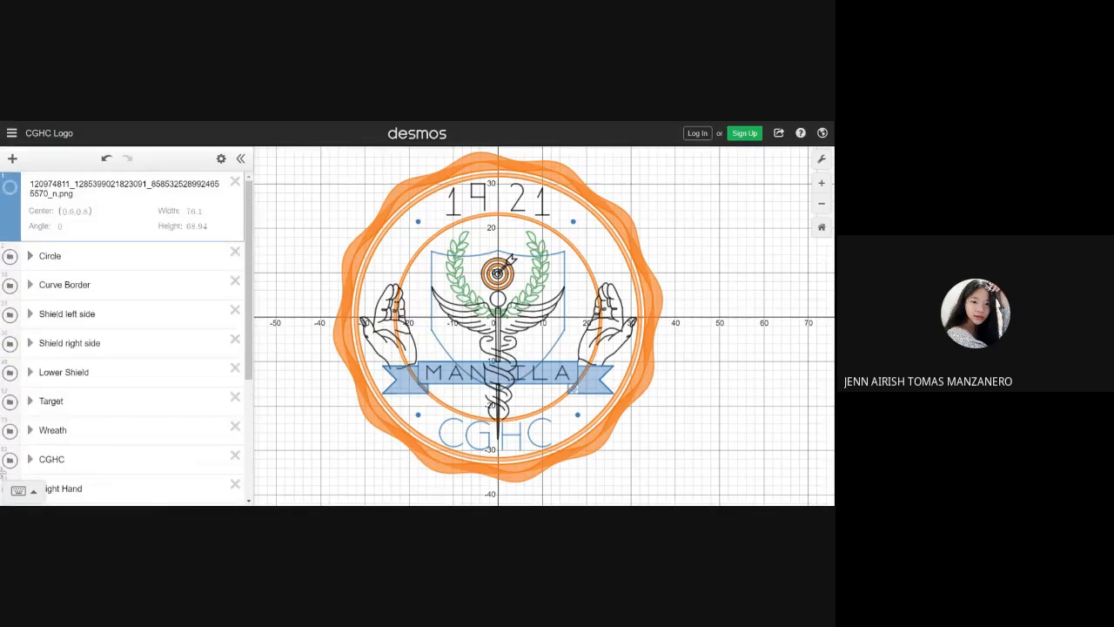
pyautogui.click(30, 284)
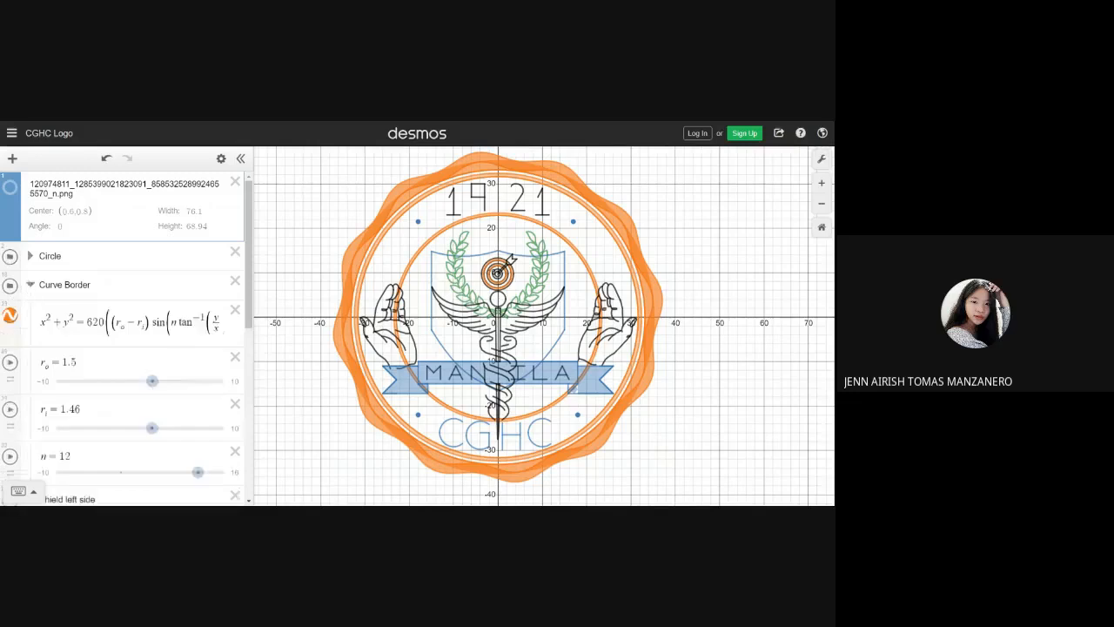
pyautogui.scroll(-1, 126, 336)
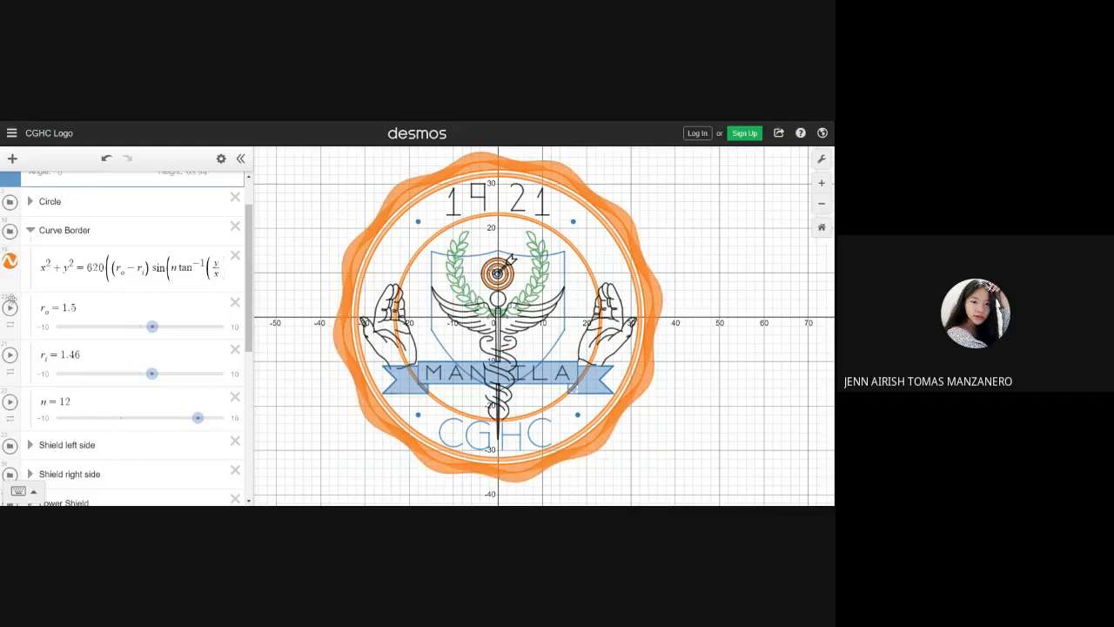
pyautogui.scroll(-1, 55, 301)
pyautogui.scroll(2, 55, 301)
pyautogui.scroll(1, 55, 300)
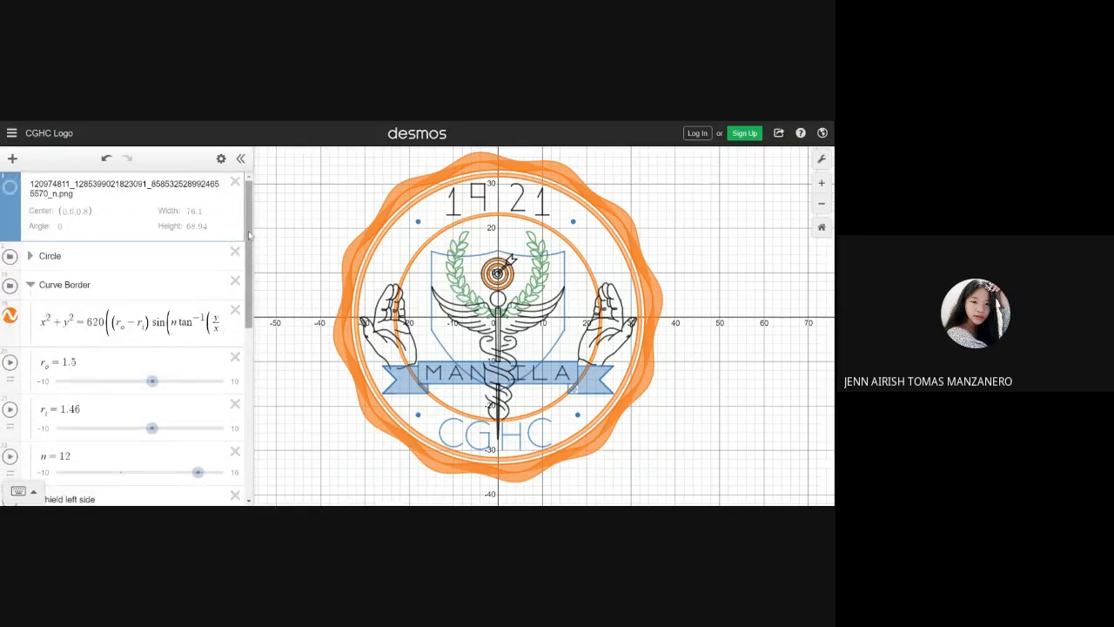
pyautogui.scroll(-1, 250, 235)
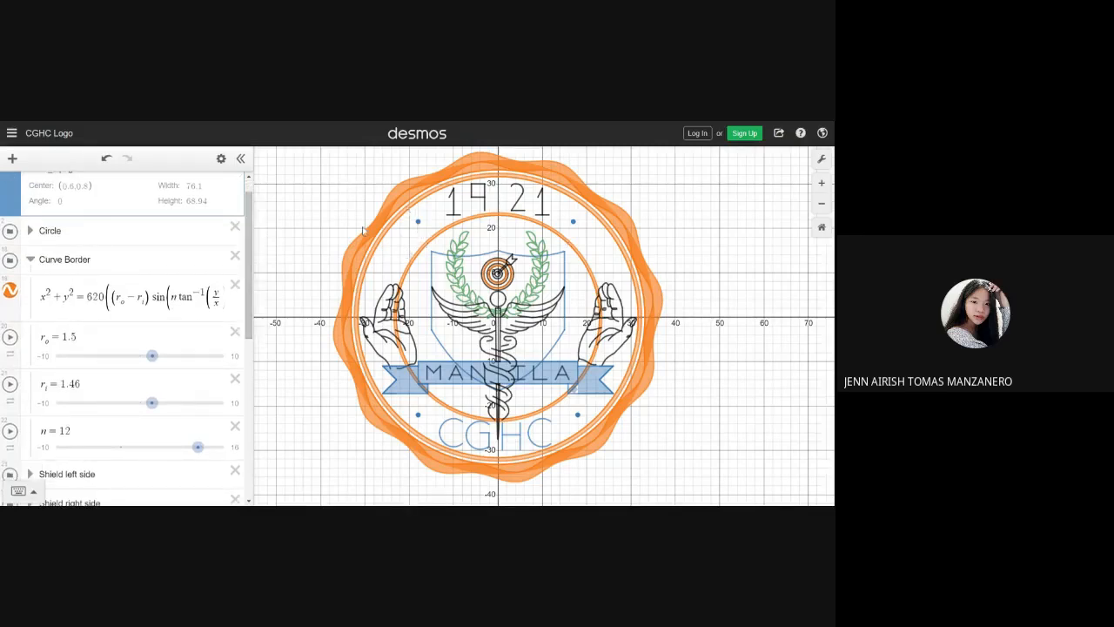
pyautogui.moveTo(249, 263); pyautogui.dragTo(249, 263)
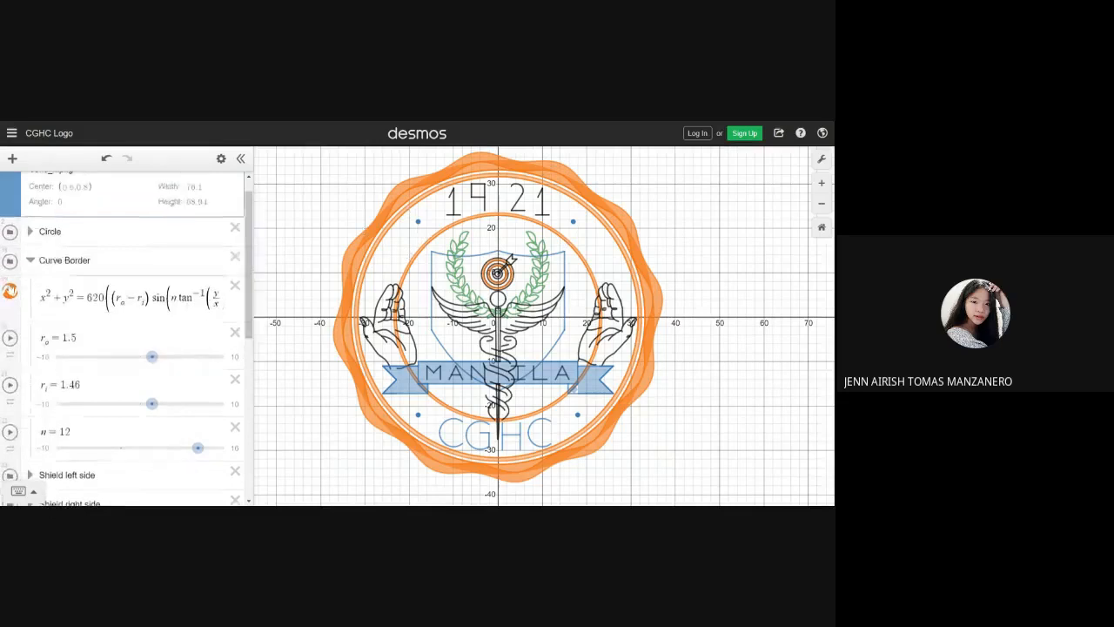
# - Hide and reshow the wavy Curve Border equation and animate its r_o slider to demonstrate the effect on the border
pyautogui.click(10, 297)
pyautogui.click(10, 292)
pyautogui.click(11, 338)
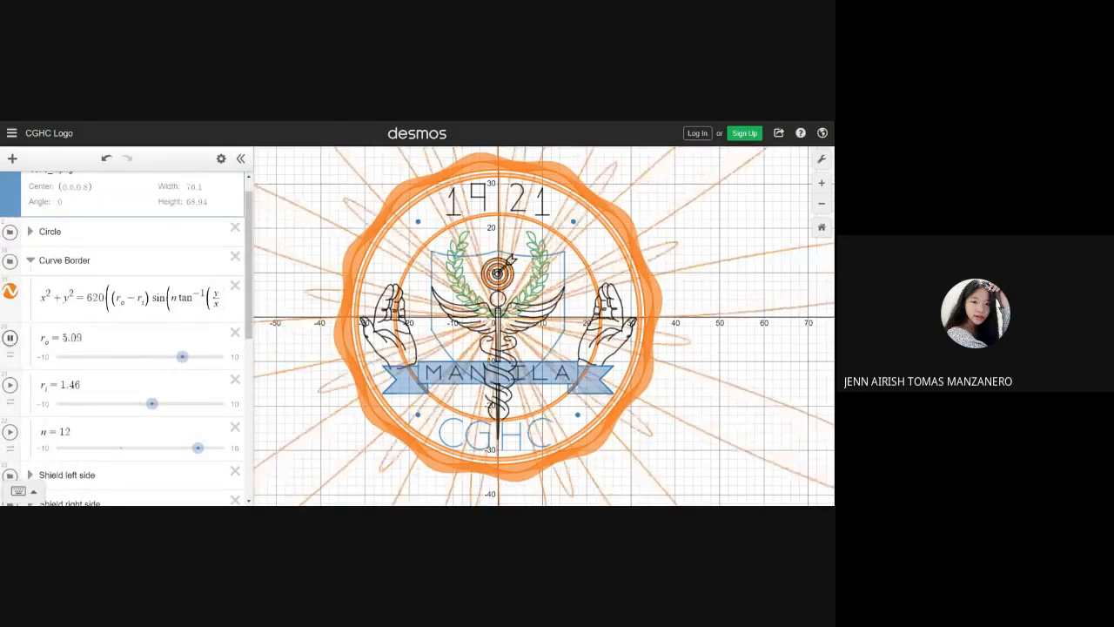
pyautogui.click(11, 338)
pyautogui.click(11, 337)
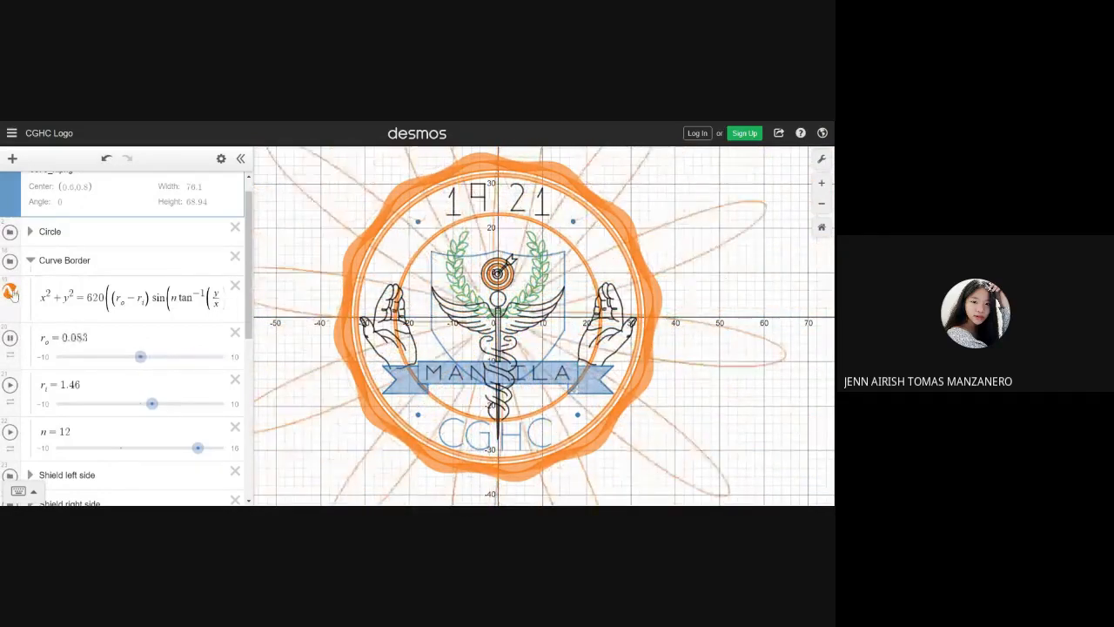
# - Undo the r_o slider changes and collapse the Curve Border folder
pyautogui.click(105, 159)
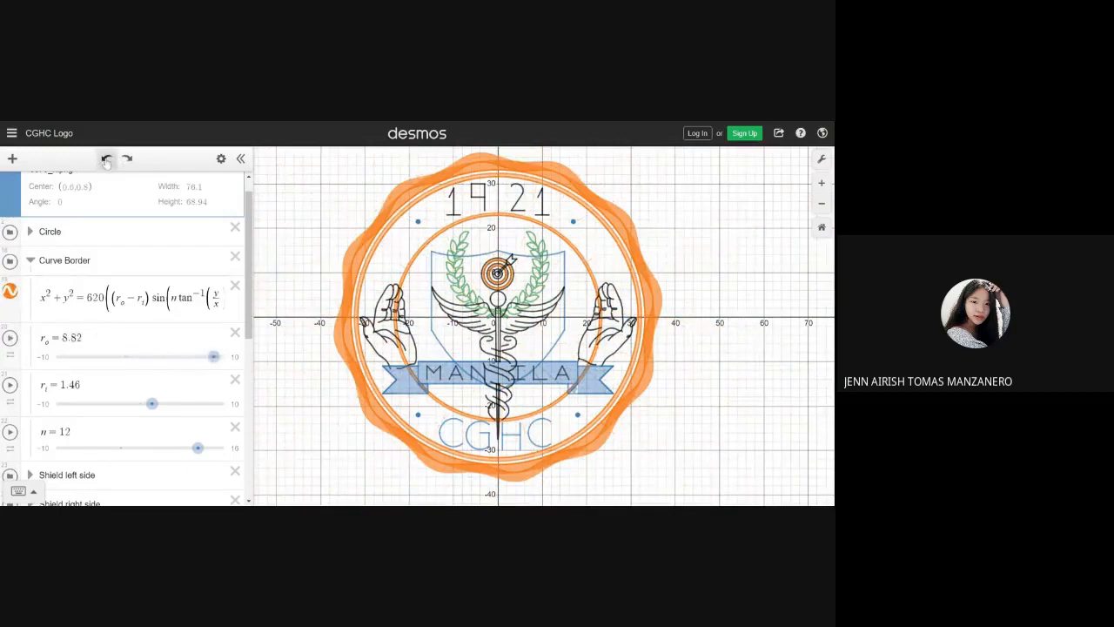
pyautogui.click(105, 161)
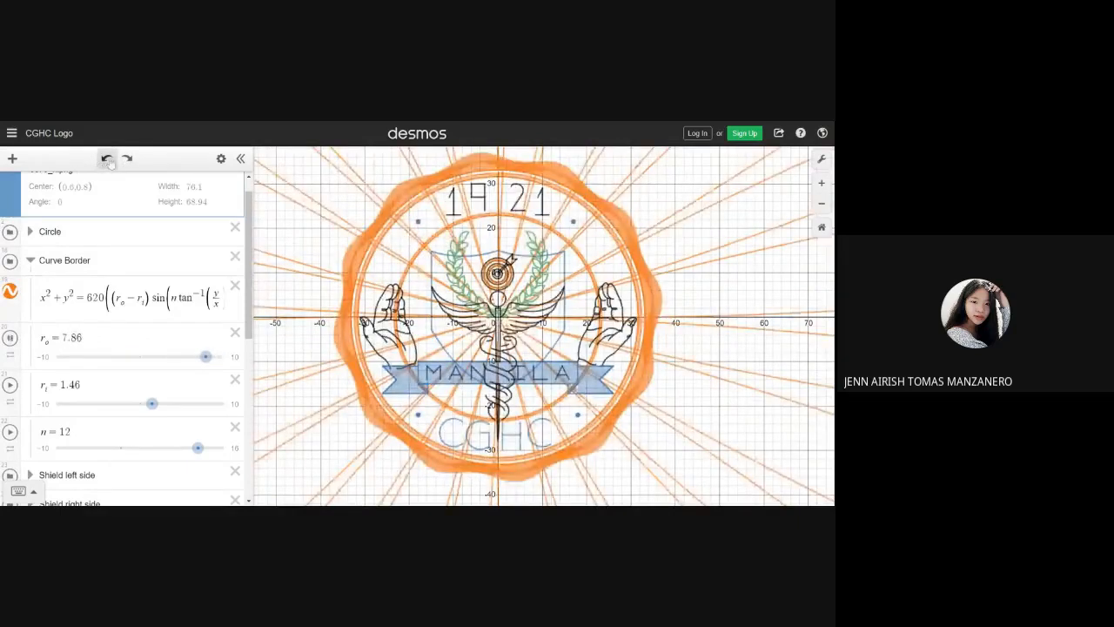
pyautogui.click(106, 161)
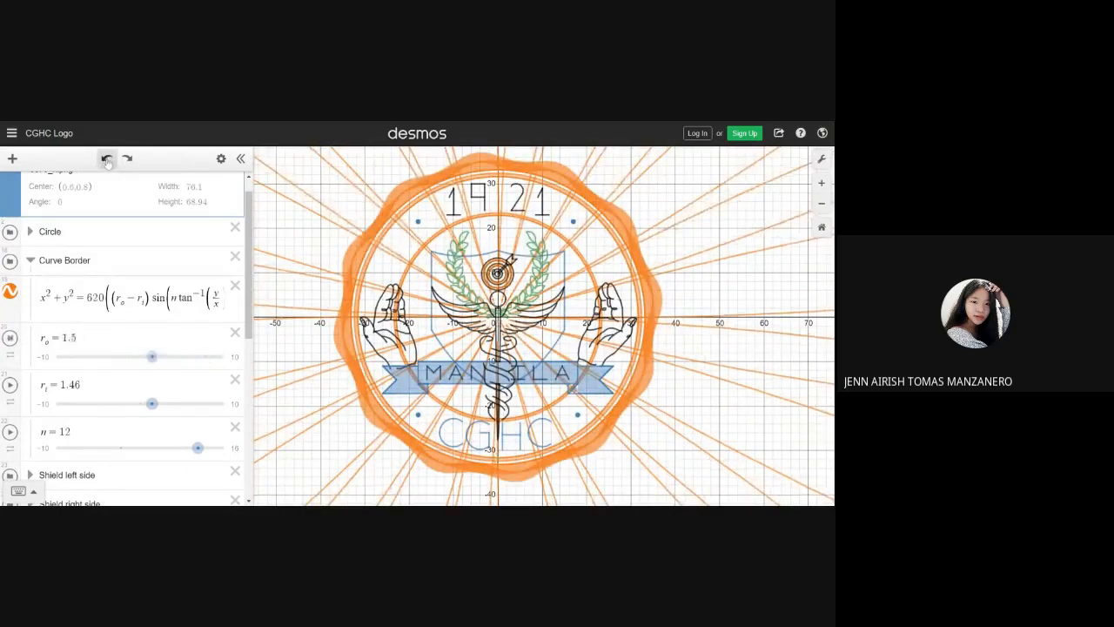
pyautogui.click(107, 162)
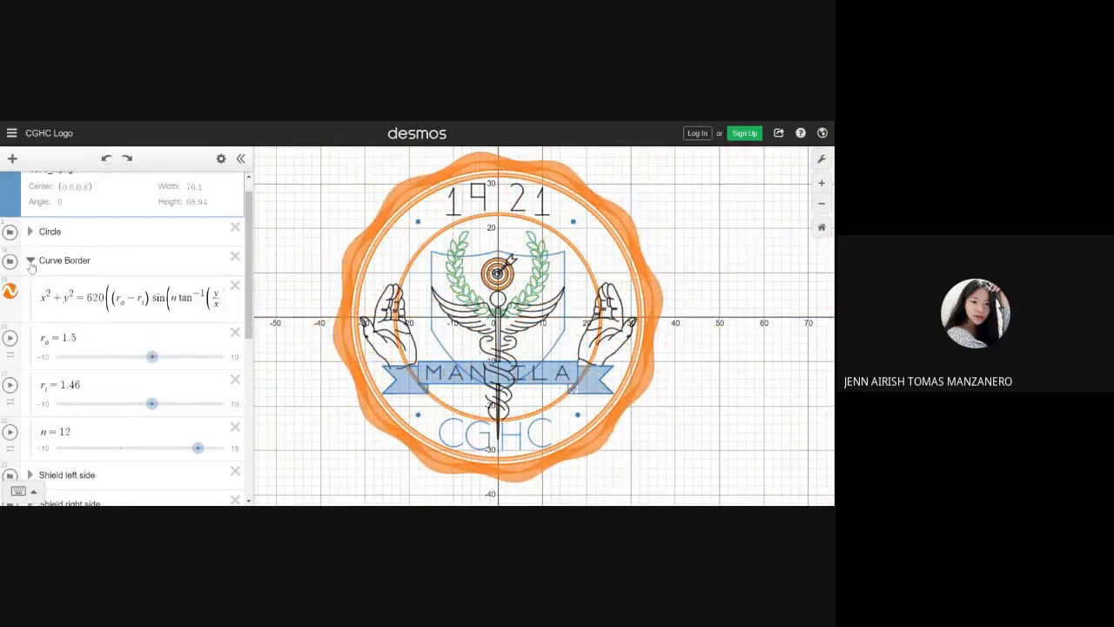
pyautogui.click(30, 260)
pyautogui.click(31, 260)
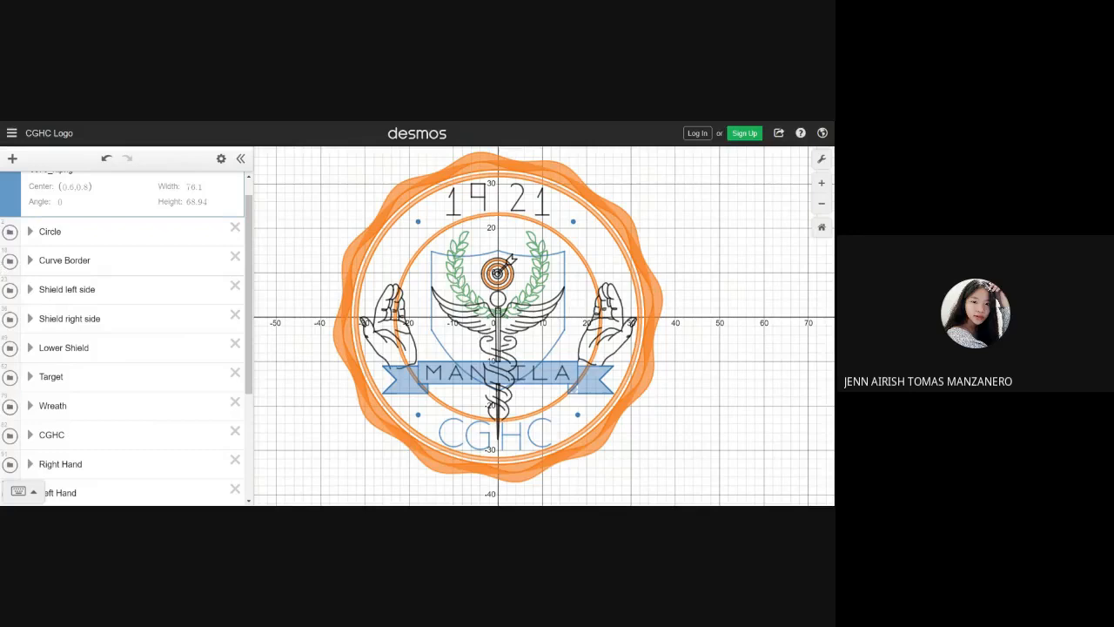
# - Expand the Shield left side folder and hide and reshow its first parametric curve, the one using q_1 and w_1
pyautogui.click(31, 289)
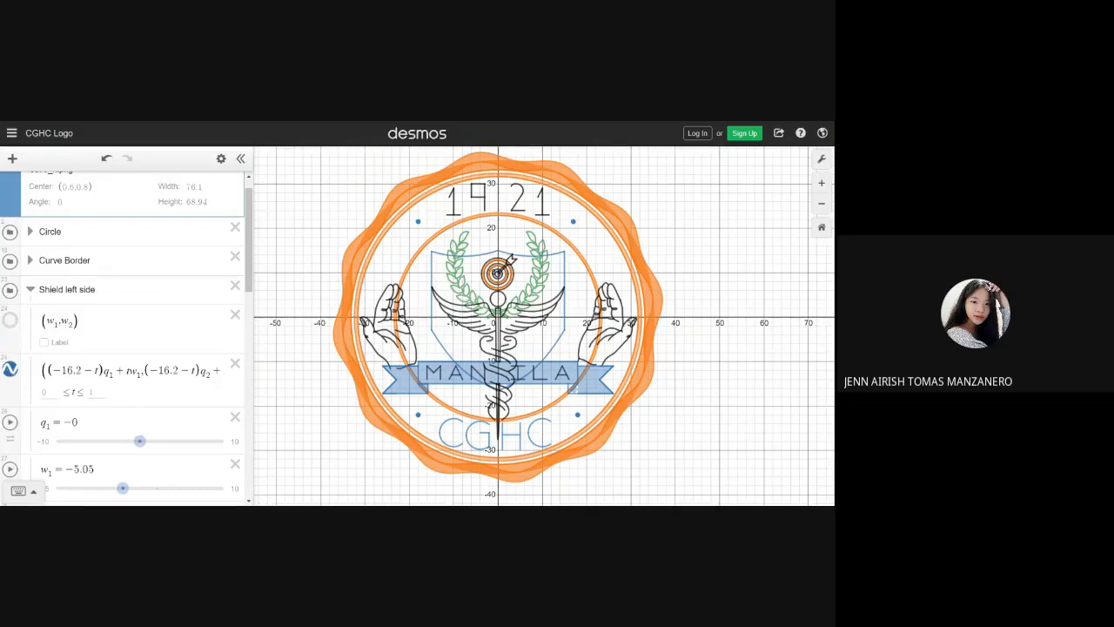
pyautogui.click(11, 370)
pyautogui.click(11, 370)
pyautogui.click(10, 370)
pyautogui.click(10, 370)
pyautogui.scroll(-2, 126, 339)
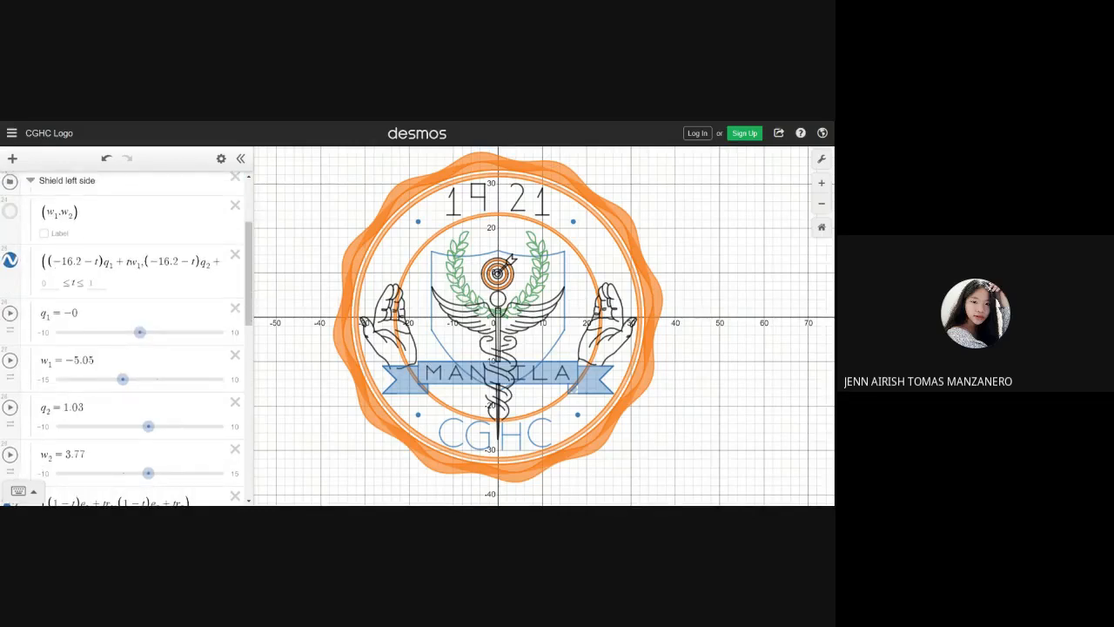
pyautogui.scroll(-1, 126, 340)
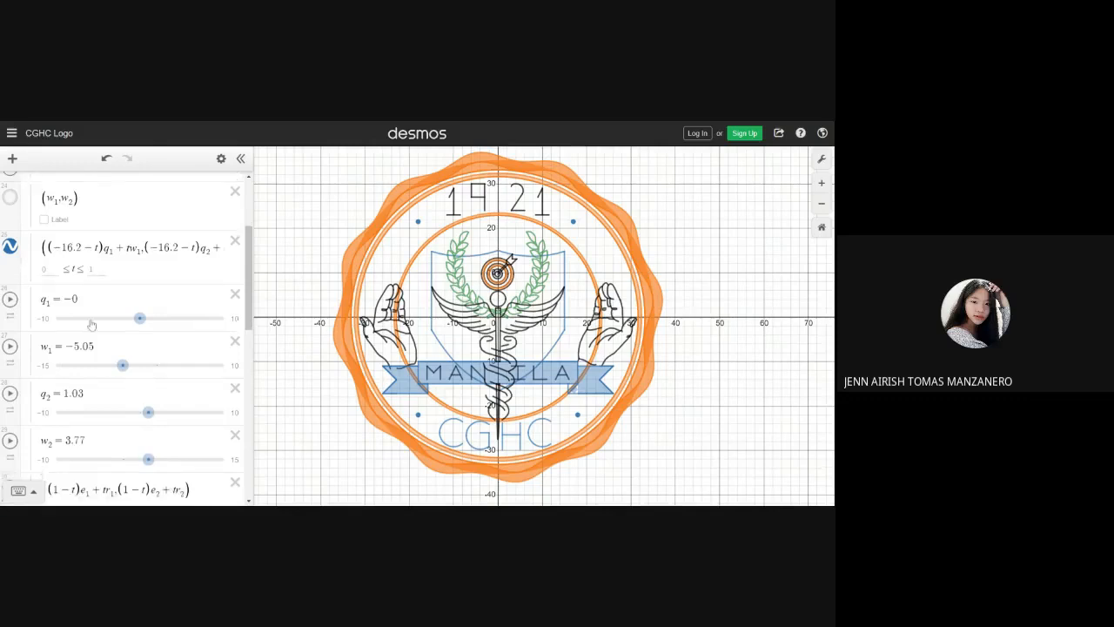
# - Try the q_1 slider at 0, undo that change, and collapse the Shield left side folder
pyautogui.moveTo(141, 281)
pyautogui.mouseDown()
pyautogui.moveTo(176, 279)
pyautogui.moveTo(110, 278)
pyautogui.moveTo(206, 277)
pyautogui.moveTo(115, 287)
pyautogui.moveTo(170, 287)
pyautogui.moveTo(143, 289)
pyautogui.mouseUp()
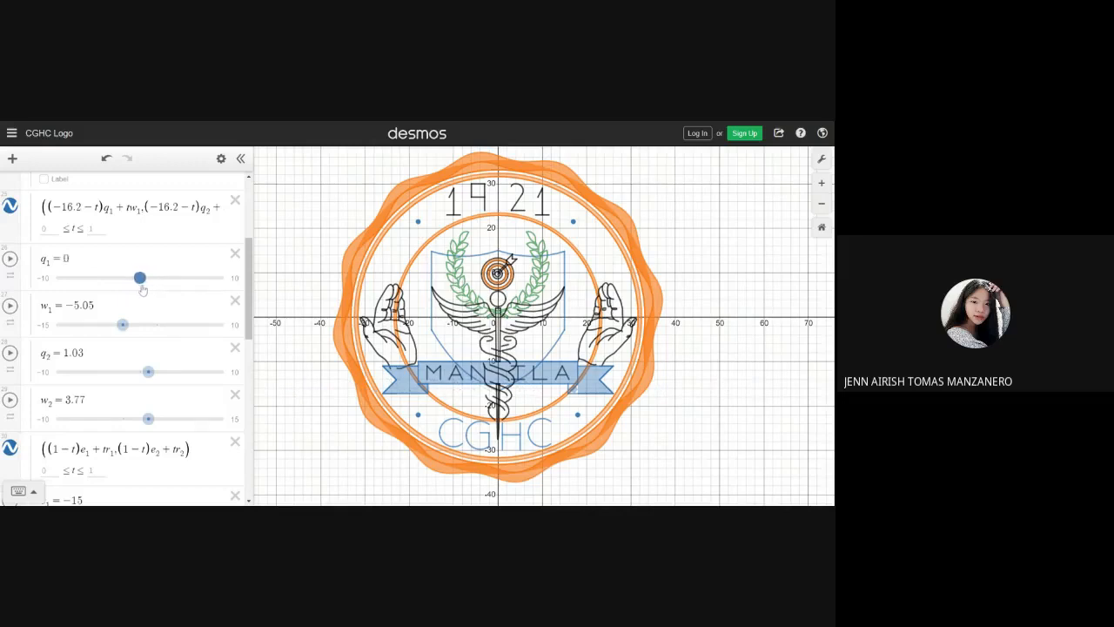
pyautogui.click(106, 162)
pyautogui.scroll(-1, 38, 298)
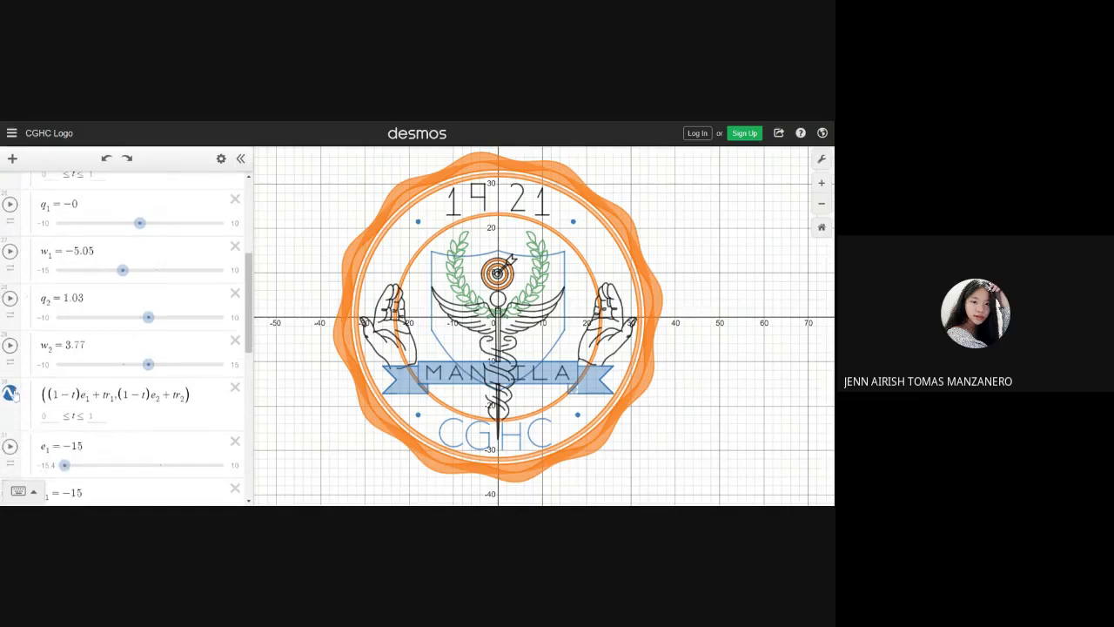
pyautogui.scroll(3, 23, 300)
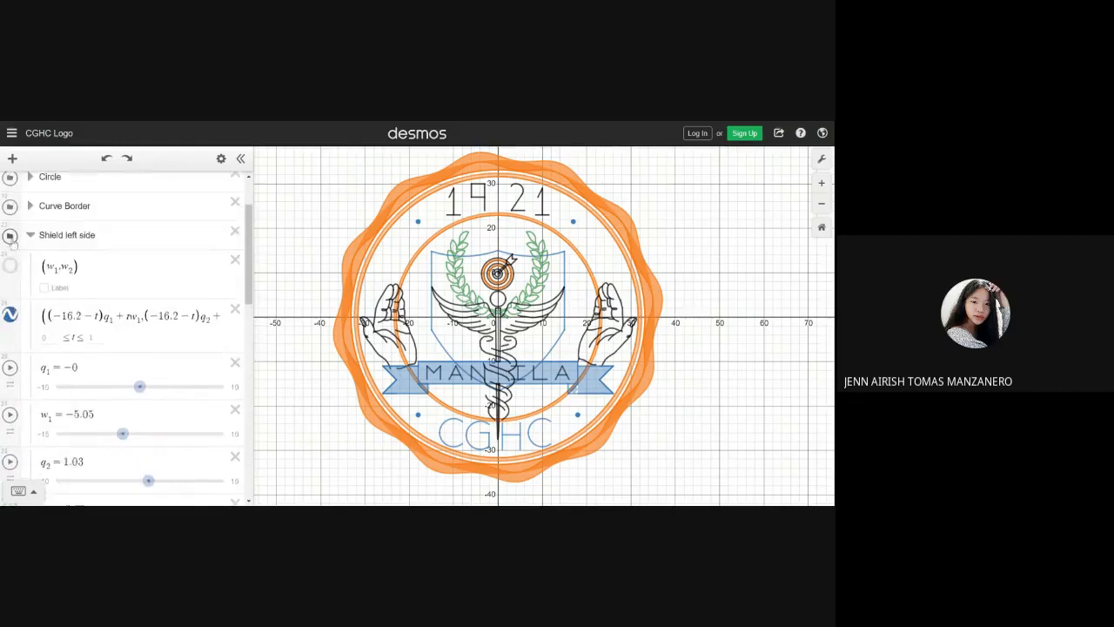
pyautogui.click(31, 236)
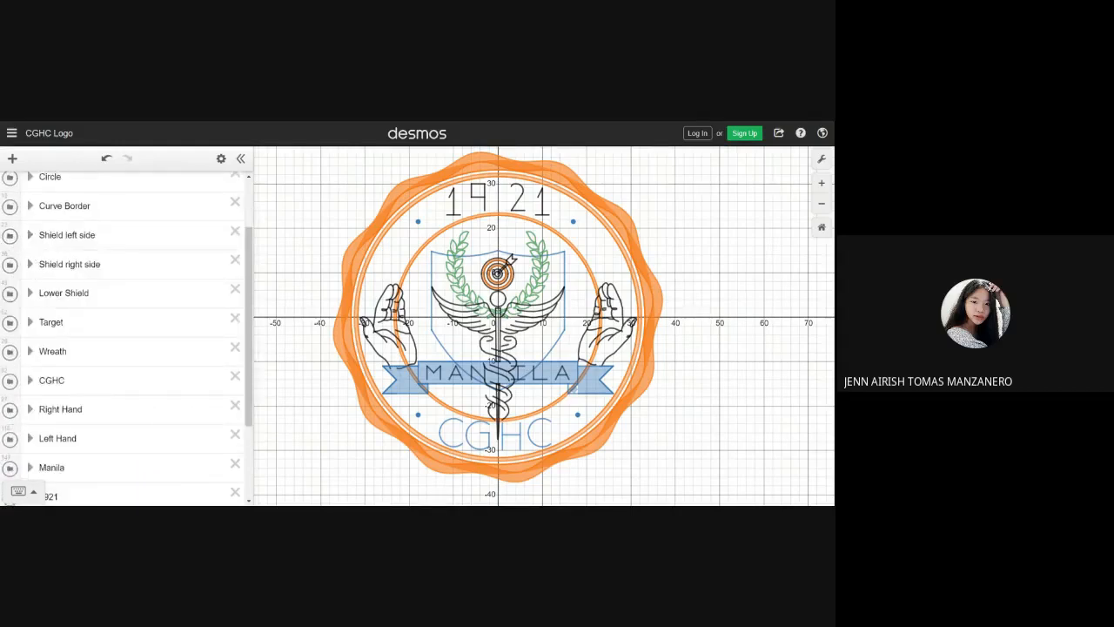
# - Expand the Shield right side folder to examine its parametric curve and sliders, and collapse it again
pyautogui.click(31, 263)
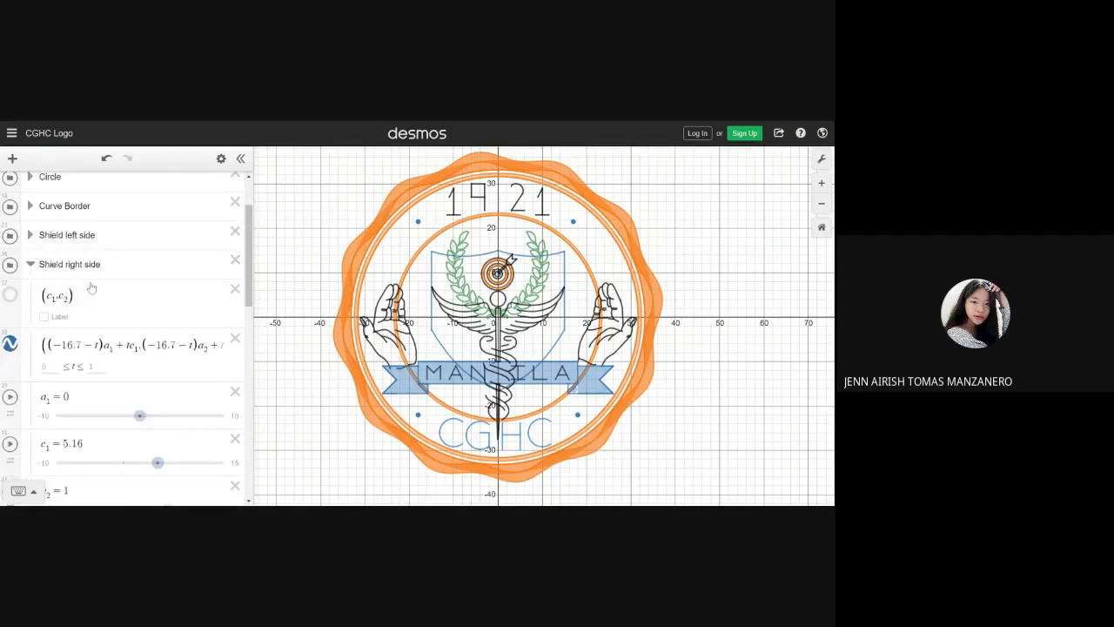
pyautogui.scroll(-1, 91, 287)
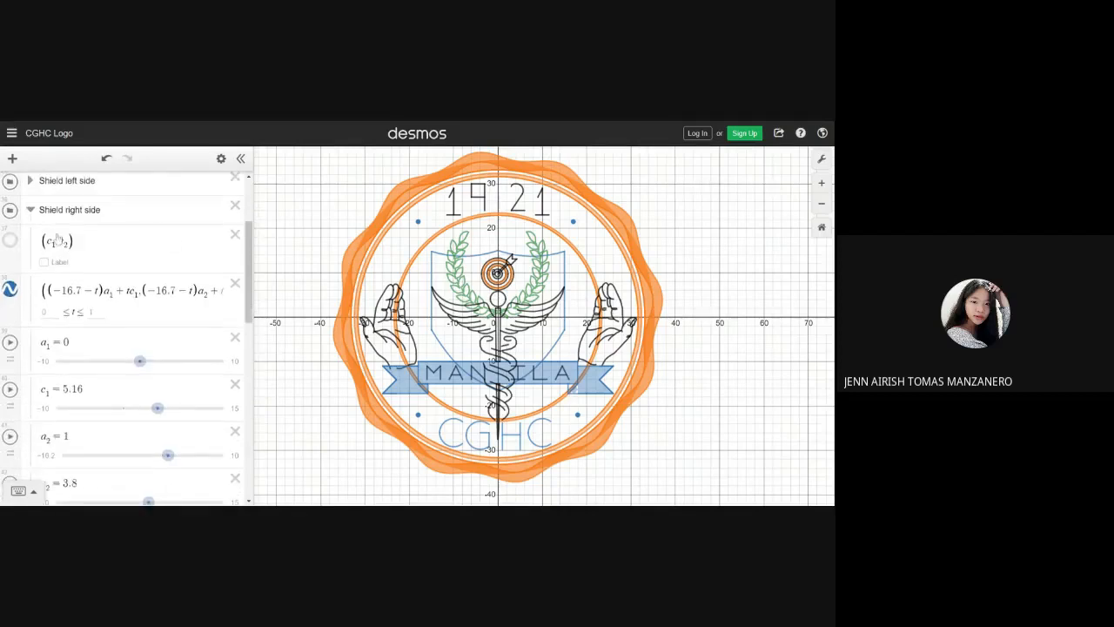
pyautogui.scroll(-2, 57, 239)
pyautogui.scroll(4, 95, 281)
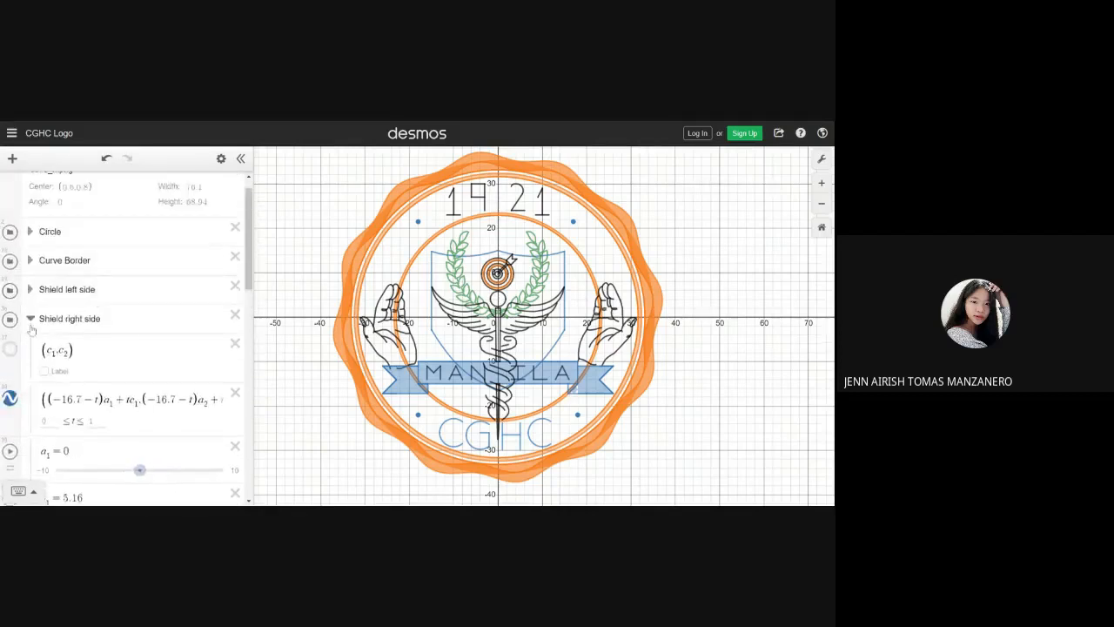
pyautogui.click(31, 320)
pyautogui.scroll(-1, 126, 339)
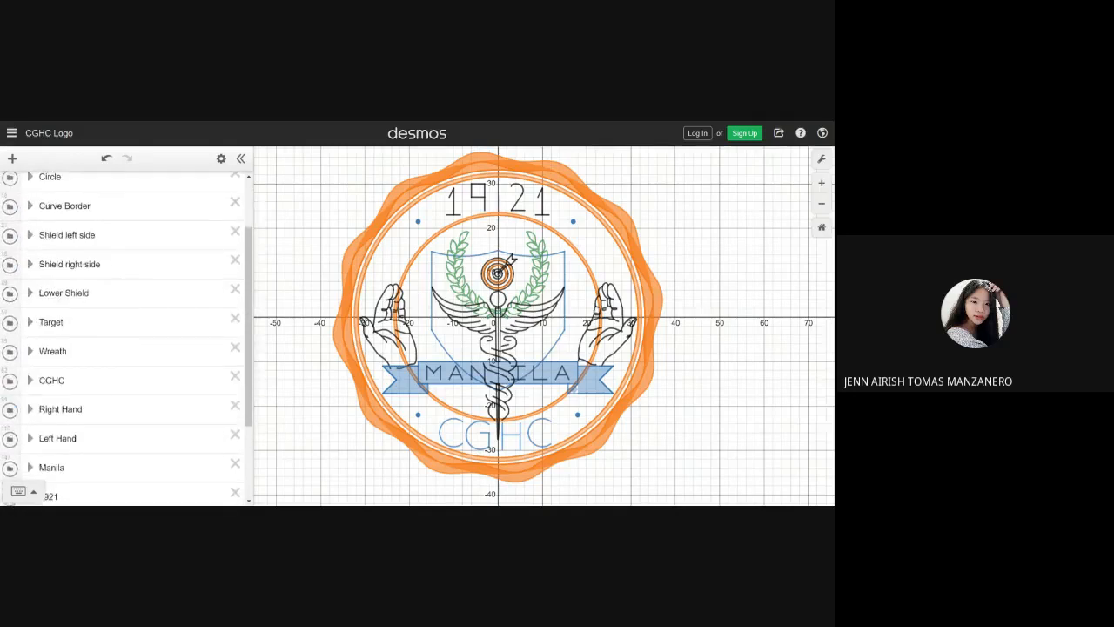
# - Expand the Lower Shield folder to examine its parabola equation and the a slider, and collapse it again
pyautogui.scroll(-1, 33, 244)
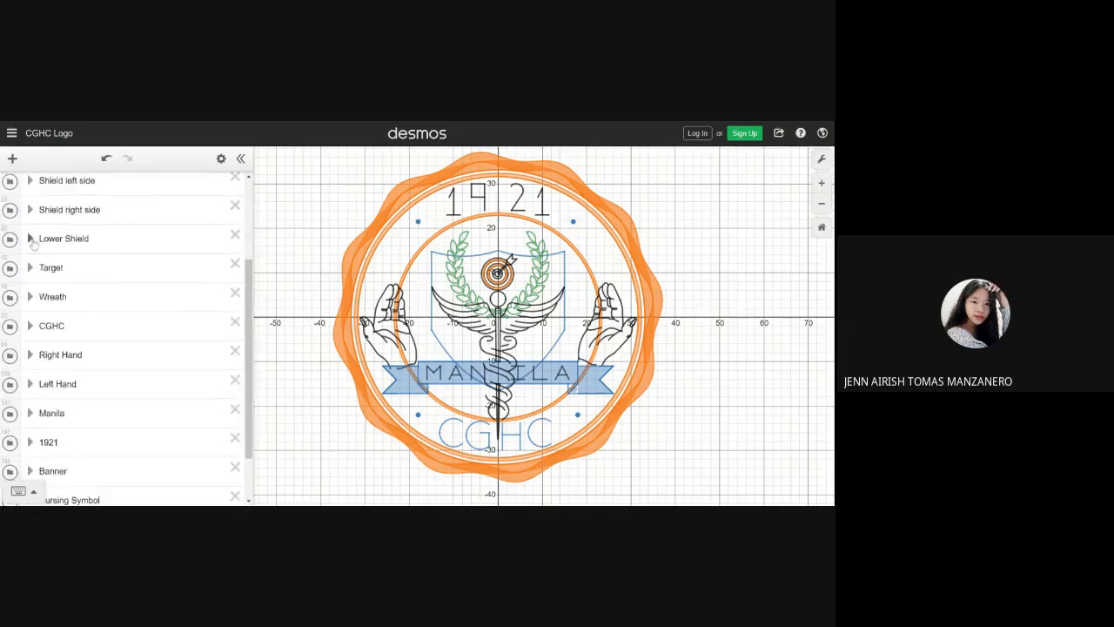
pyautogui.click(31, 239)
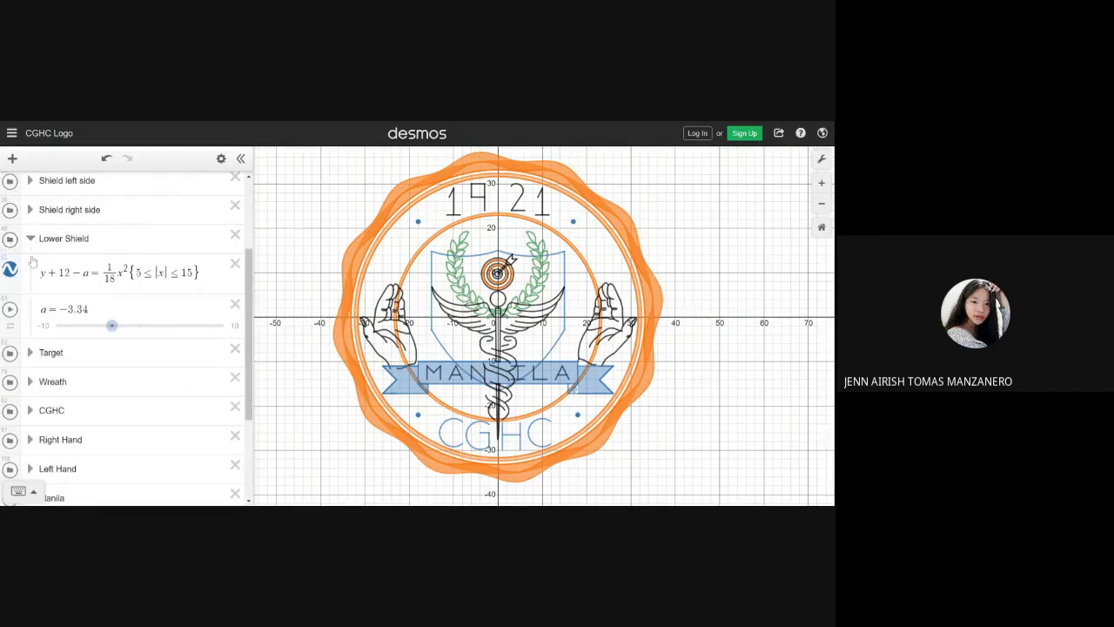
pyautogui.scroll(2, 32, 261)
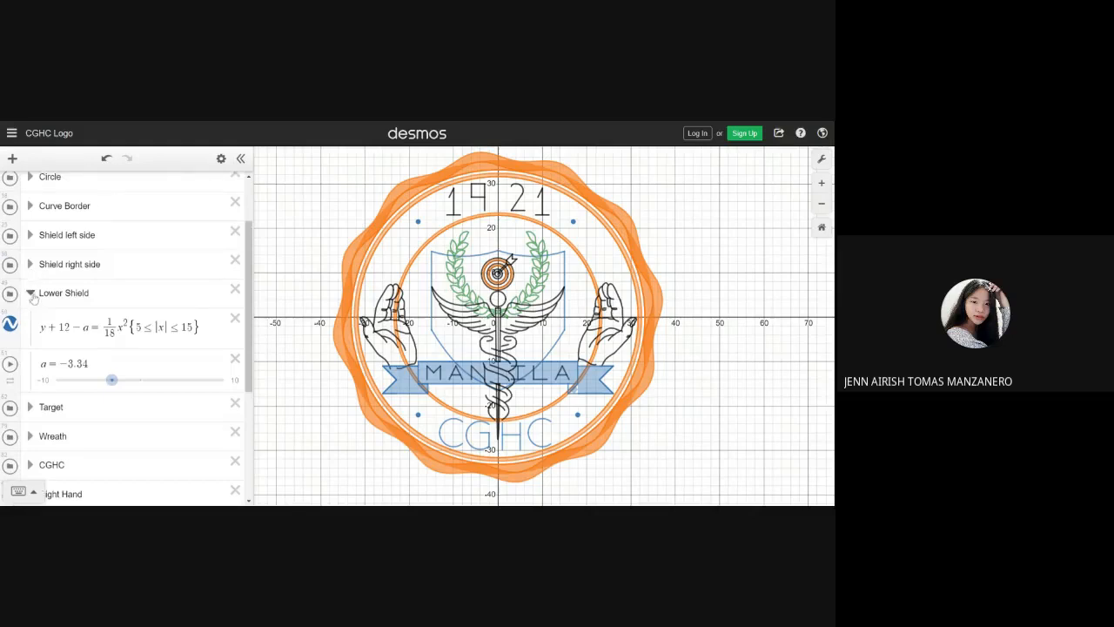
pyautogui.scroll(-2, 32, 296)
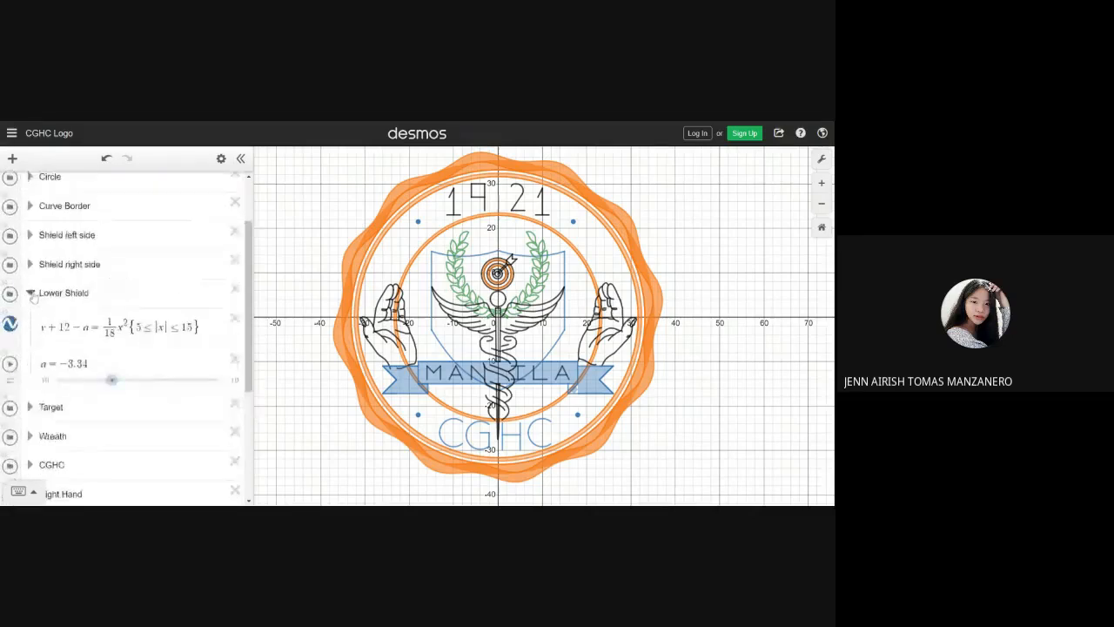
pyautogui.scroll(-3, 32, 296)
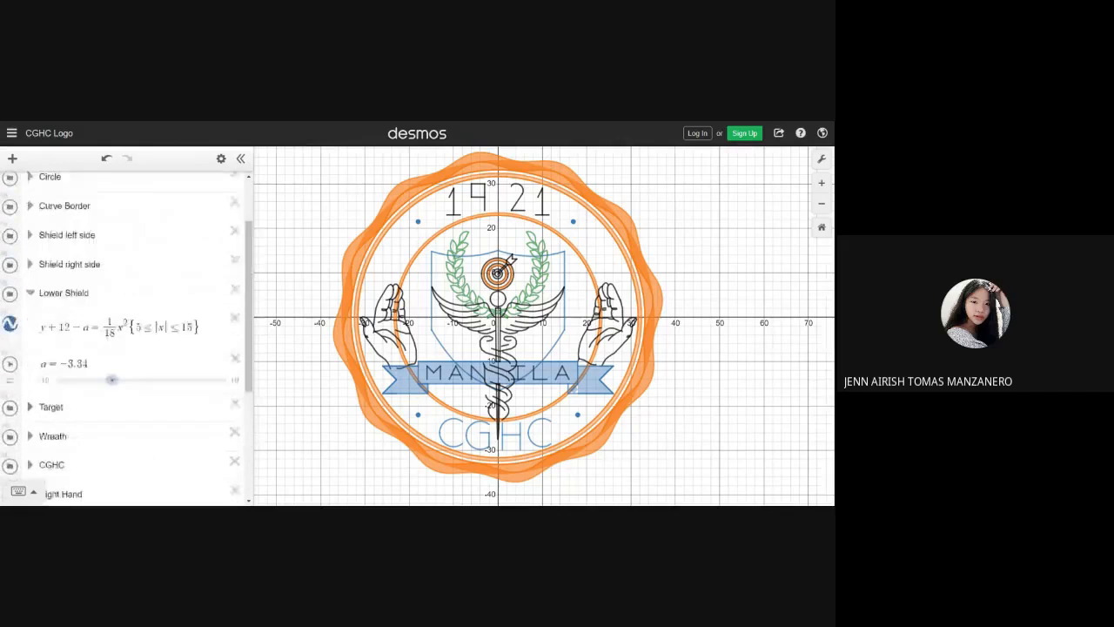
pyautogui.click(29, 293)
# - Reopen the Lower Shield folder and hide and reshow y + 12 − a = 1/18 x² {5 ≤ |x| ≤ 15} to identify it
pyautogui.click(30, 264)
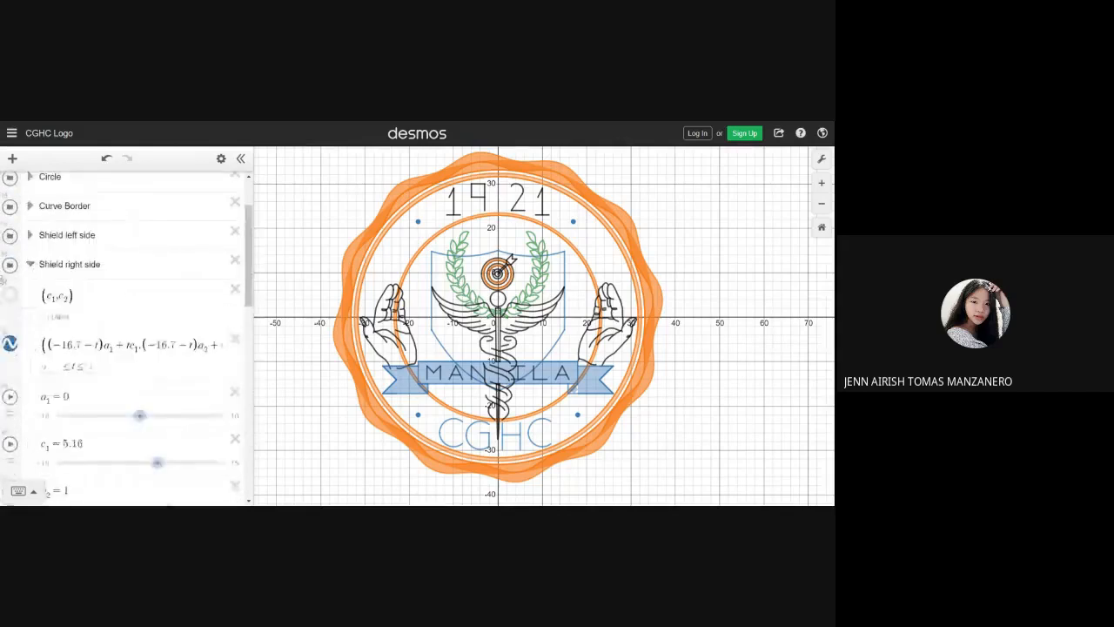
pyautogui.click(30, 263)
pyautogui.click(30, 292)
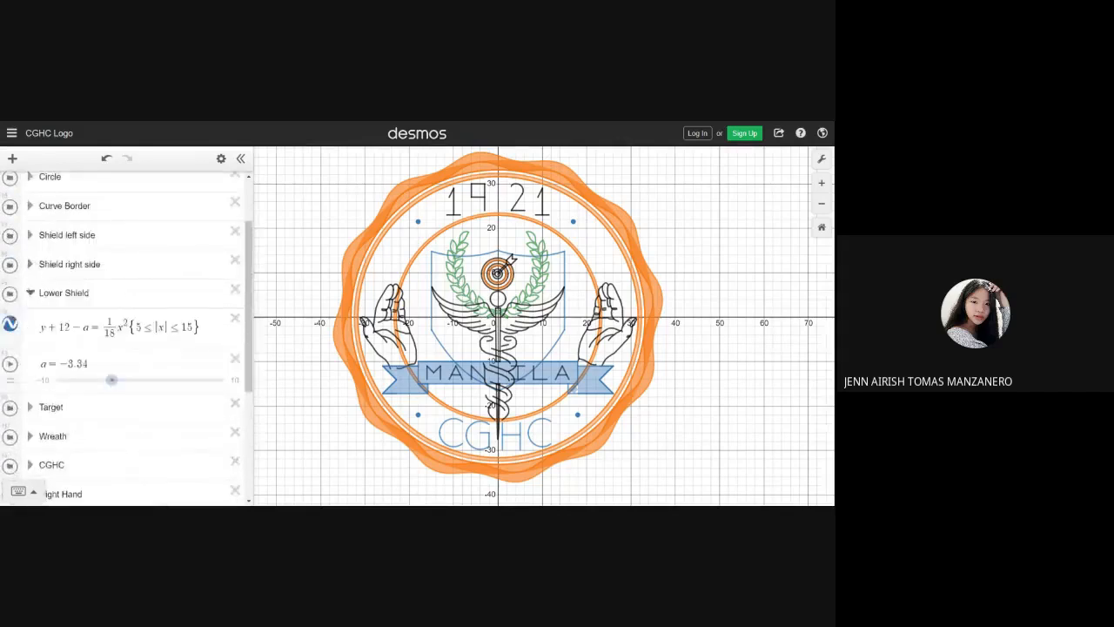
pyautogui.scroll(-2, 17, 325)
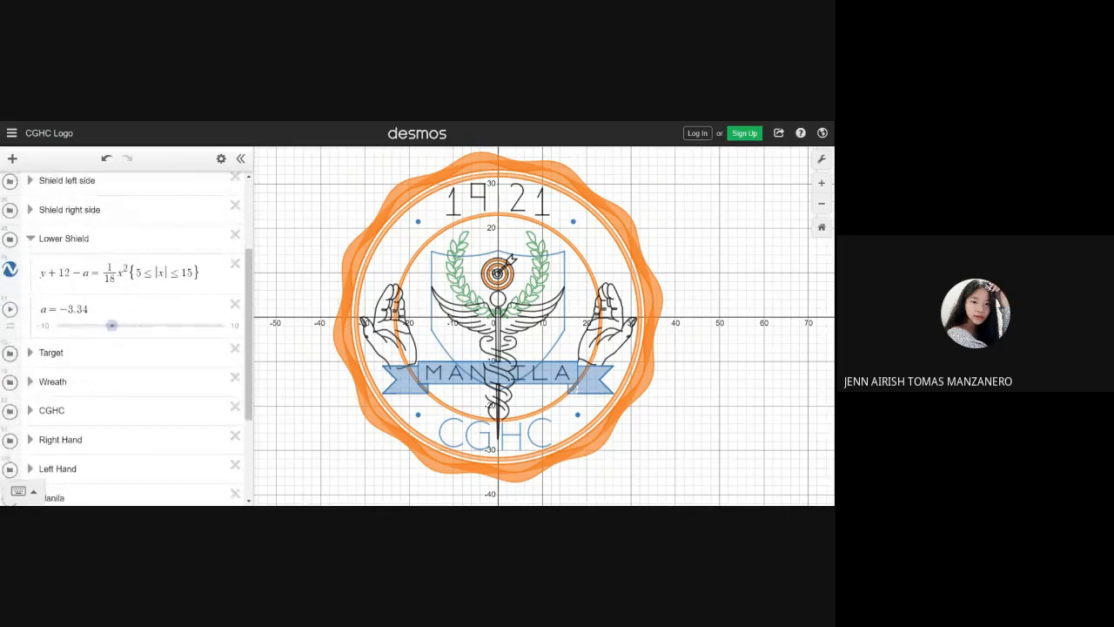
pyautogui.click(10, 275)
pyautogui.click(10, 273)
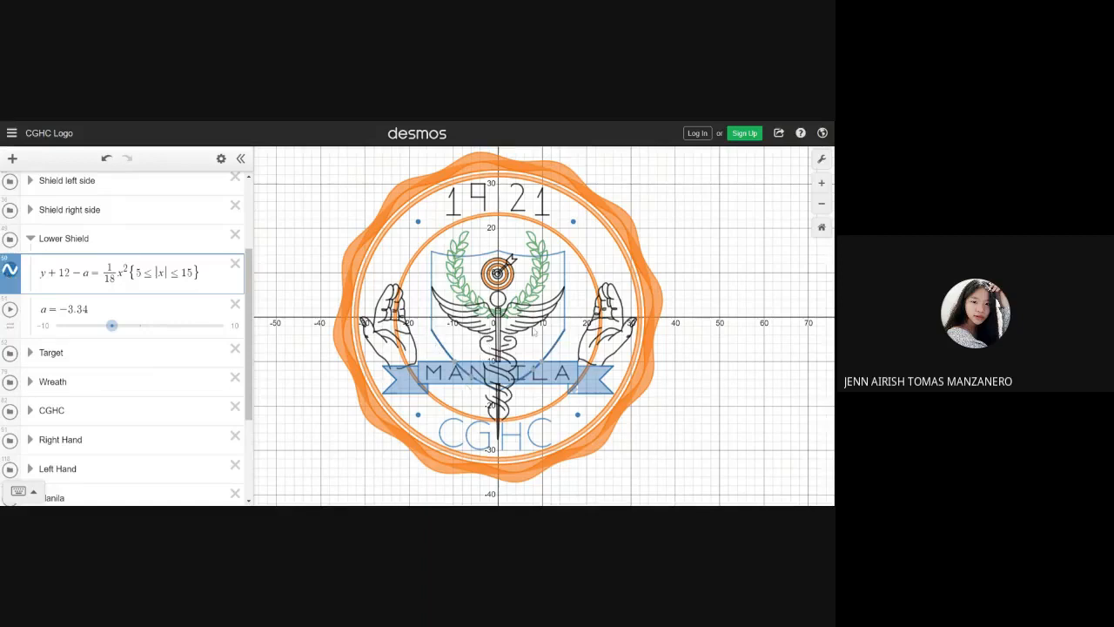
# - Try the a slider at −3.2, undo that change, and collapse the Lower Shield folder
pyautogui.moveTo(112, 326)
pyautogui.mouseDown()
pyautogui.moveTo(56, 328)
pyautogui.moveTo(237, 324)
pyautogui.moveTo(55, 326)
pyautogui.moveTo(132, 334)
pyautogui.moveTo(113, 334)
pyautogui.mouseUp()
pyautogui.hotkey('alt', 'Tab')
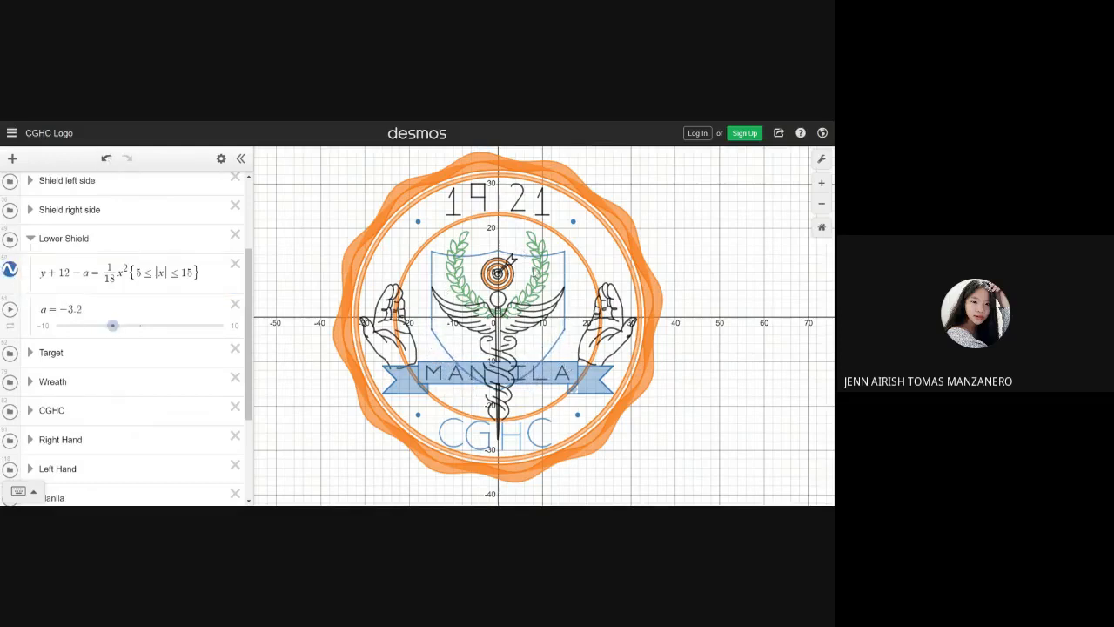
pyautogui.click(106, 158)
pyautogui.click(34, 241)
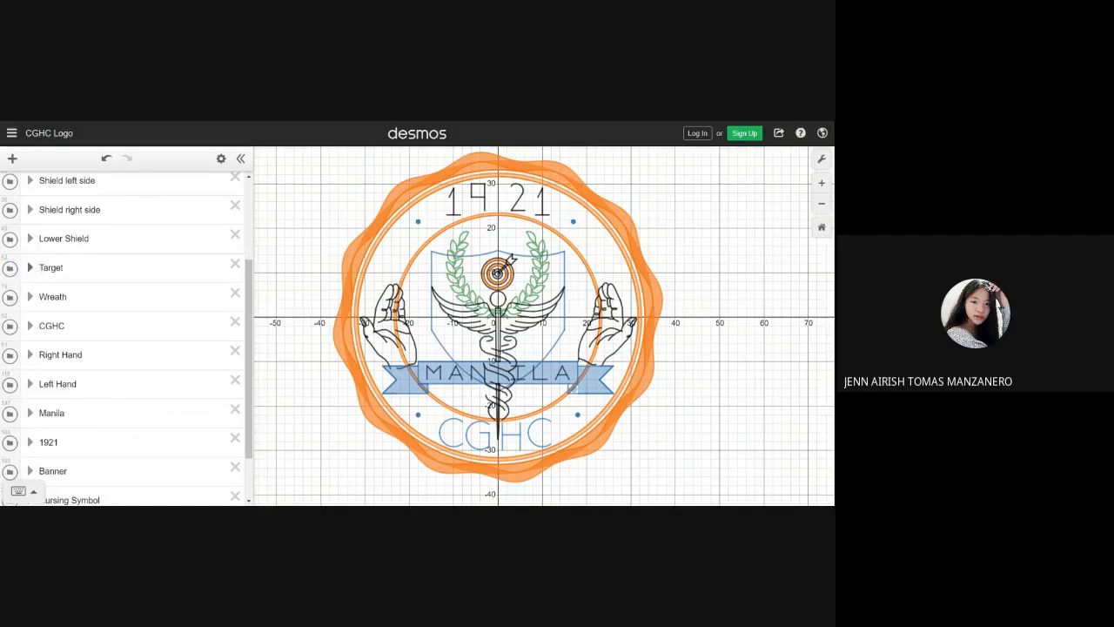
# - Expand the Target folder and repeatedly hide and reshow the shaded inequality (x + 0.1)² + (y − 9.73)² ≥ .35 to identify it
pyautogui.click(31, 271)
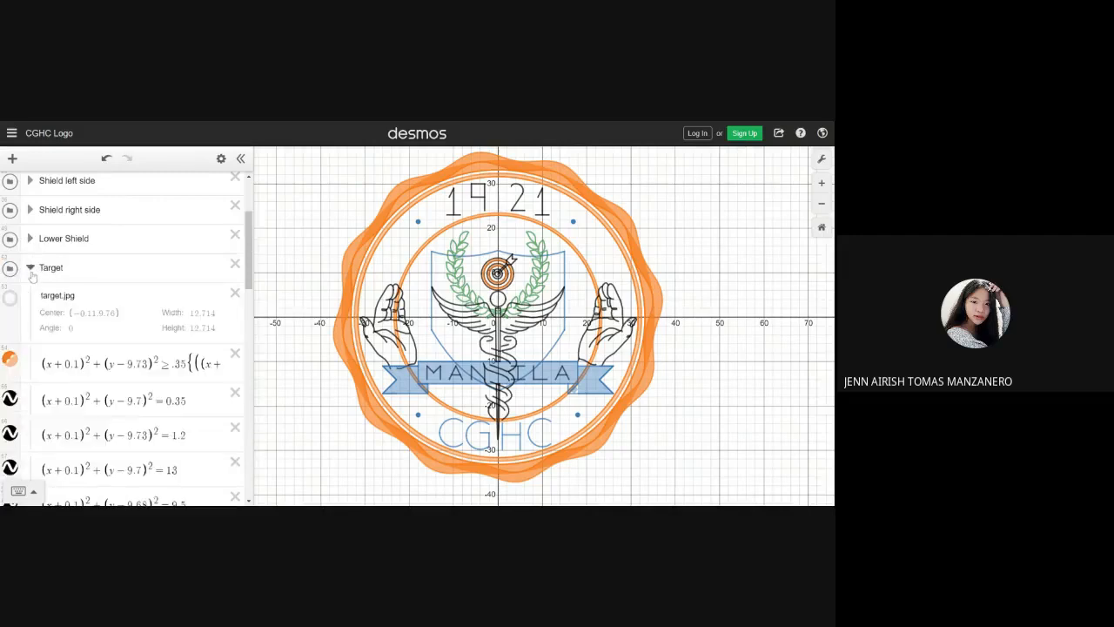
pyautogui.scroll(-1, 33, 275)
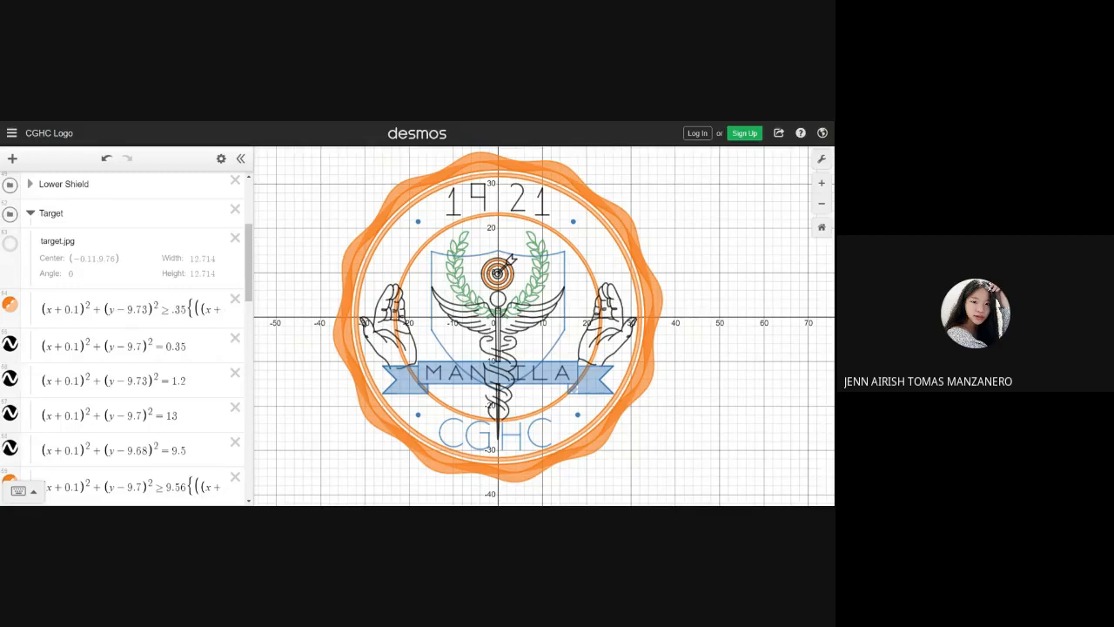
pyautogui.click(14, 309)
pyautogui.click(15, 310)
pyautogui.click(15, 310)
pyautogui.click(15, 310)
pyautogui.click(15, 309)
pyautogui.click(15, 309)
pyautogui.click(15, 310)
pyautogui.click(15, 310)
# - Hide and reshow the circle (x + 0.1)² + (y − 9.7)² = 0.35 and the shaded ≥ .35 region above it
pyautogui.scroll(-1, 248, 270)
pyautogui.moveTo(248, 270); pyautogui.dragTo(247, 272)
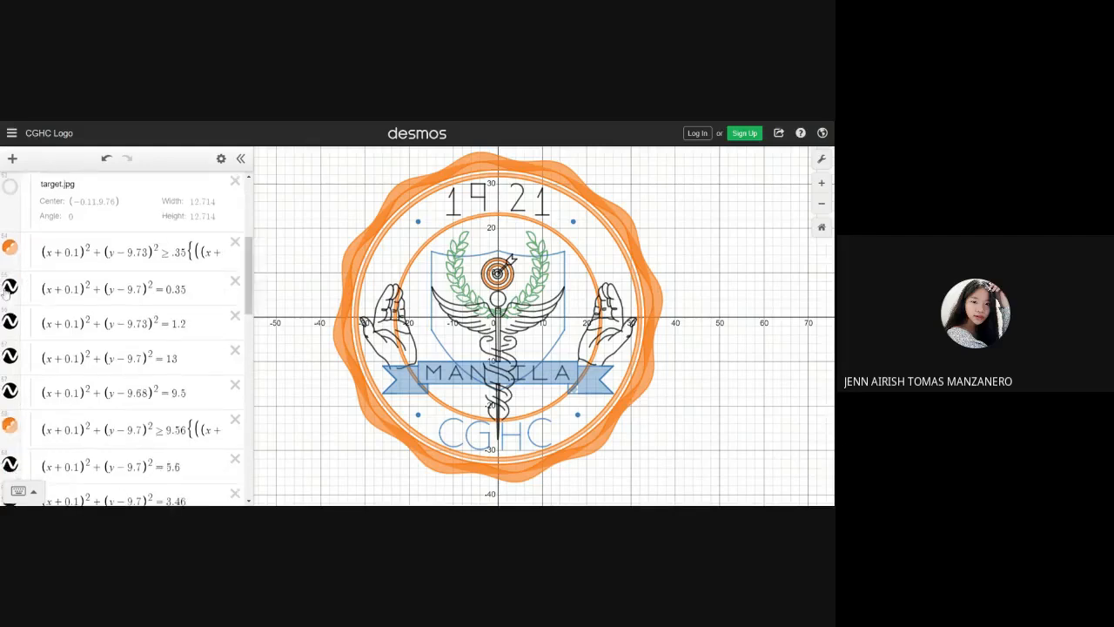
pyautogui.click(11, 288)
pyautogui.click(11, 288)
pyautogui.click(11, 251)
pyautogui.click(11, 251)
pyautogui.click(12, 252)
pyautogui.click(12, 253)
# - Zoom the graph in on the target and hide and reshow the shaded ring (x + 0.1)² + (y − 9.7)² ≥ 9.56
pyautogui.moveTo(248, 268); pyautogui.dragTo(252, 288)
pyautogui.scroll(-4, 252, 288)
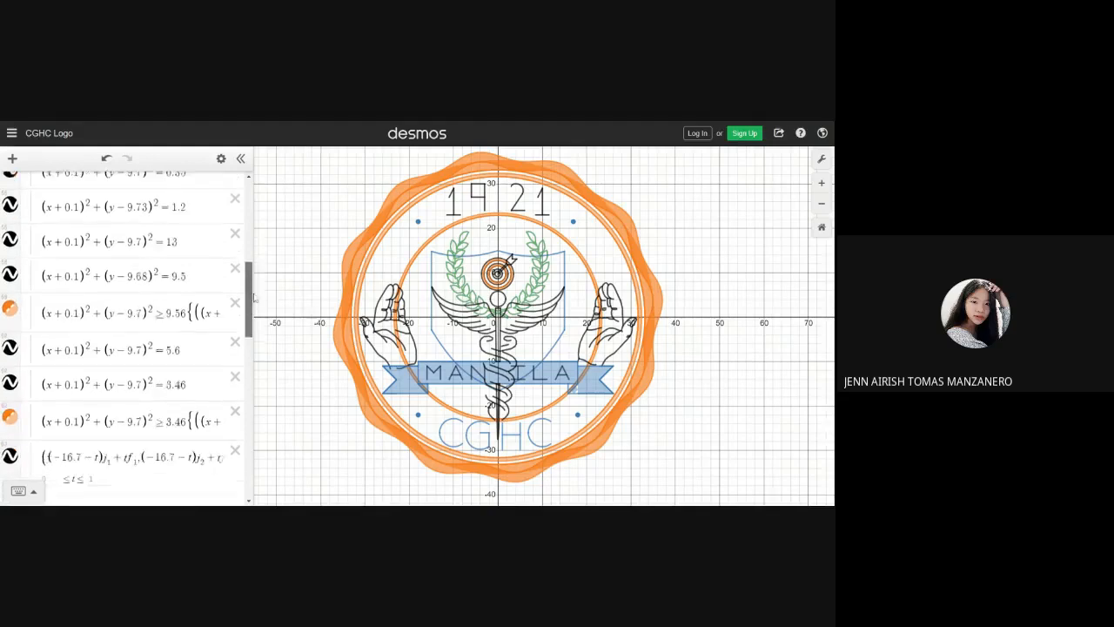
pyautogui.click(821, 183)
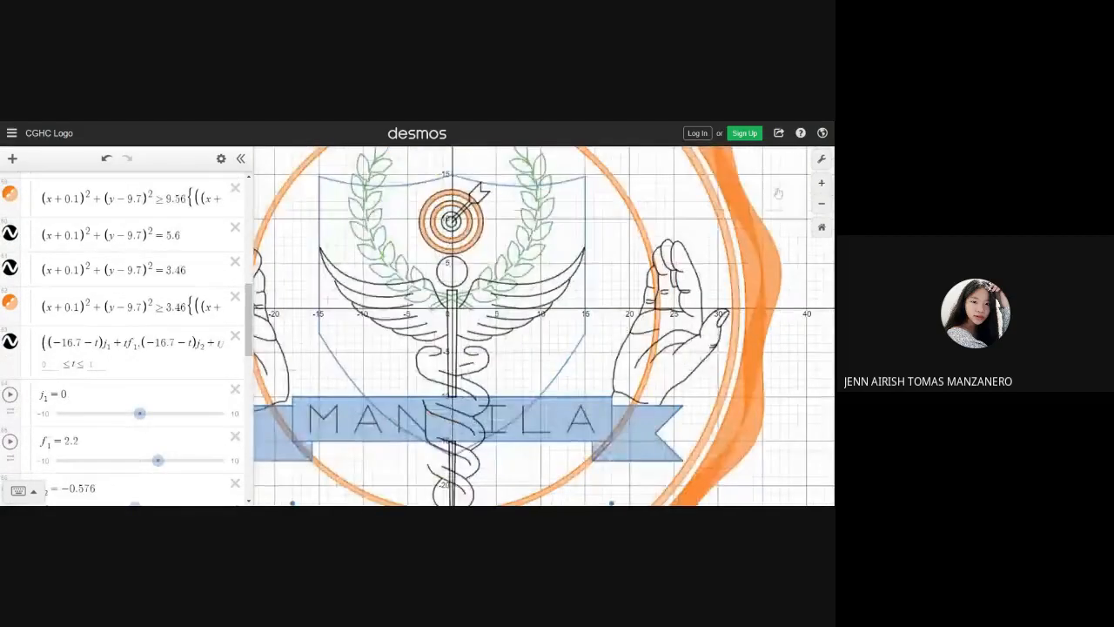
pyautogui.click(11, 201)
pyautogui.click(11, 201)
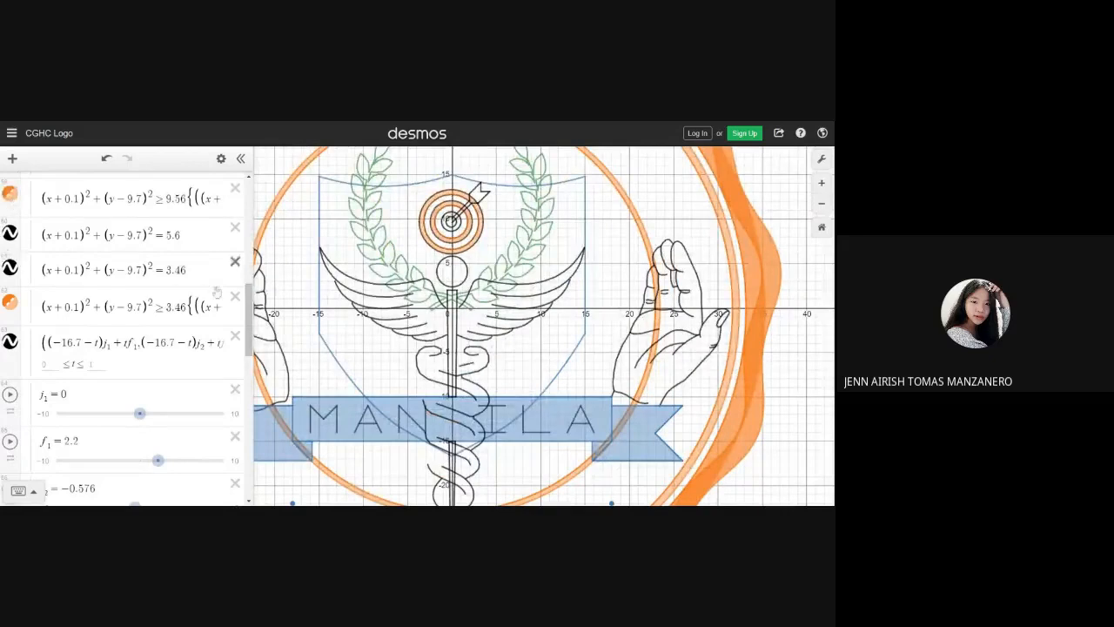
# - Hide and reshow the shaded inequality (x + 0.1)² + (y − 9.73)² ≥ .35 with the whole logo in view, and collapse the Target folder
pyautogui.moveTo(253, 305); pyautogui.dragTo(252, 304)
pyautogui.scroll(6, 250, 301)
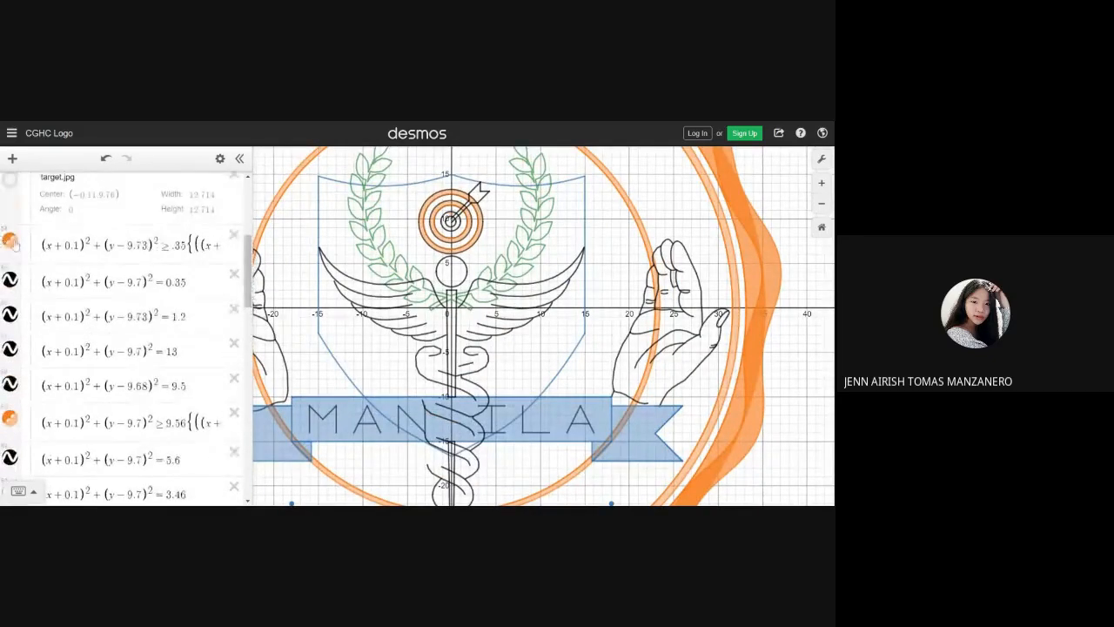
pyautogui.click(11, 241)
pyautogui.click(821, 205)
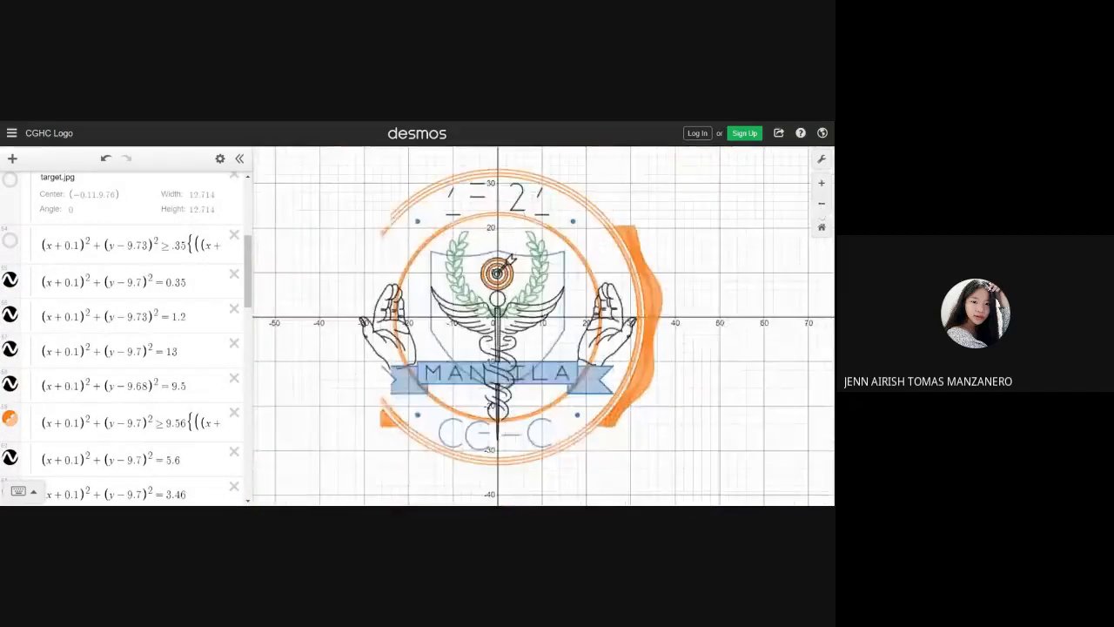
pyautogui.click(9, 242)
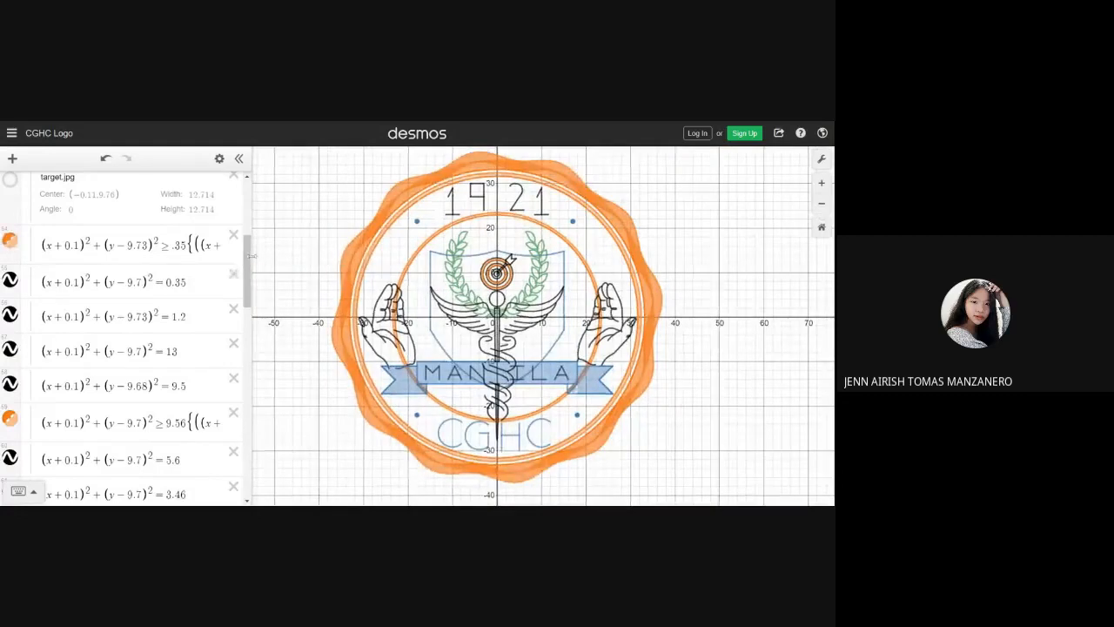
pyautogui.moveTo(245, 263); pyautogui.dragTo(249, 247)
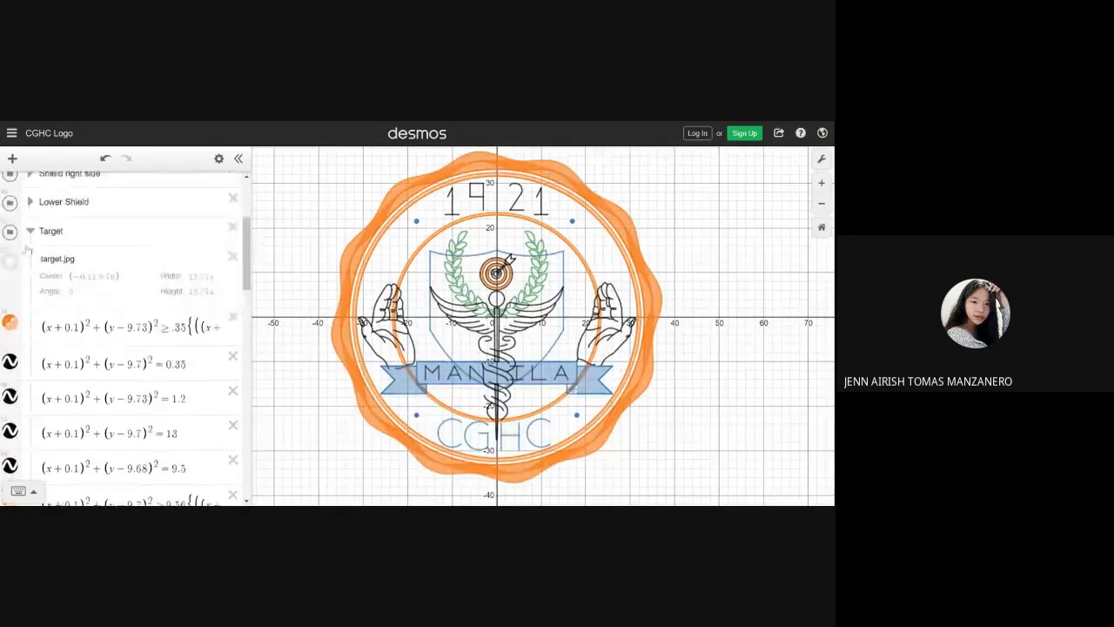
pyautogui.click(30, 233)
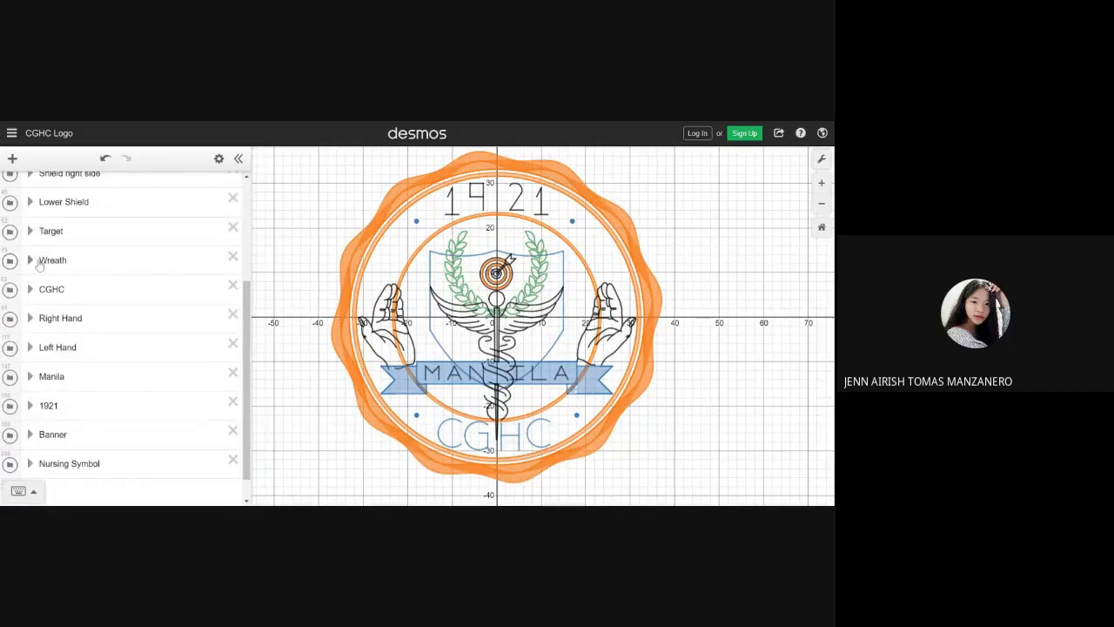
# - Expand the Wreath folder and examine the x and y coordinates in the table that draws the wreath
pyautogui.click(30, 260)
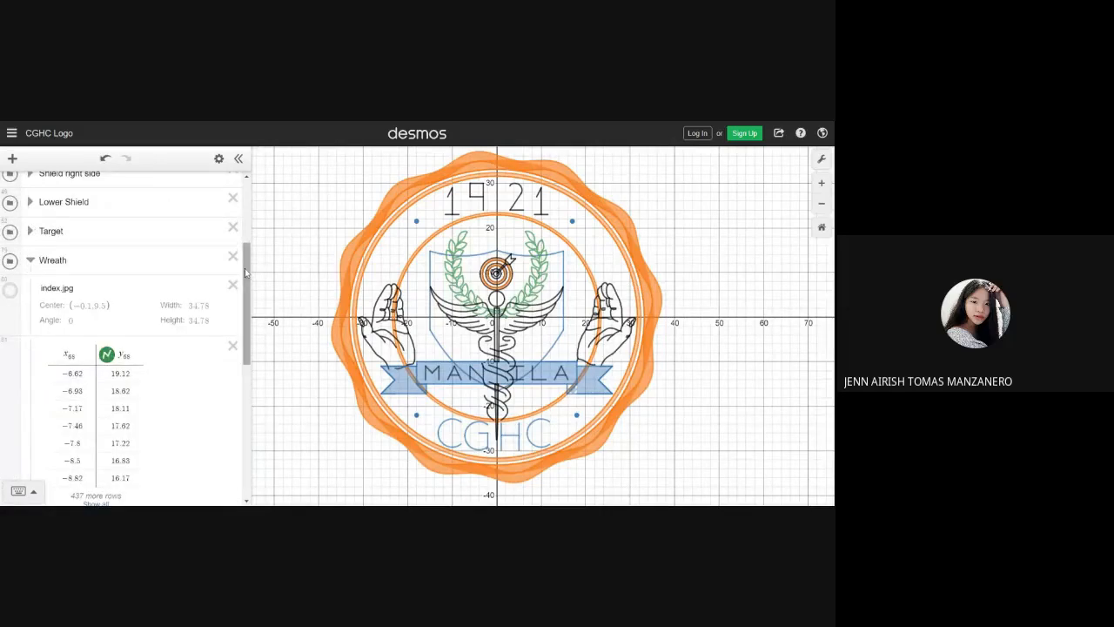
pyautogui.moveTo(245, 272); pyautogui.dragTo(246, 309)
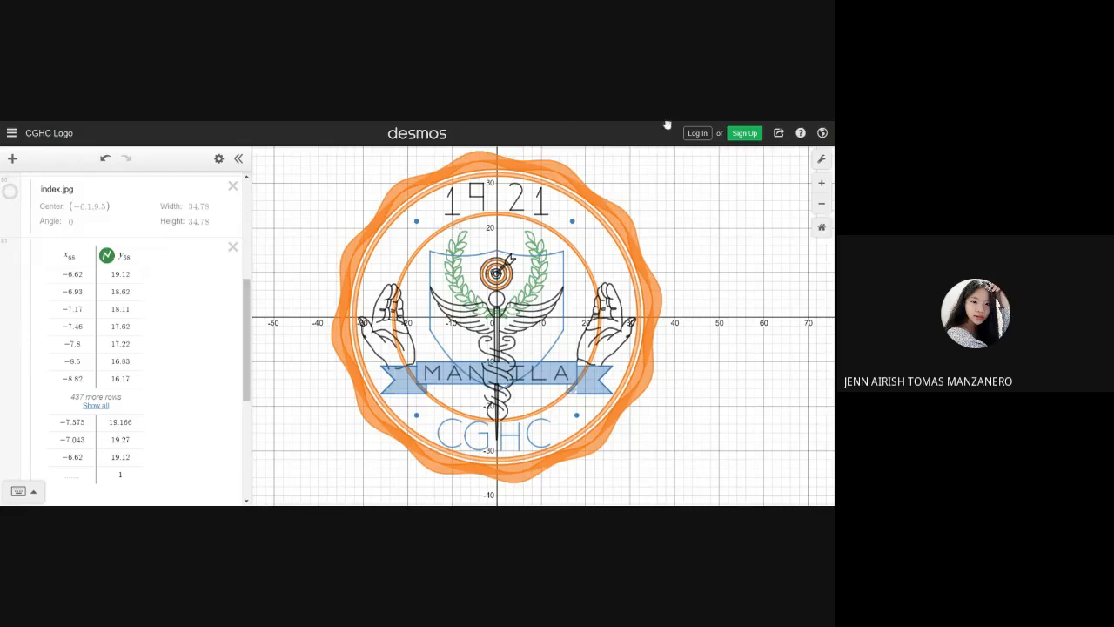
pyautogui.moveTo(245, 322)
pyautogui.mouseDown()
pyautogui.moveTo(247, 305)
pyautogui.moveTo(247, 325)
pyautogui.mouseUp()
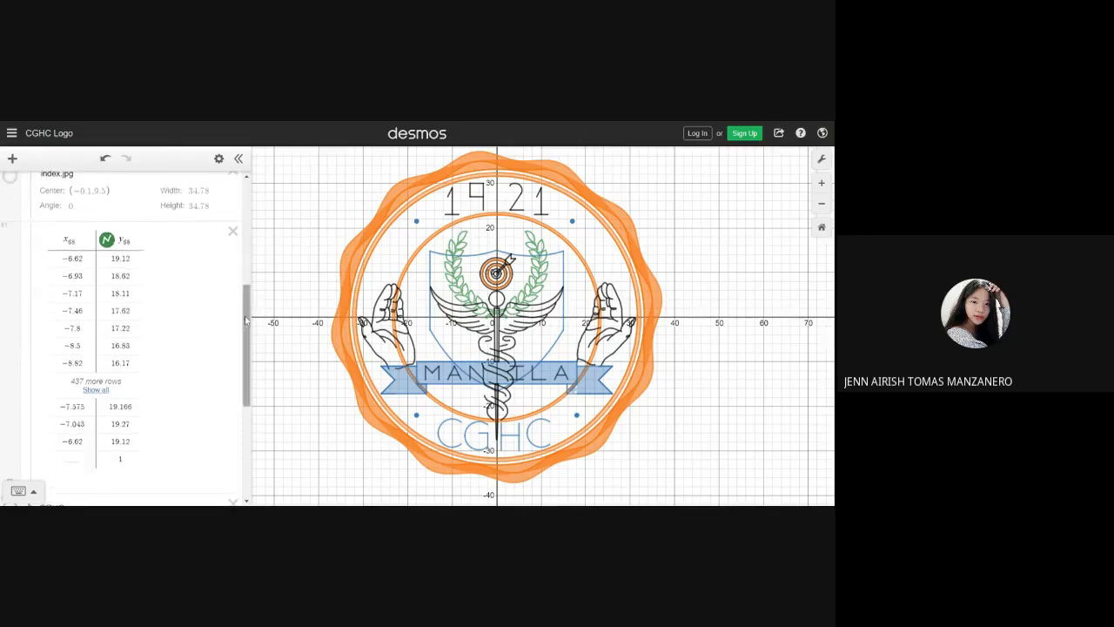
pyautogui.scroll(1, 123, 283)
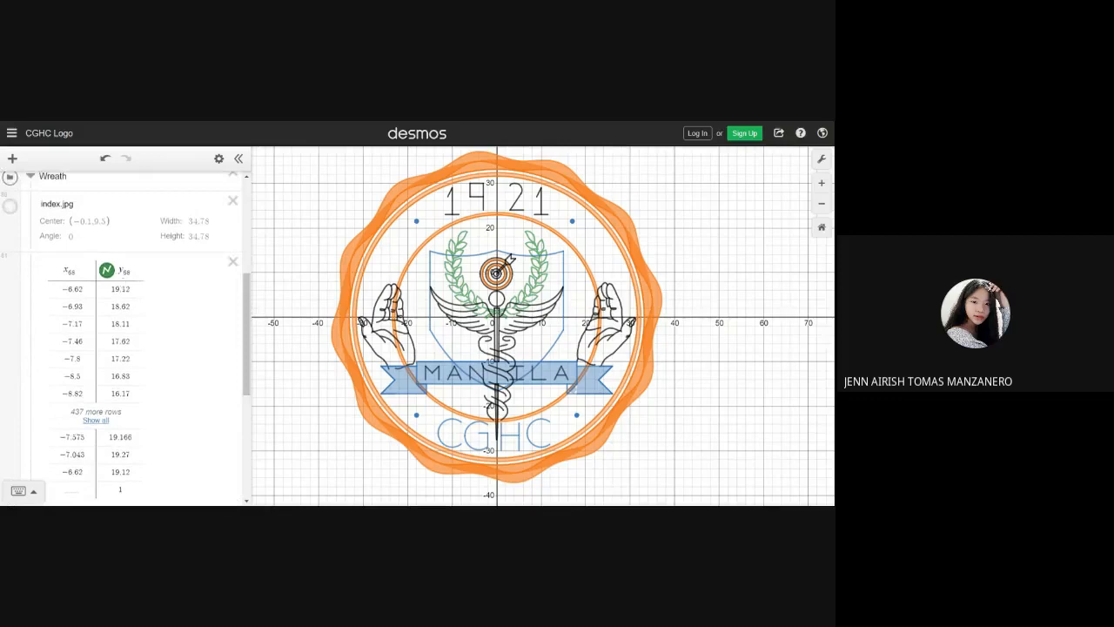
pyautogui.click(72, 289)
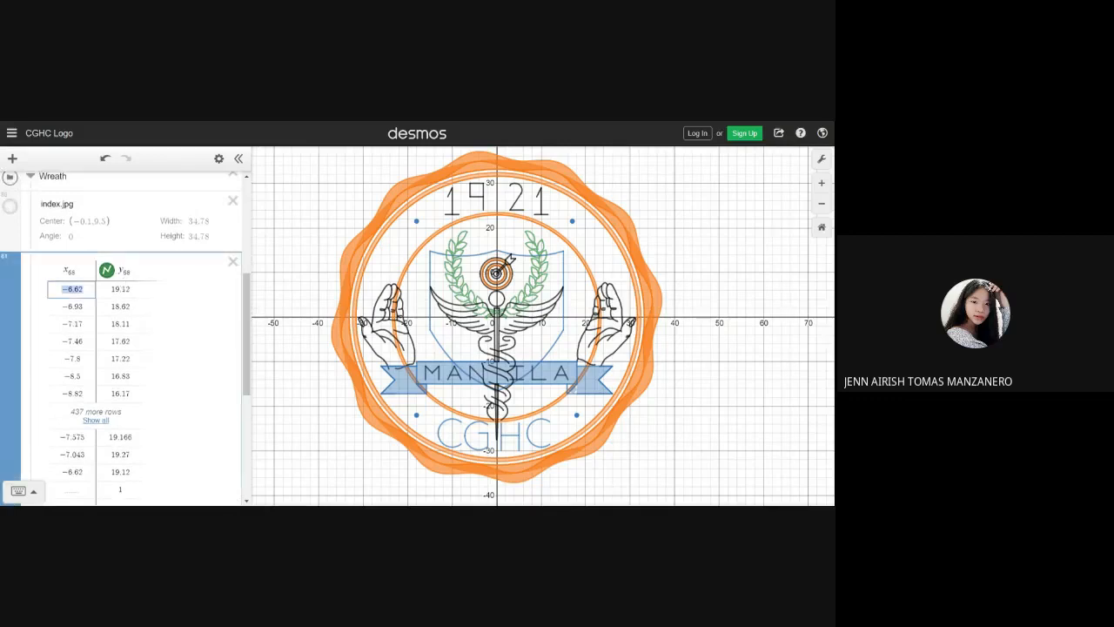
pyautogui.click(121, 289)
pyautogui.click(248, 300)
pyautogui.moveTo(246, 311); pyautogui.dragTo(245, 359)
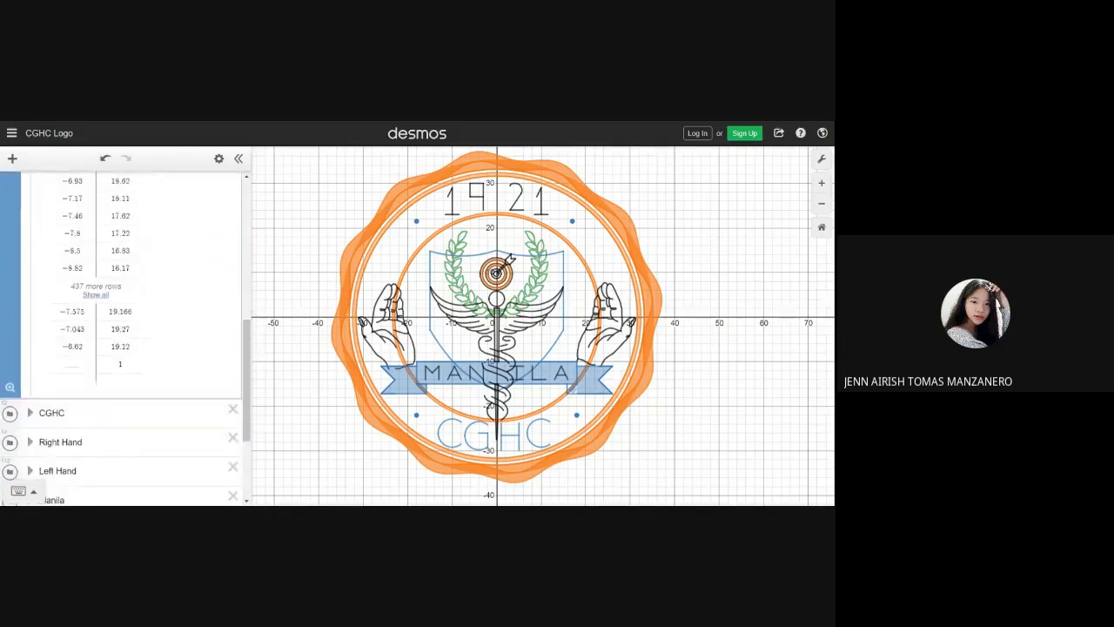
# - Add a new table below the wreath's table and enter the point (−20, 2)
pyautogui.click(12, 159)
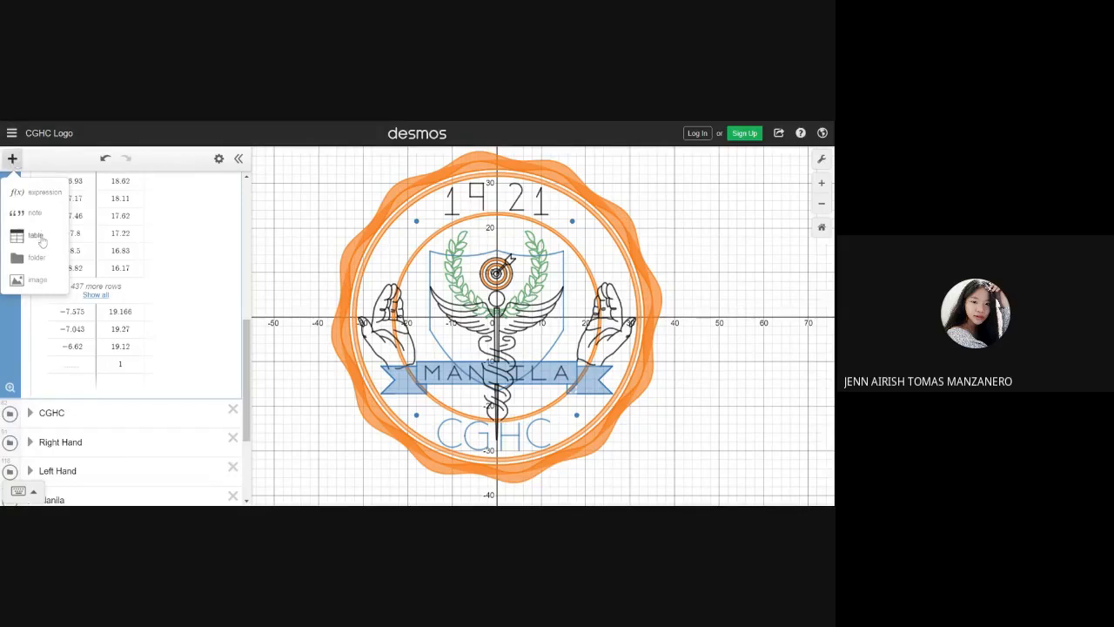
pyautogui.click(35, 236)
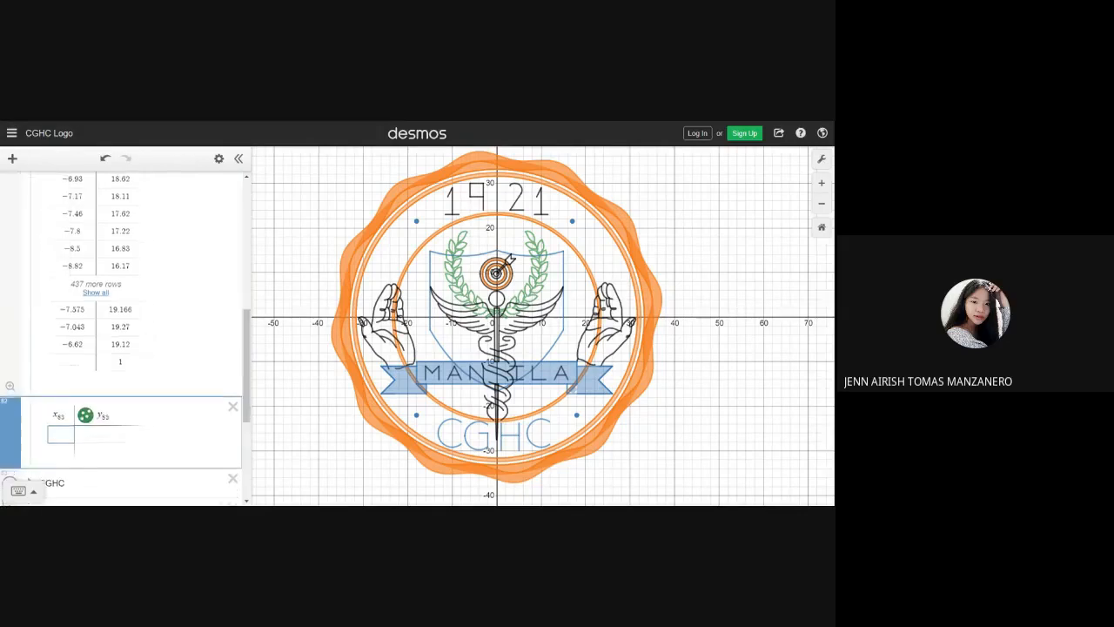
pyautogui.scroll(-3, 235, 362)
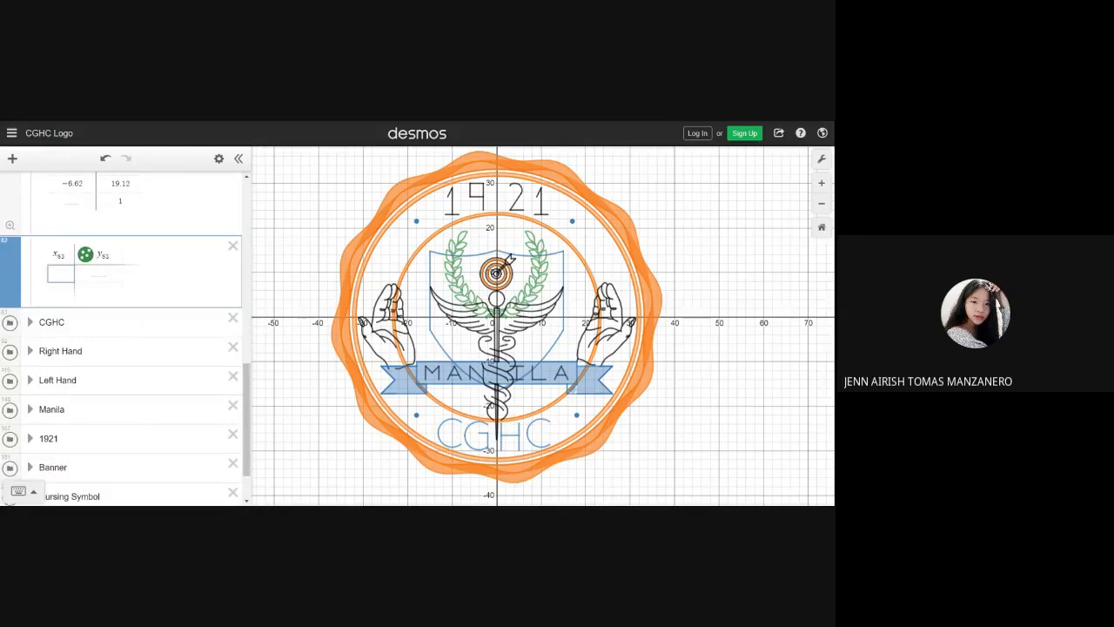
pyautogui.scroll(-2, 122, 331)
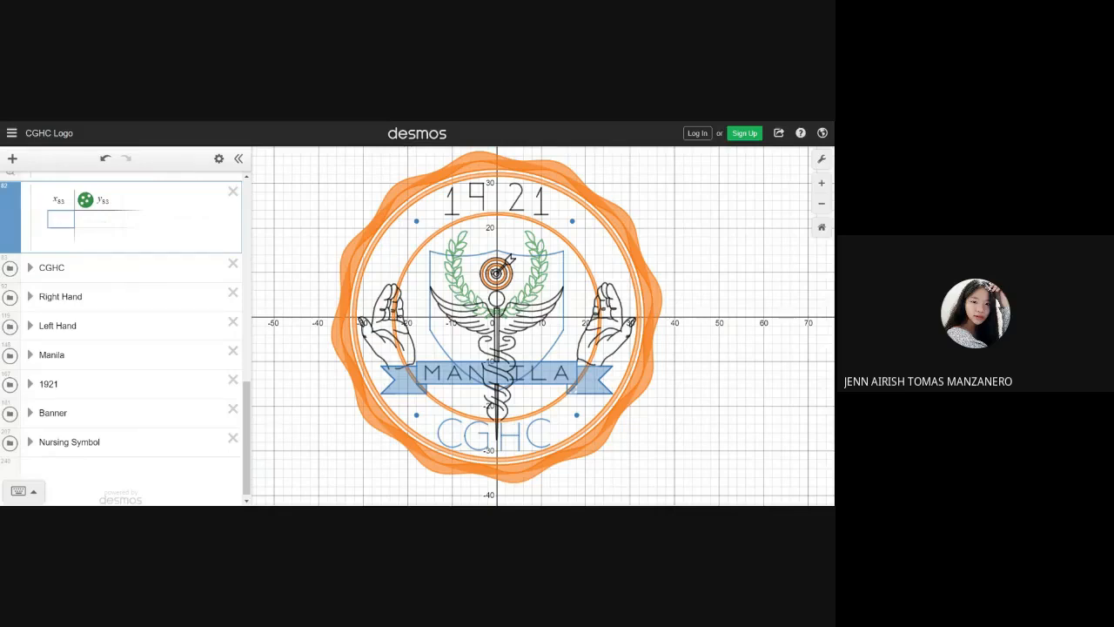
pyautogui.write('-20')
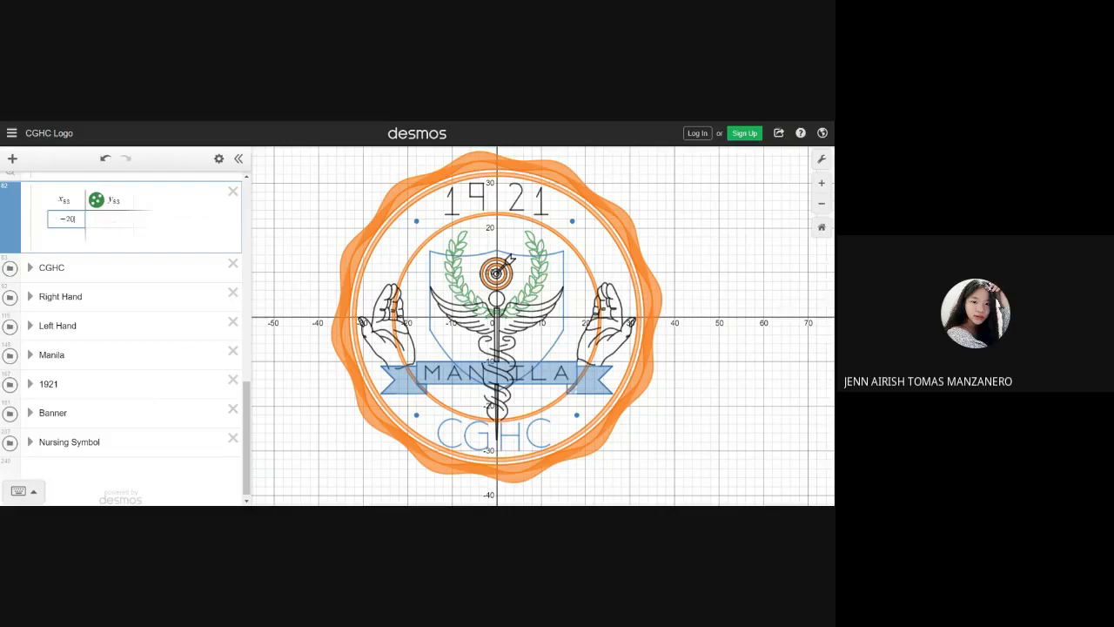
pyautogui.click(109, 220)
pyautogui.write('3')
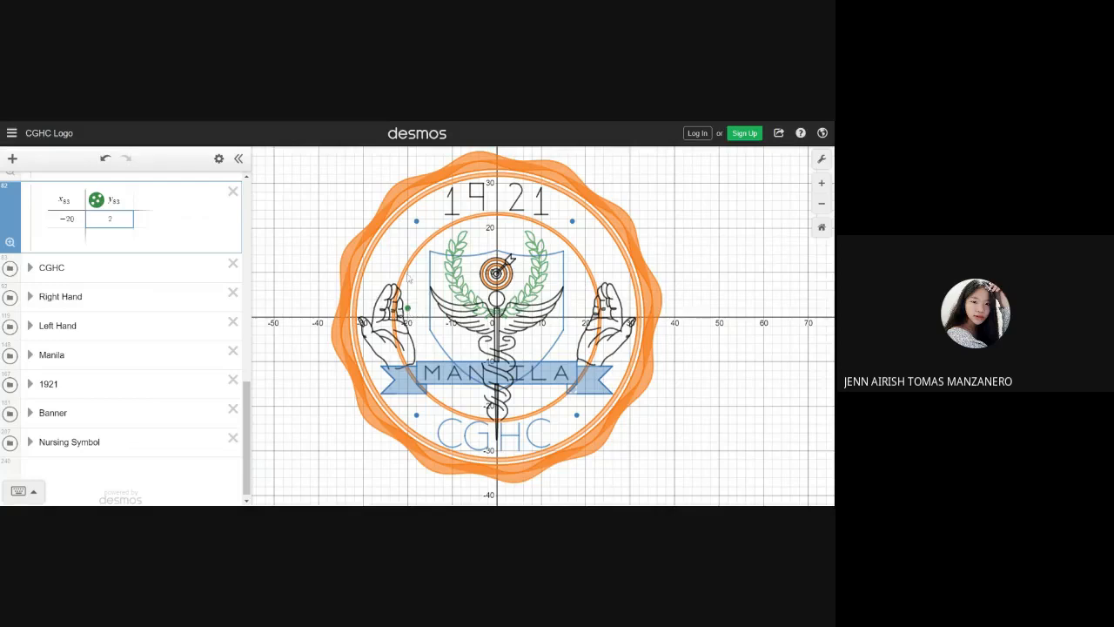
# - Turn on connecting lines and free dragging for the new table's points, and move the point onto the wreath at about (−8.8, 7.5)
pyautogui.click(97, 200)
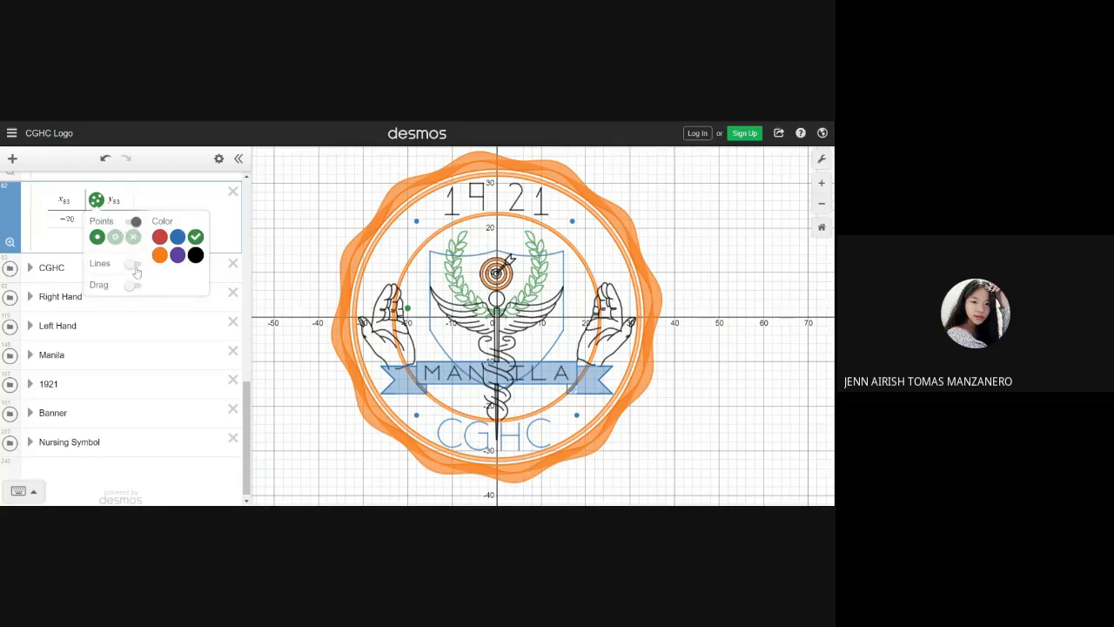
pyautogui.scroll(1, 135, 269)
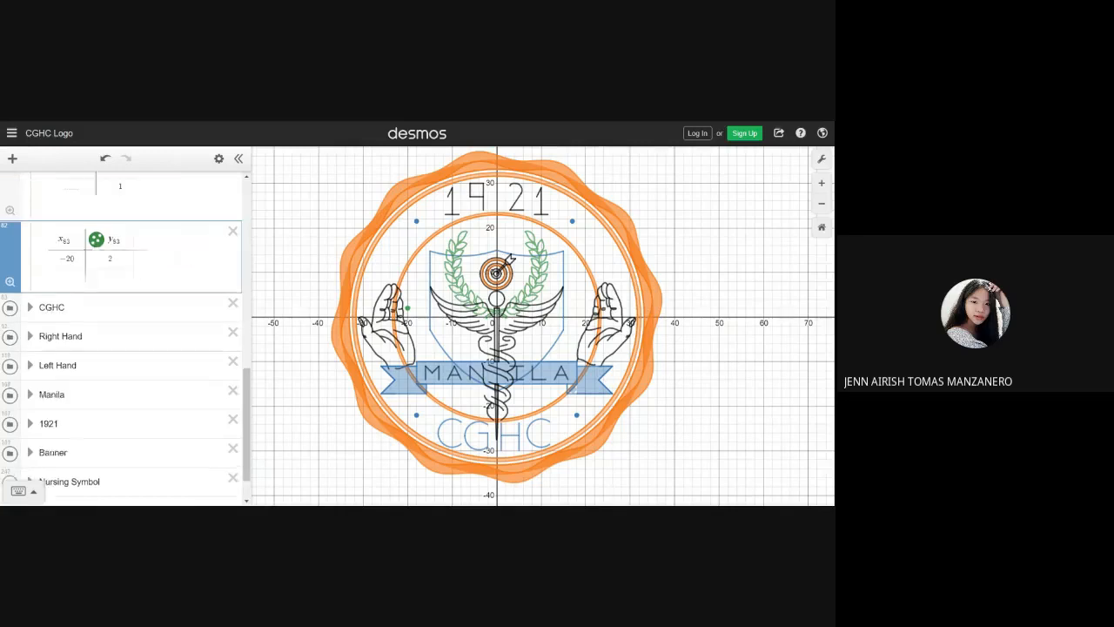
pyautogui.click(97, 245)
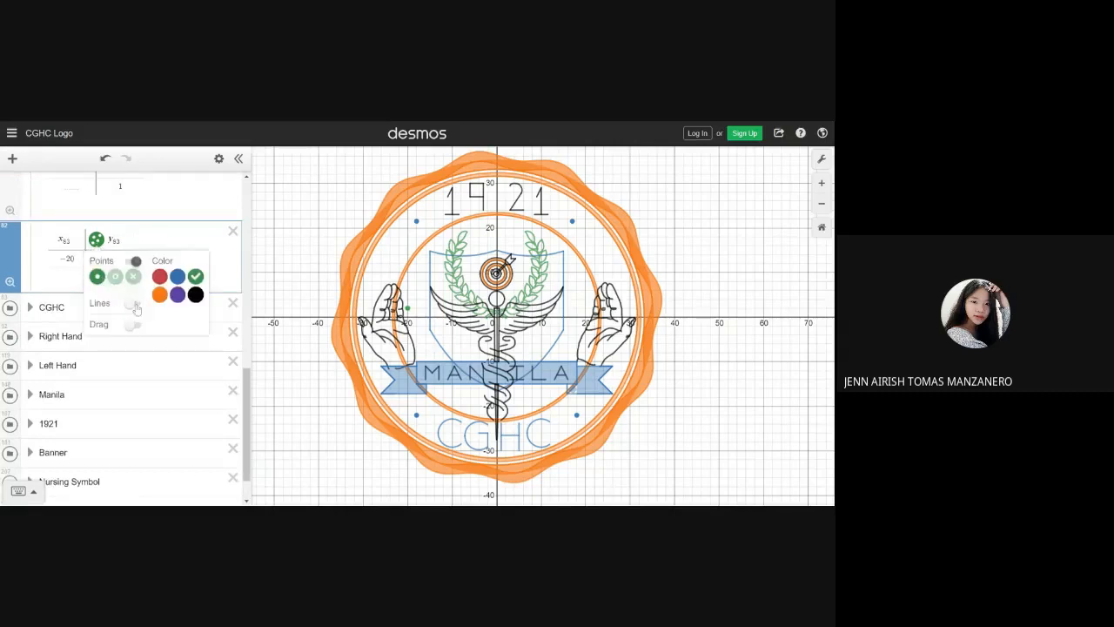
pyautogui.click(134, 345)
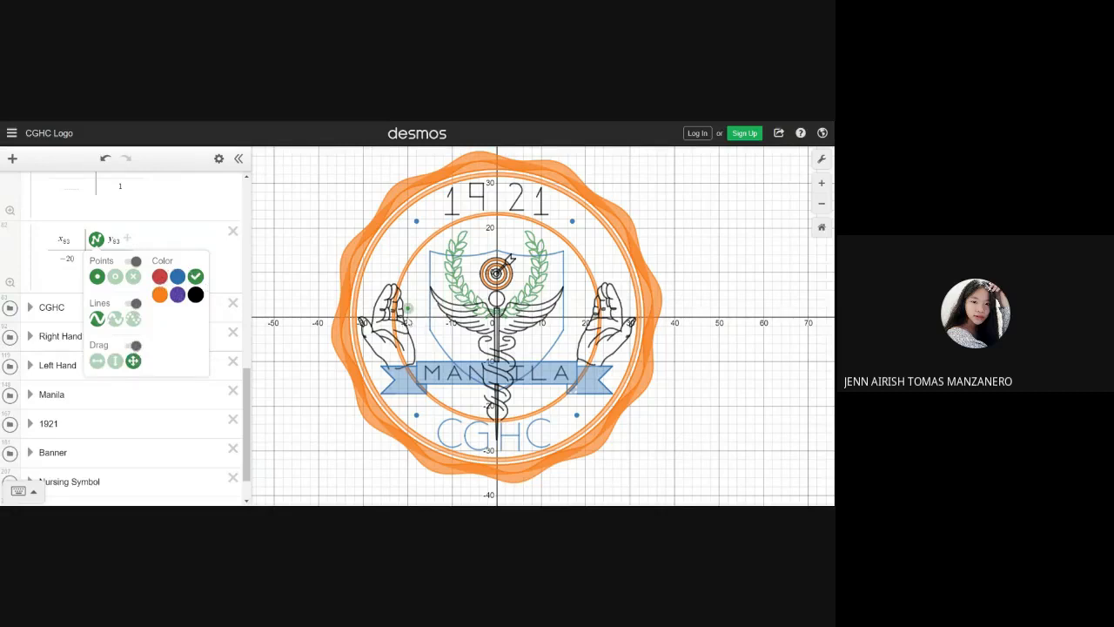
pyautogui.click(408, 308)
pyautogui.moveTo(407, 308); pyautogui.dragTo(457, 284)
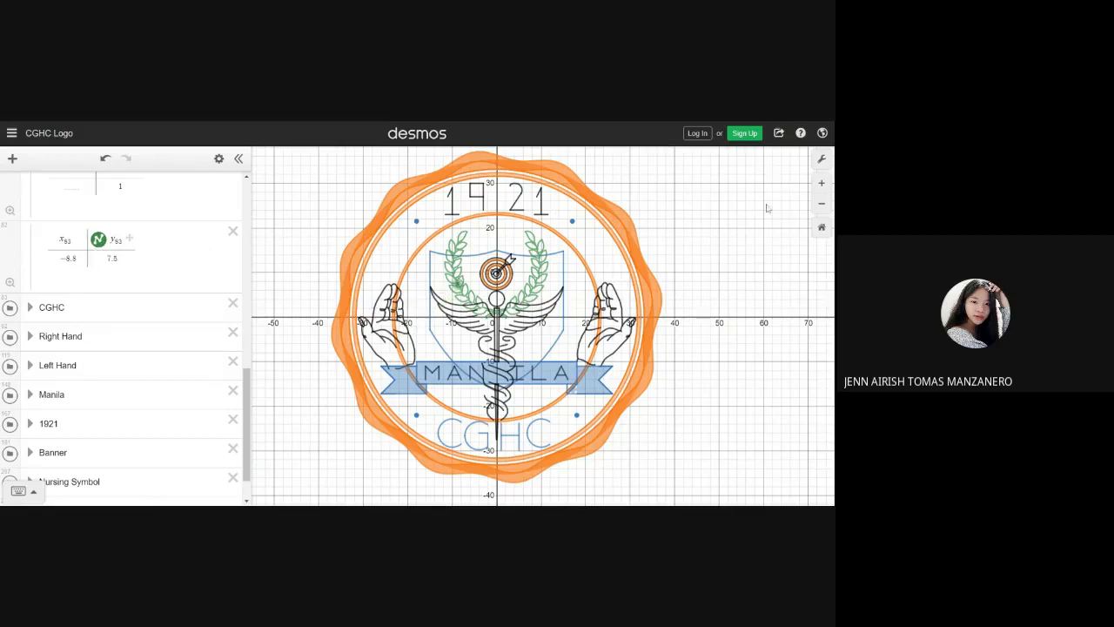
# - Zoom the graph in on the wreath and move the table's point beside the small circle, at about (1.5, 5.7)
pyautogui.click(821, 182)
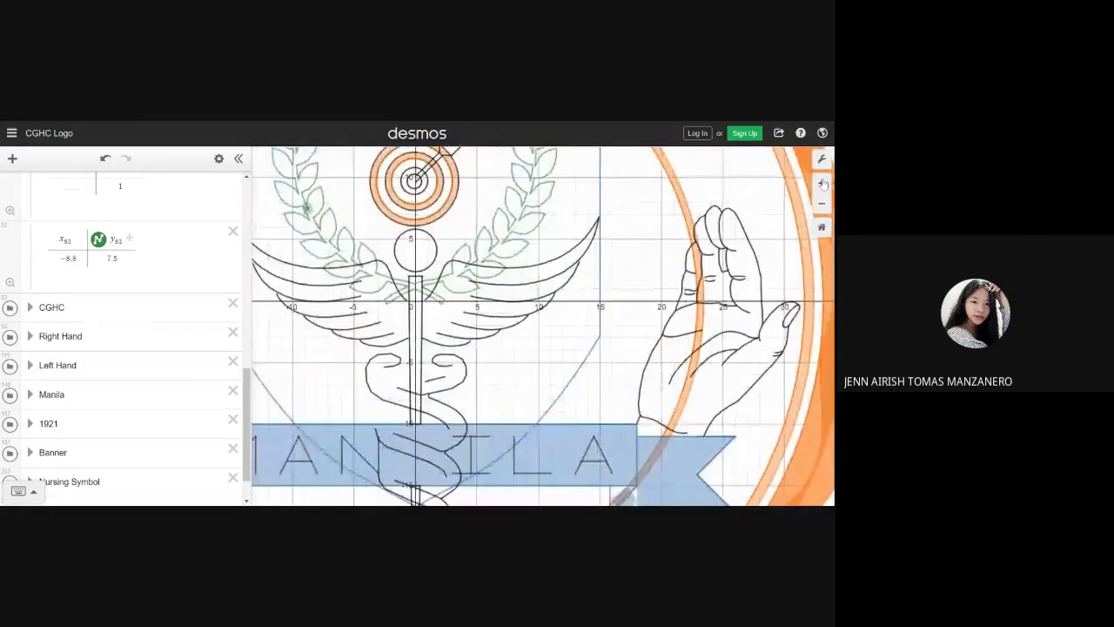
pyautogui.moveTo(471, 224); pyautogui.dragTo(484, 257)
pyautogui.moveTo(339, 278); pyautogui.dragTo(467, 309)
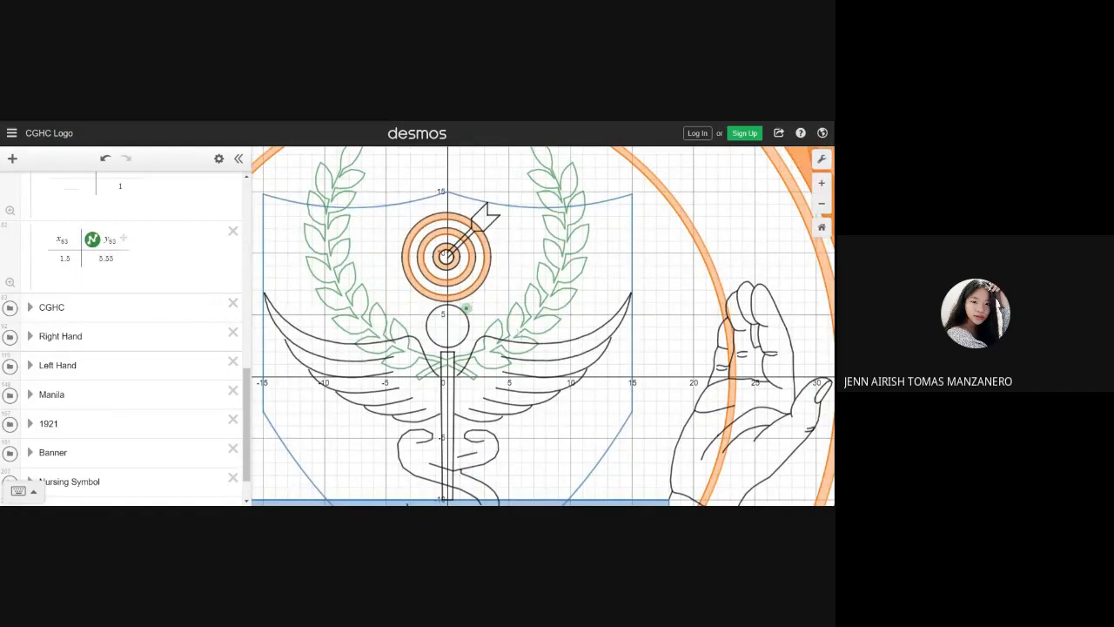
pyautogui.click(174, 263)
pyautogui.click(64, 276)
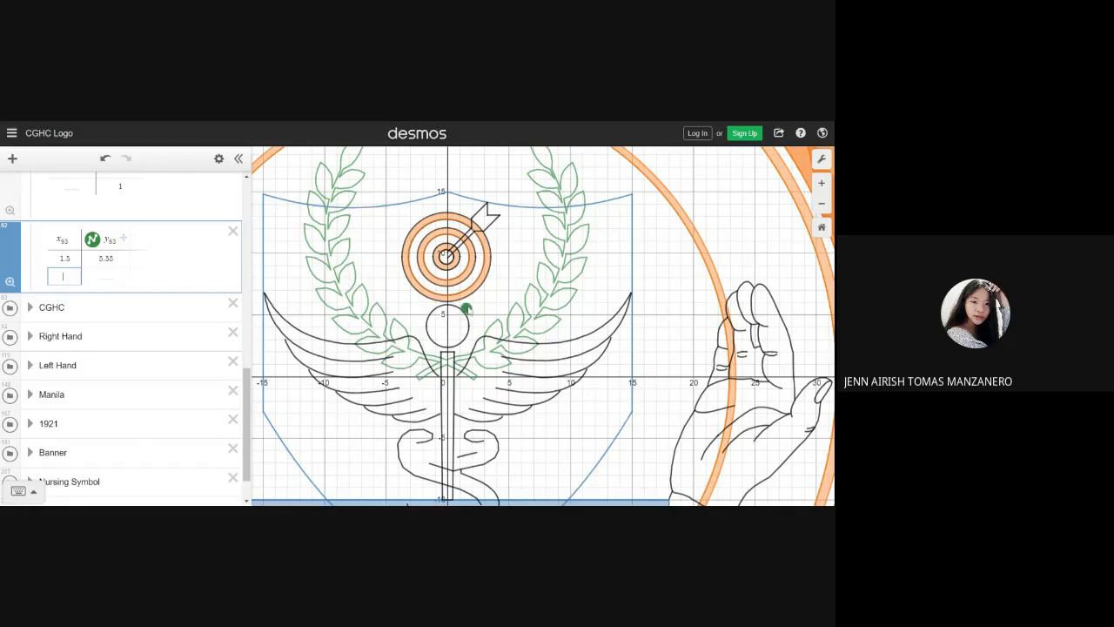
pyautogui.moveTo(464, 309); pyautogui.dragTo(465, 306)
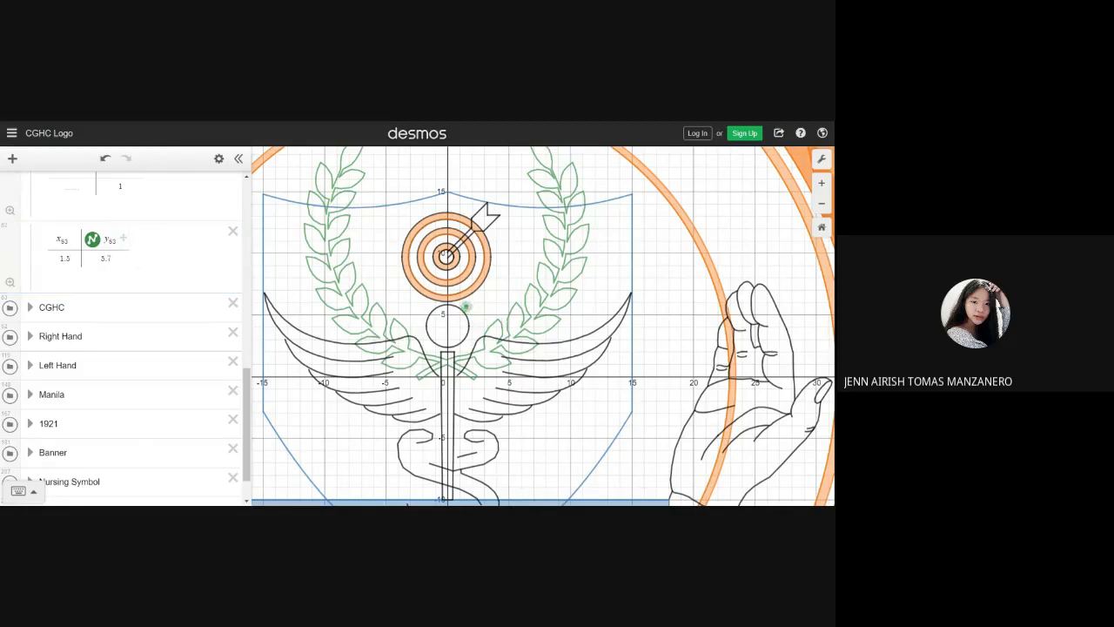
# - Enter (1, 5) as a second point in the table and reposition the two connected points at about (1.6, 4.9) and (3, 6.1)
pyautogui.click(65, 276)
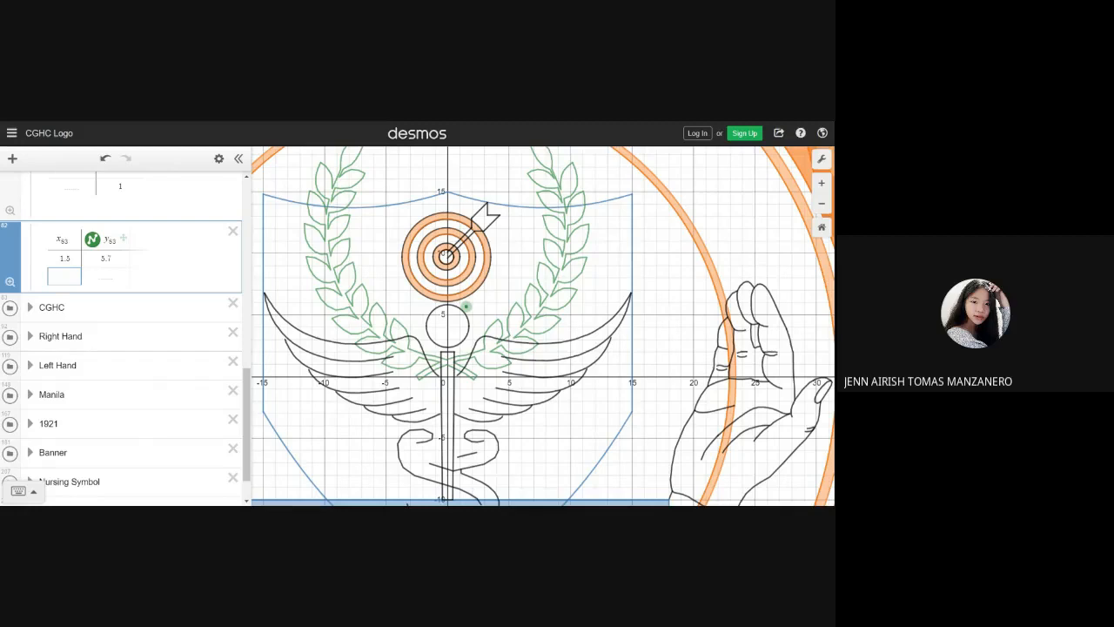
pyautogui.write('1')
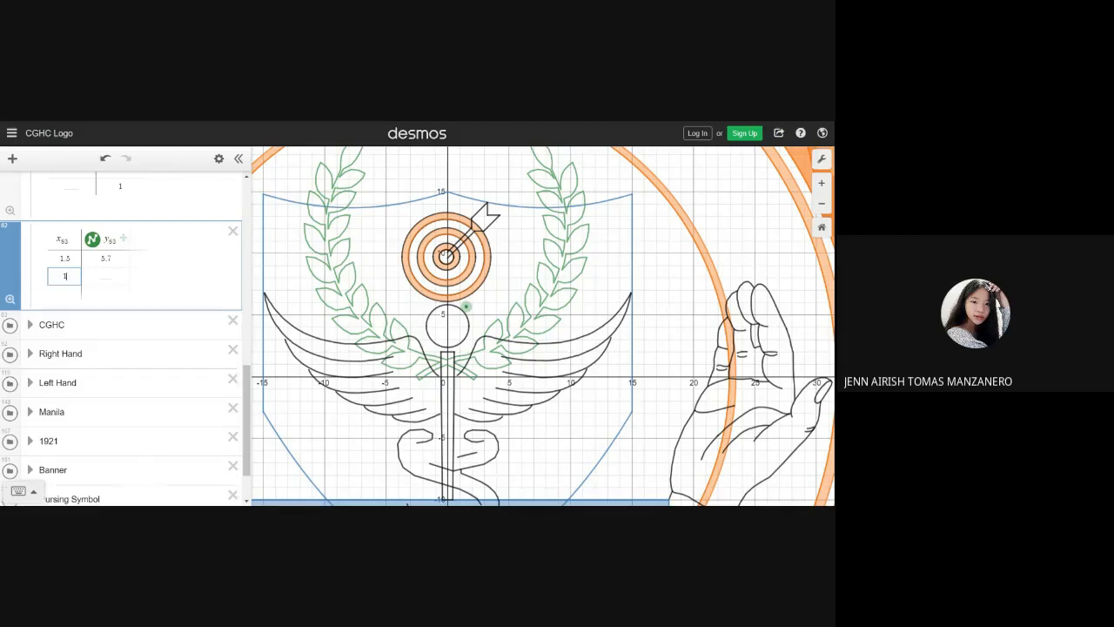
pyautogui.press('Tab')
pyautogui.write('5')
pyautogui.moveTo(459, 313)
pyautogui.mouseDown()
pyautogui.moveTo(485, 316)
pyautogui.moveTo(503, 266)
pyautogui.moveTo(496, 343)
pyautogui.moveTo(459, 261)
pyautogui.moveTo(383, 288)
pyautogui.moveTo(469, 315)
pyautogui.moveTo(482, 316)
pyautogui.moveTo(481, 296)
pyautogui.moveTo(467, 313)
pyautogui.mouseUp()
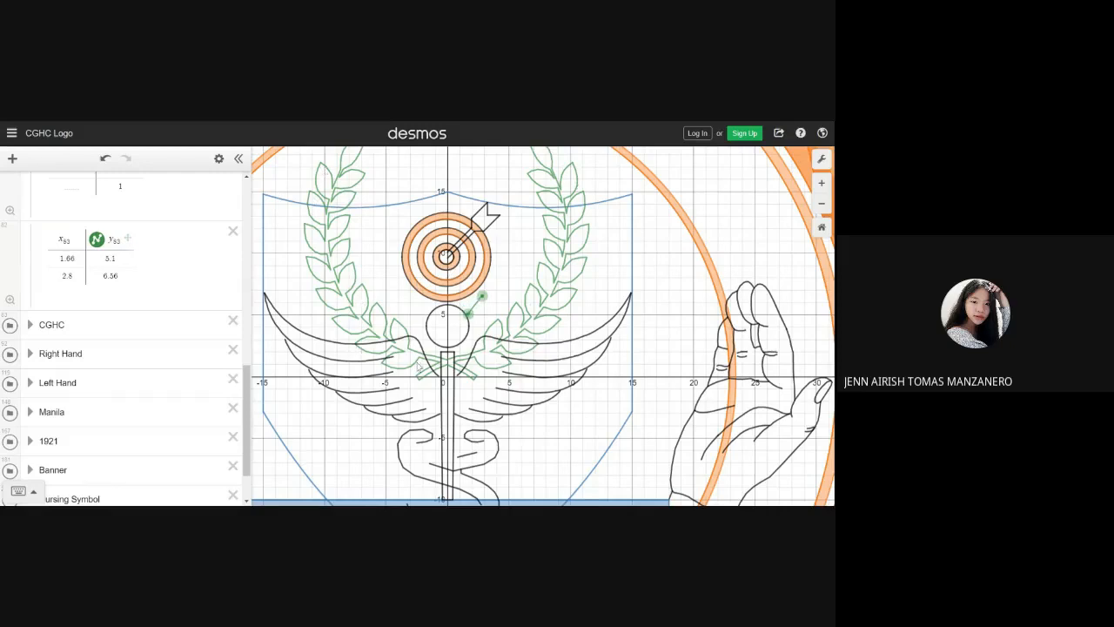
pyautogui.moveTo(468, 313); pyautogui.dragTo(485, 302)
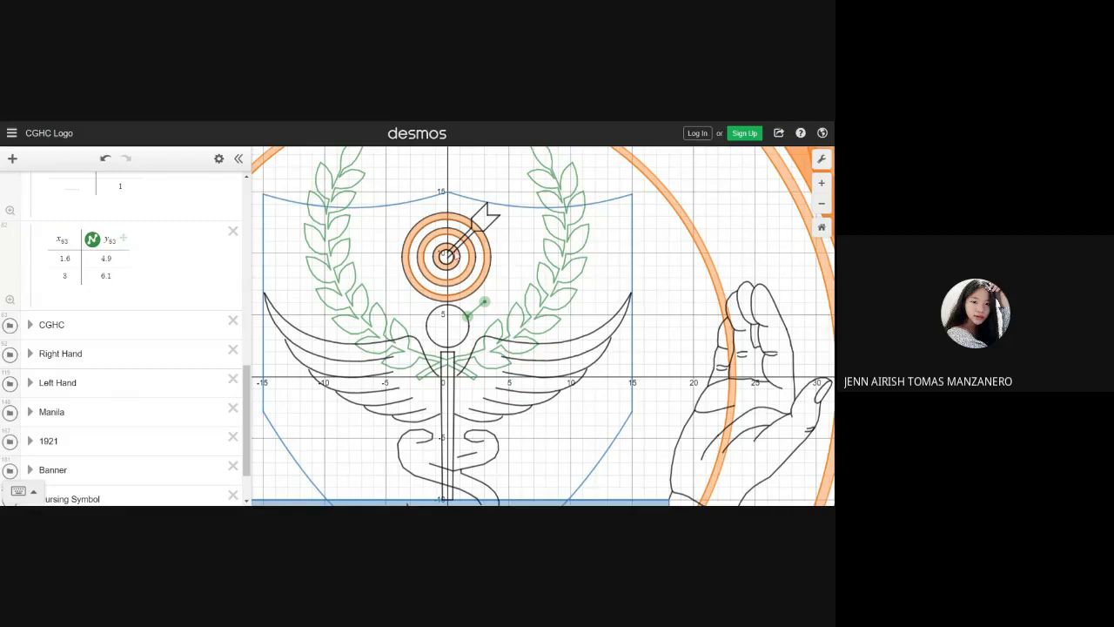
# - Move the table's second point to the opposite side of the small circle and delete the demonstration table
pyautogui.click(821, 204)
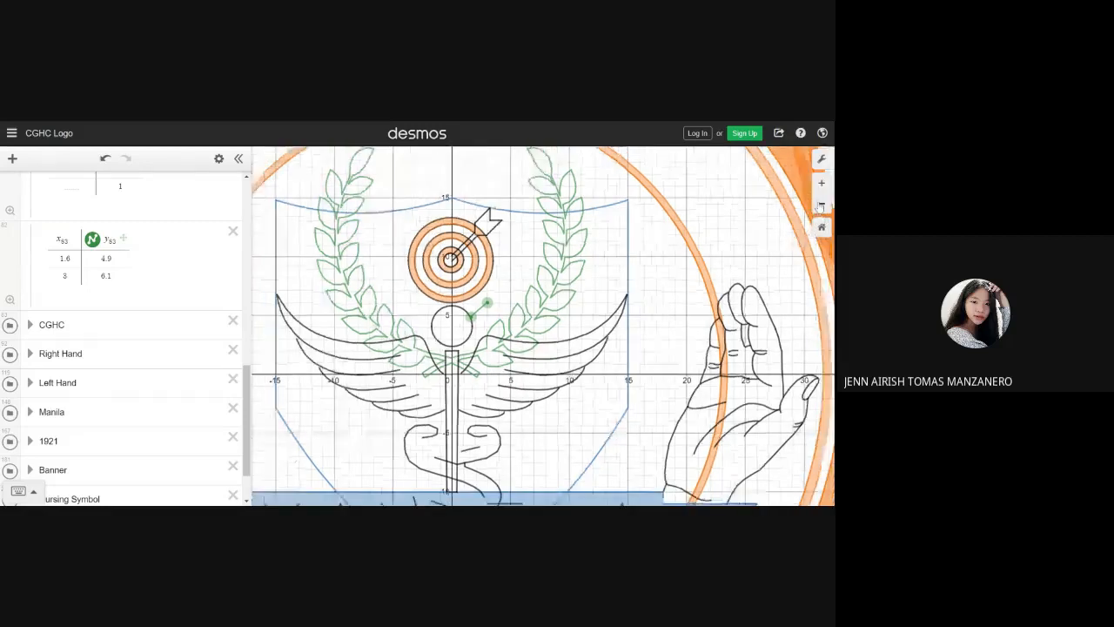
pyautogui.click(821, 203)
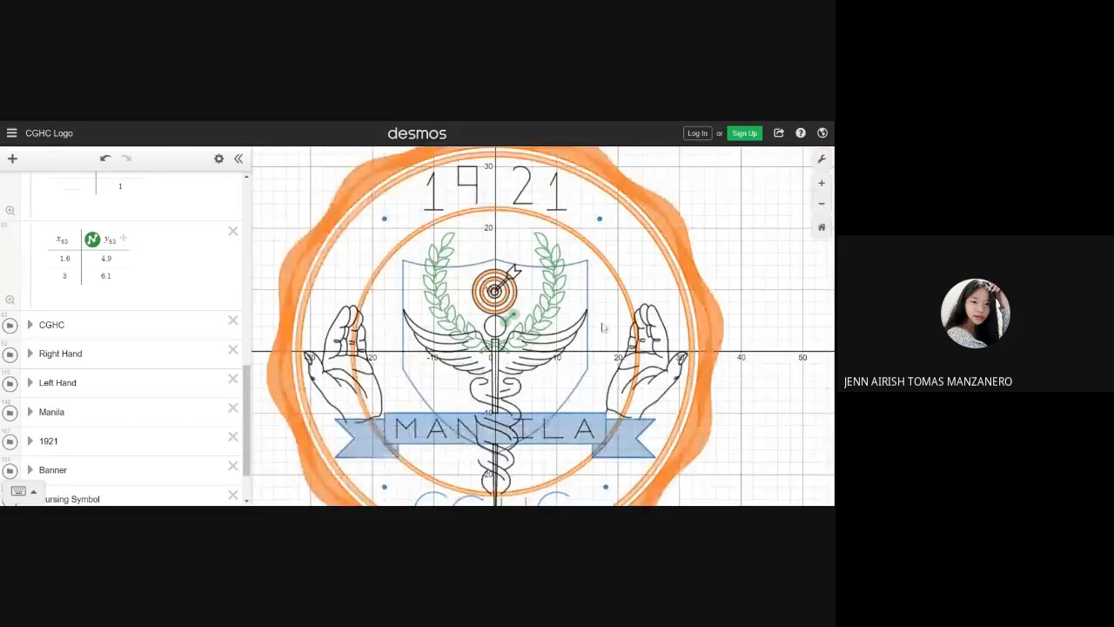
pyautogui.moveTo(605, 328); pyautogui.dragTo(583, 278)
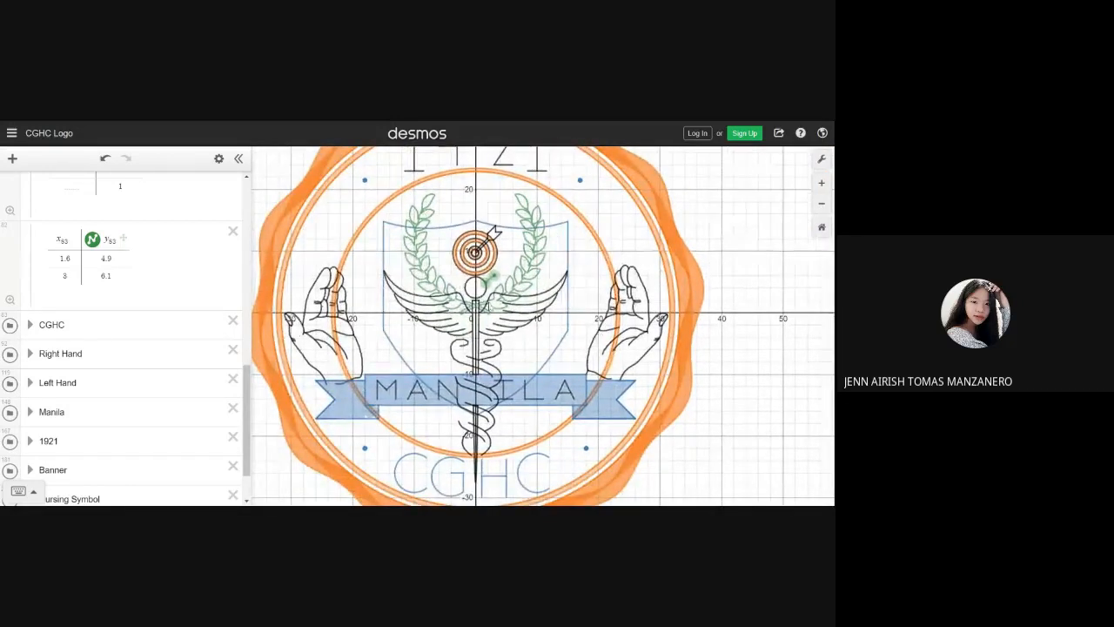
pyautogui.moveTo(494, 279); pyautogui.dragTo(467, 284)
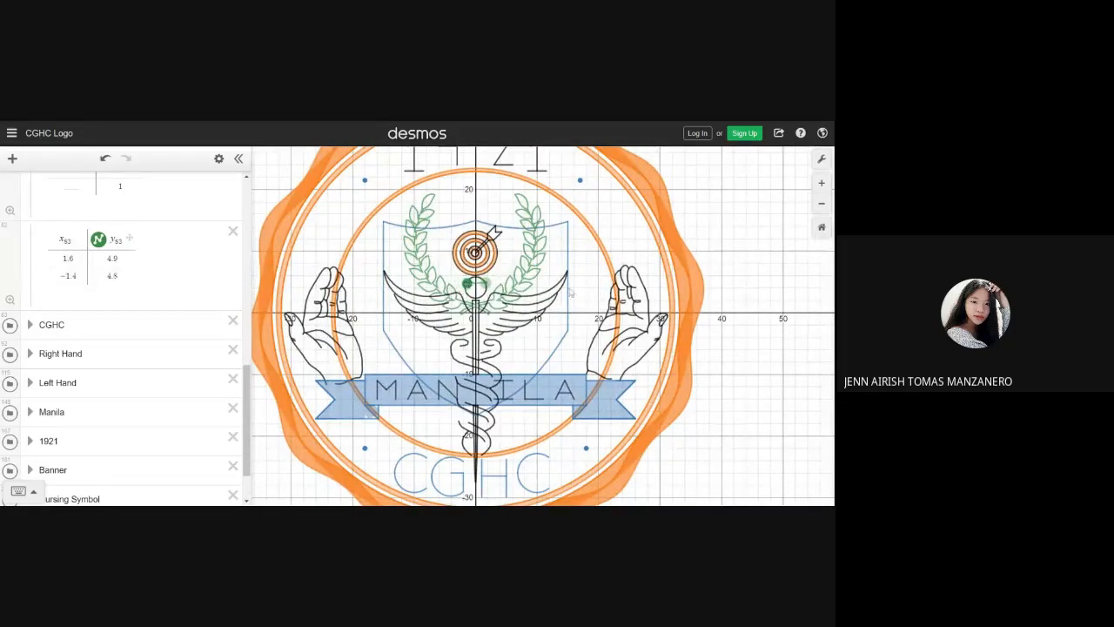
pyautogui.click(233, 232)
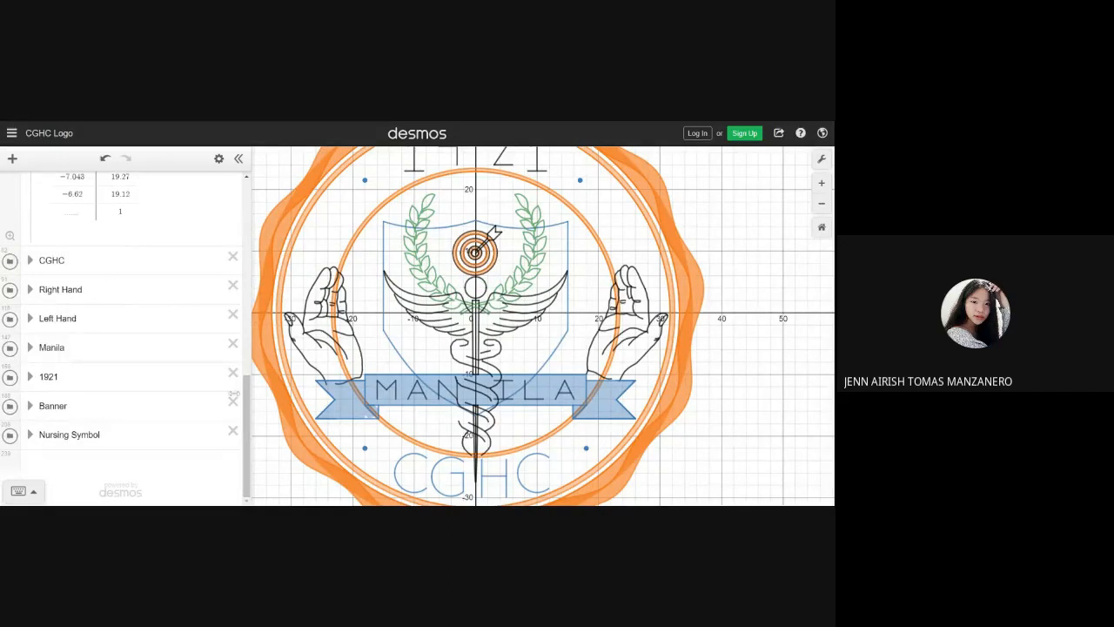
# - Collapse the Wreath folder and expand the CGHC folder to show its equations
pyautogui.moveTo(249, 399); pyautogui.dragTo(241, 287)
pyautogui.click(29, 208)
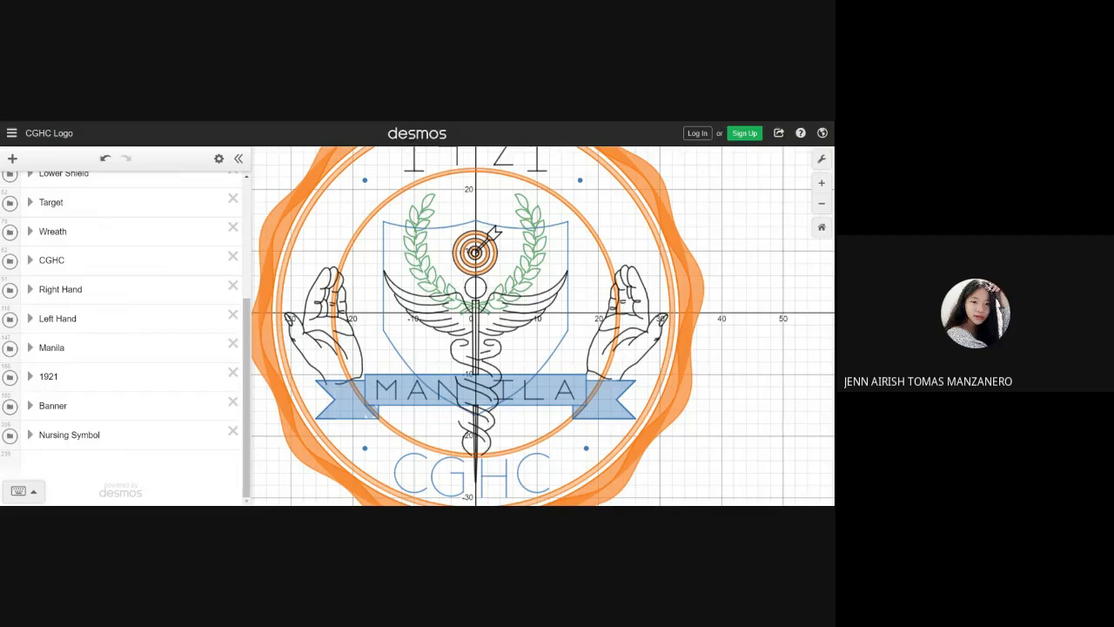
pyautogui.click(30, 260)
# - Hide and reshow the last C's circle equation and the G's circle equation one at a time to show what each draws
pyautogui.moveTo(246, 303)
pyautogui.mouseDown()
pyautogui.moveTo(255, 369)
pyautogui.moveTo(250, 315)
pyautogui.mouseUp()
pyautogui.click(9, 264)
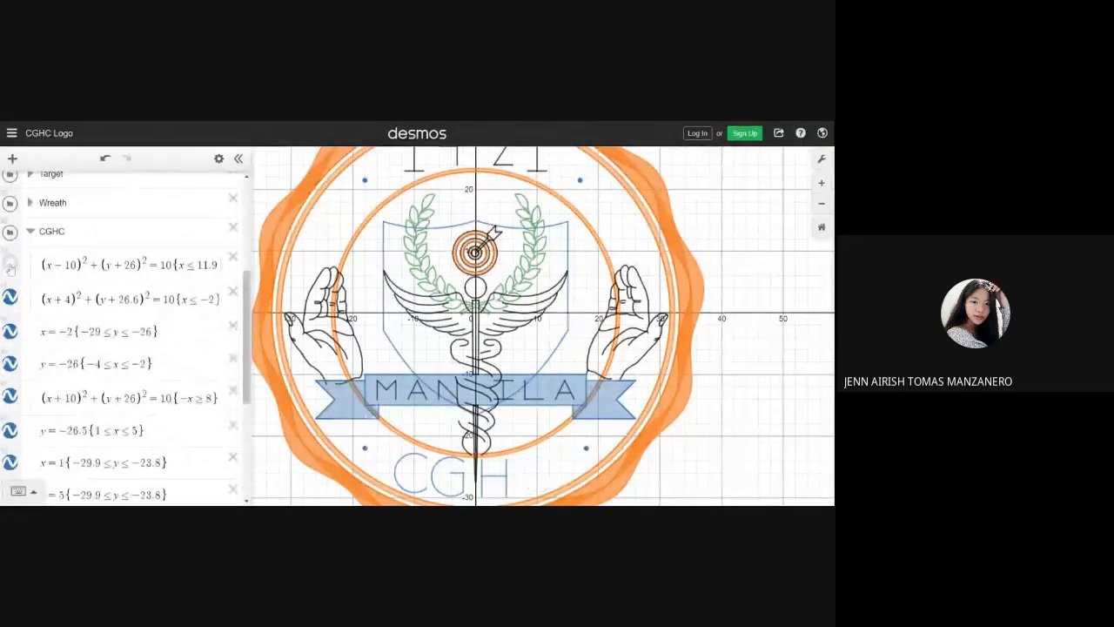
pyautogui.click(9, 265)
pyautogui.moveTo(248, 295); pyautogui.dragTo(248, 317)
pyautogui.click(10, 238)
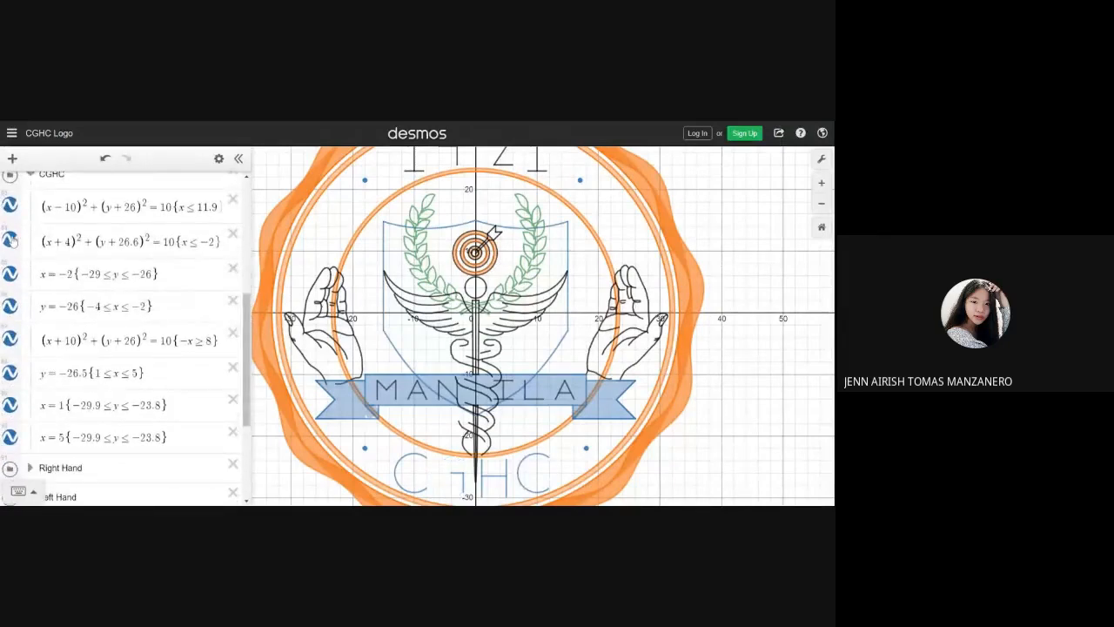
pyautogui.click(9, 238)
pyautogui.moveTo(245, 321); pyautogui.dragTo(250, 293)
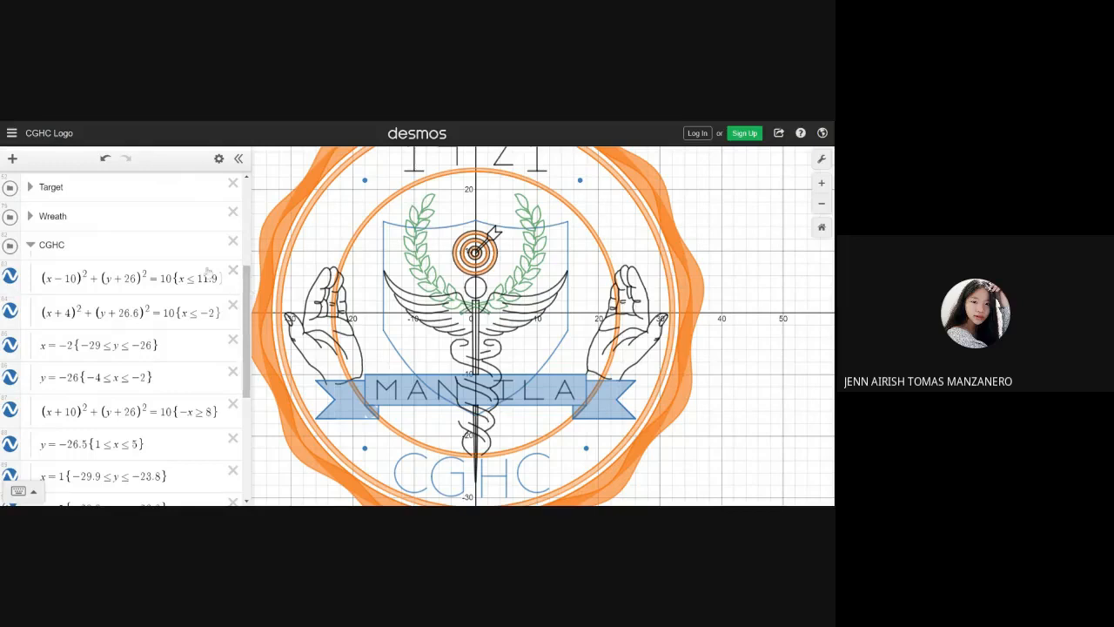
# - Frame the whole logo in the graph and collapse the CGHC folder
pyautogui.scroll(-1, 248, 283)
pyautogui.moveTo(249, 289)
pyautogui.mouseDown()
pyautogui.moveTo(251, 339)
pyautogui.moveTo(249, 290)
pyautogui.mouseUp()
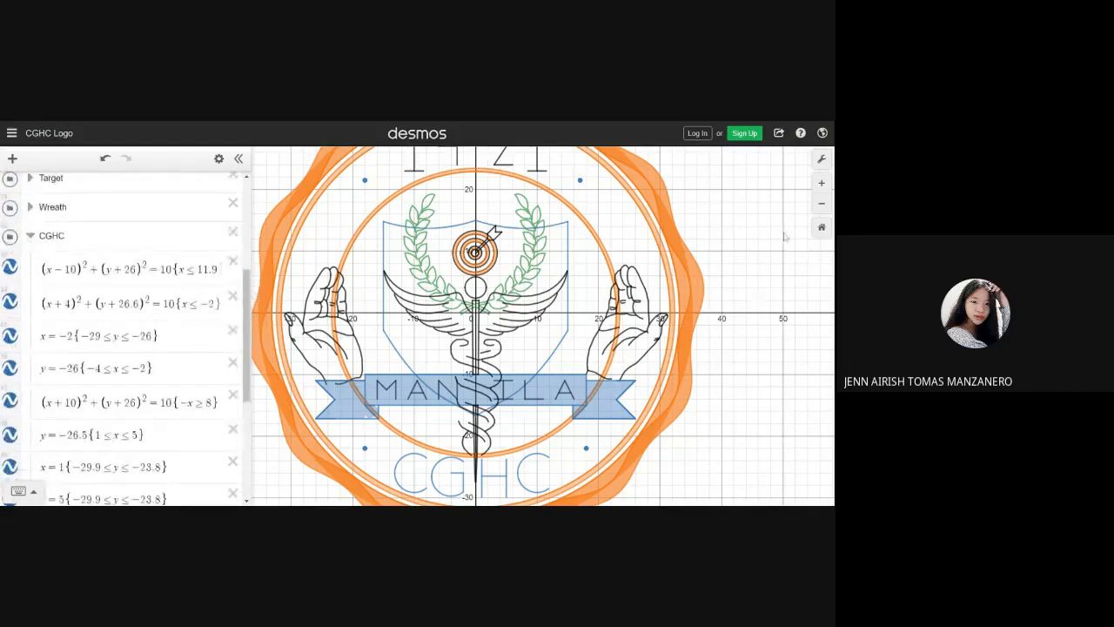
pyautogui.click(822, 204)
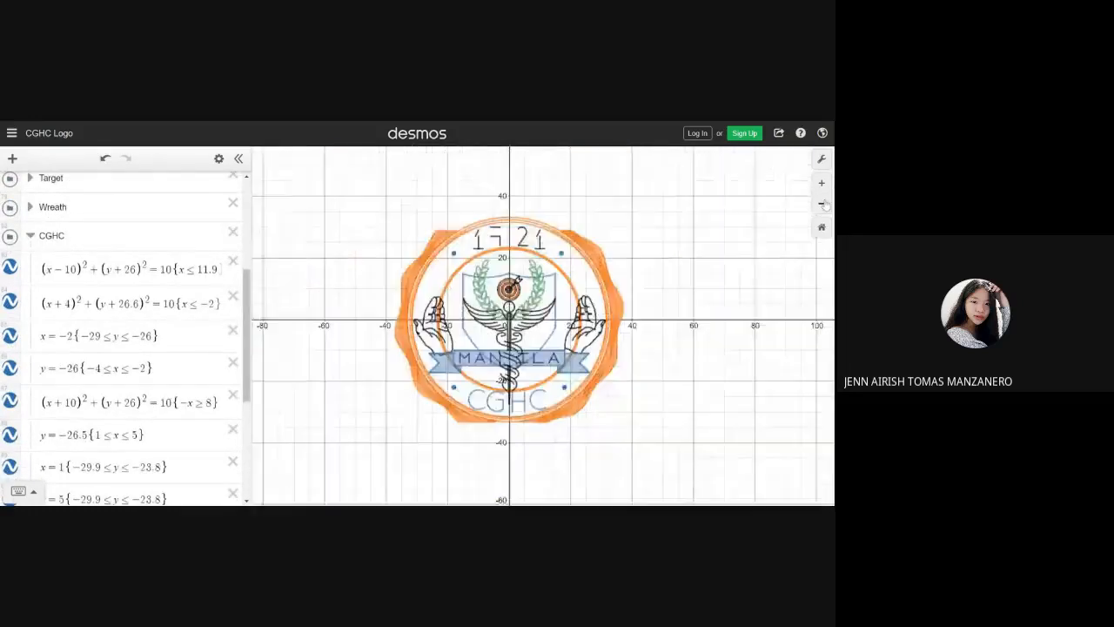
pyautogui.click(822, 185)
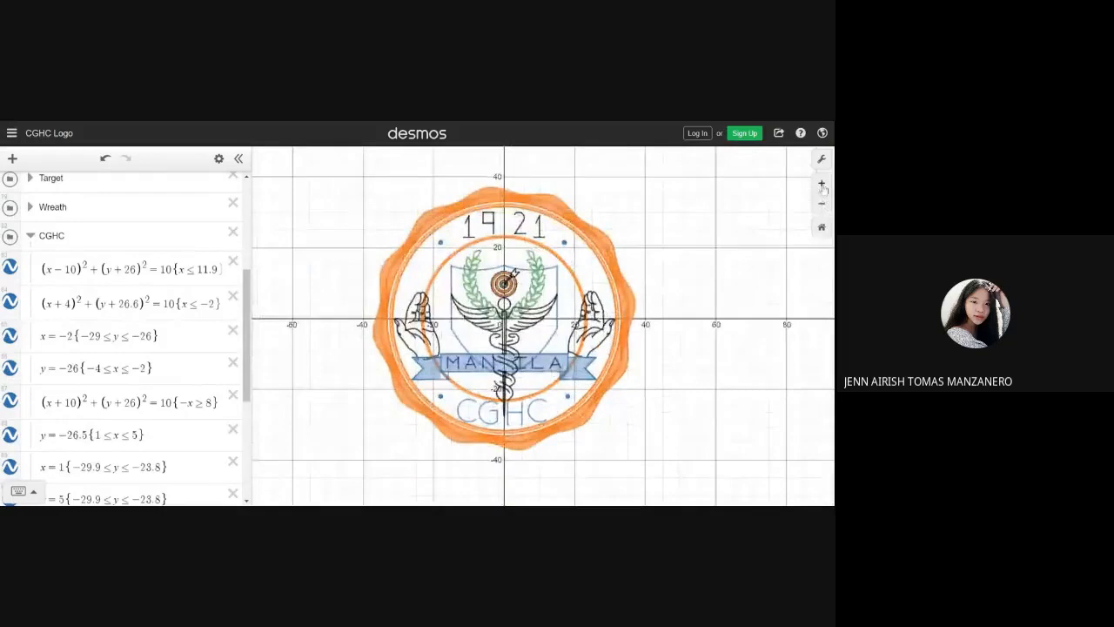
pyautogui.click(822, 185)
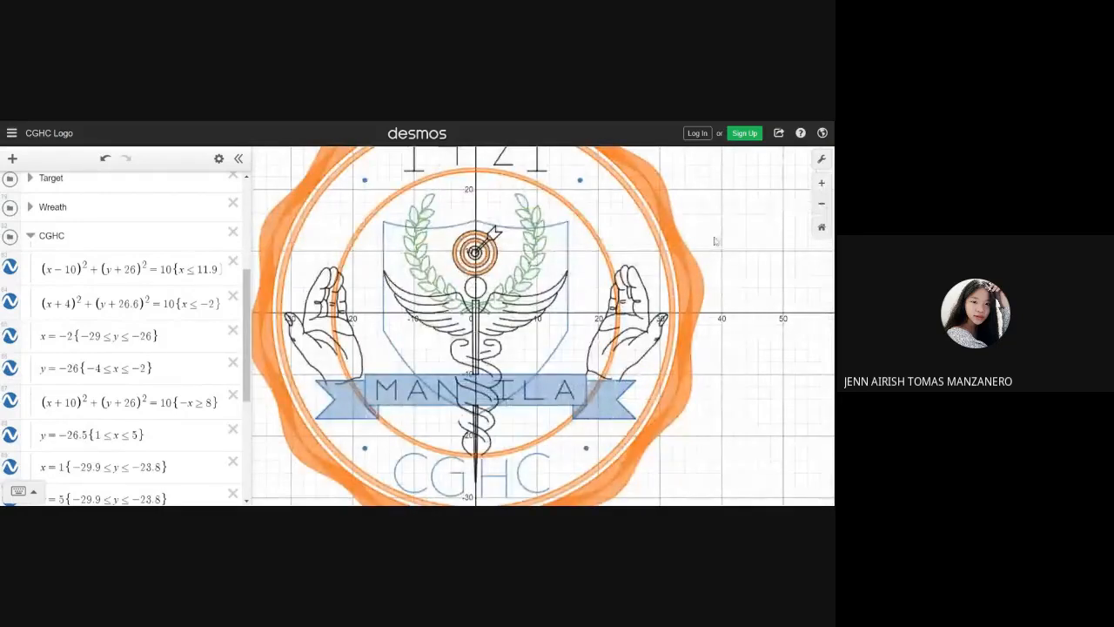
pyautogui.moveTo(716, 242); pyautogui.dragTo(772, 265)
pyautogui.moveTo(764, 200); pyautogui.dragTo(737, 188)
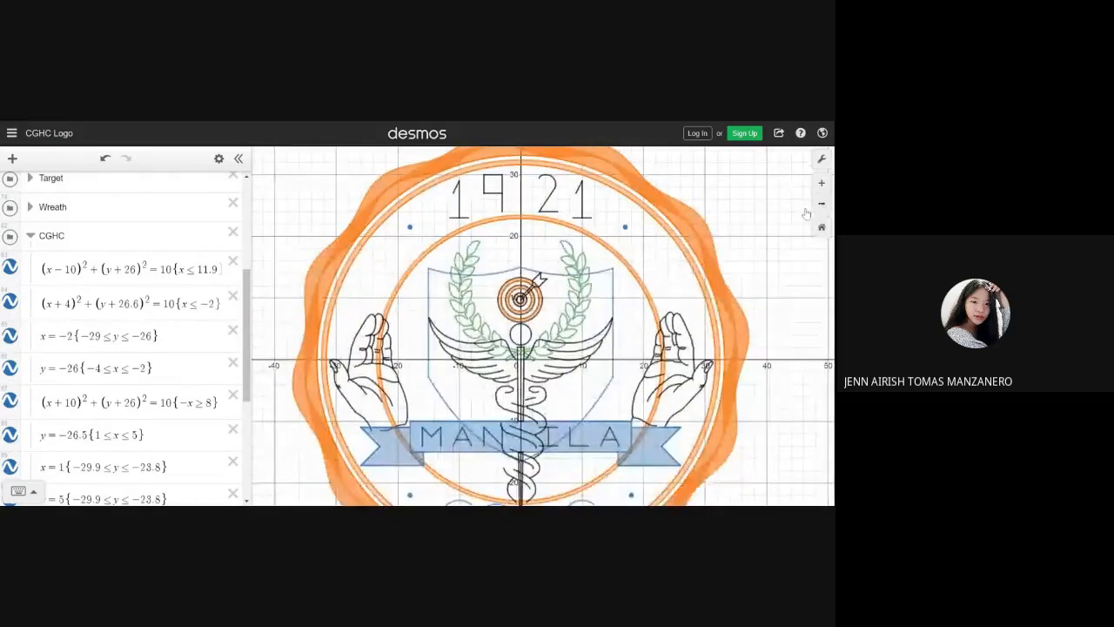
pyautogui.click(821, 202)
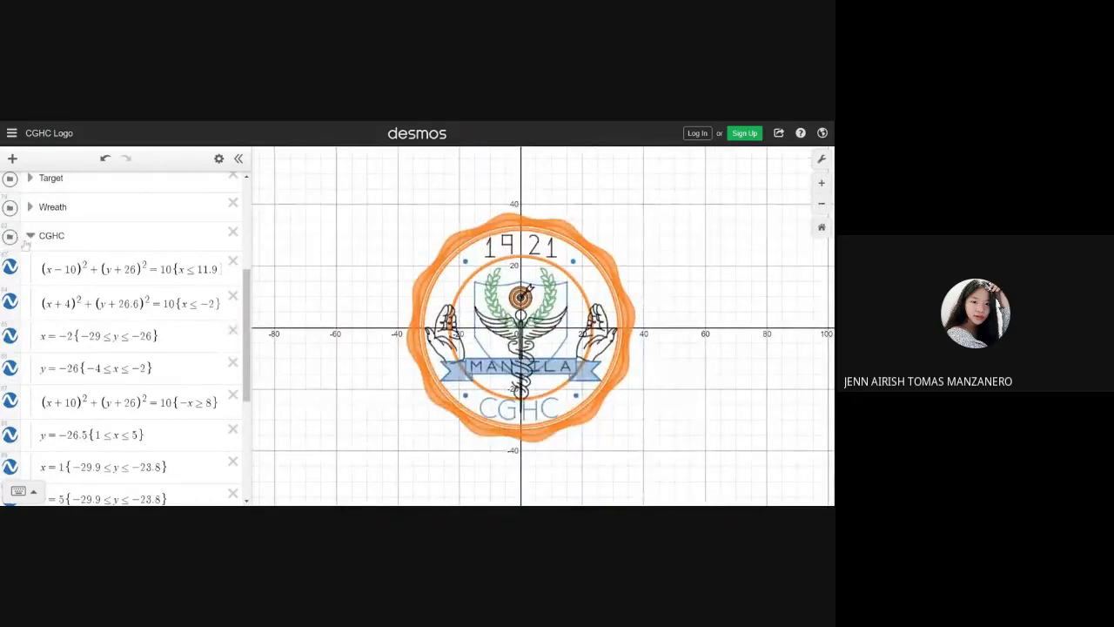
pyautogui.click(29, 236)
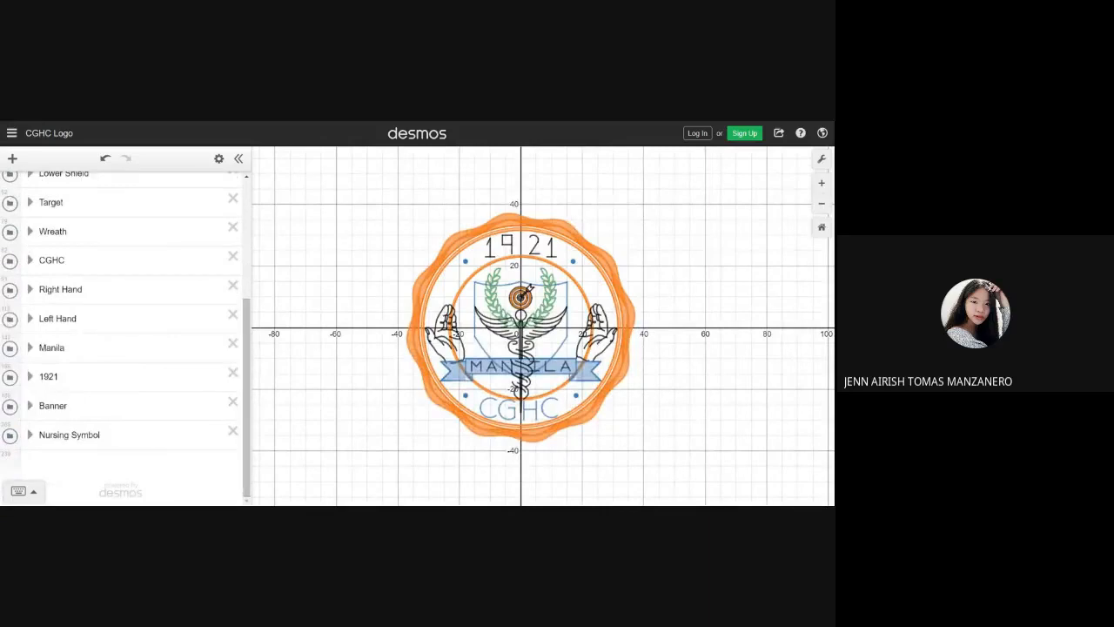
# - Expand the Right Hand folder and look through its tables of points down to the last one
pyautogui.click(30, 231)
pyautogui.click(29, 230)
pyautogui.click(29, 289)
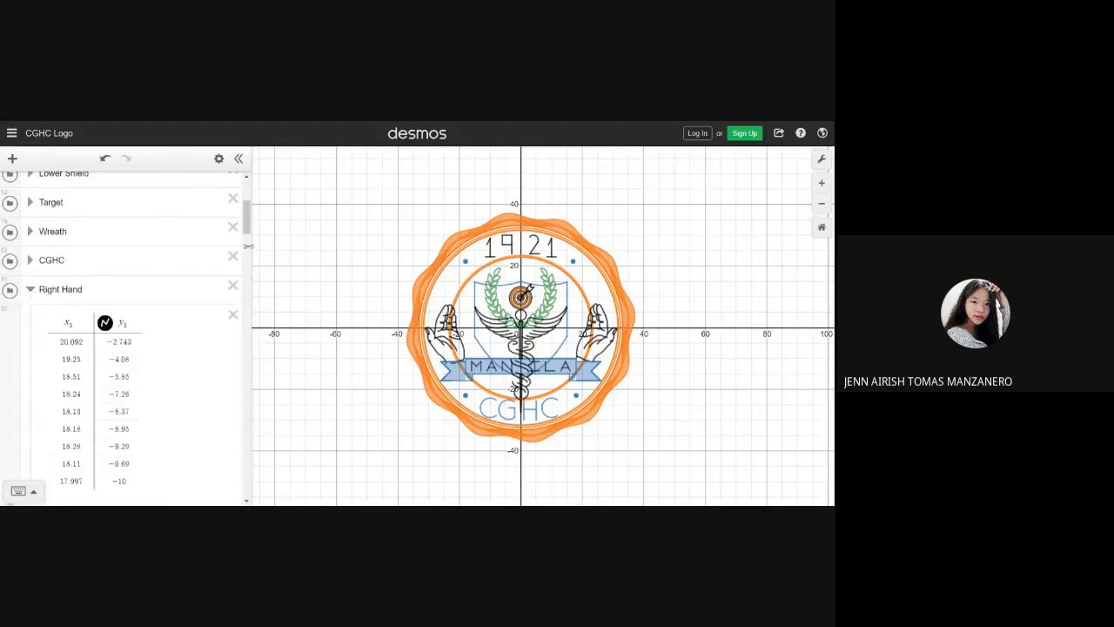
pyautogui.moveTo(247, 229); pyautogui.dragTo(244, 425)
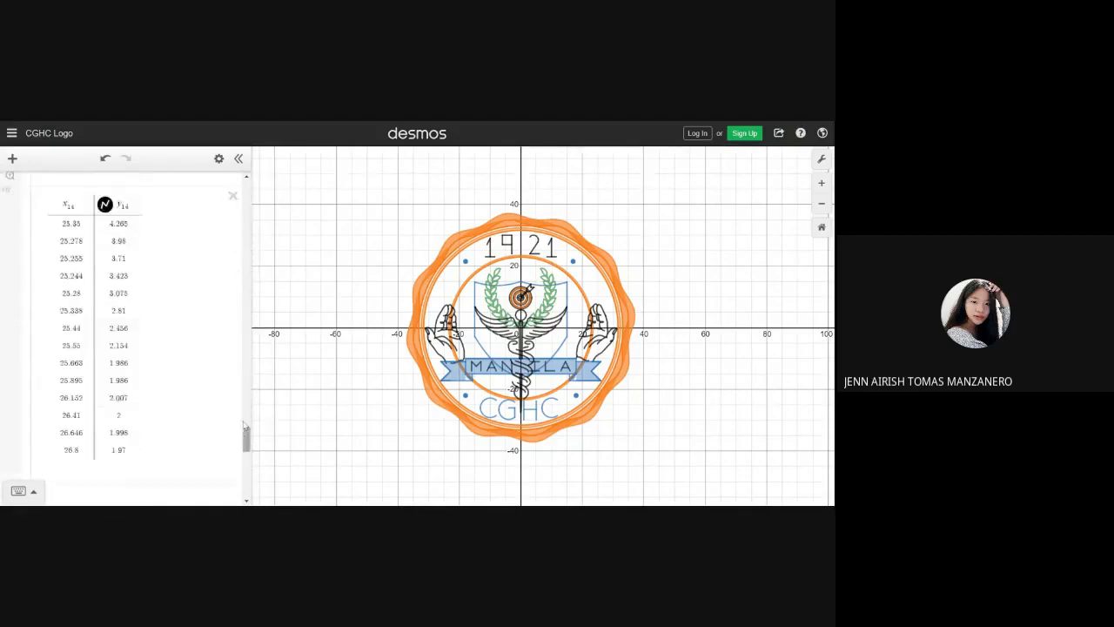
pyautogui.scroll(-18, 245, 426)
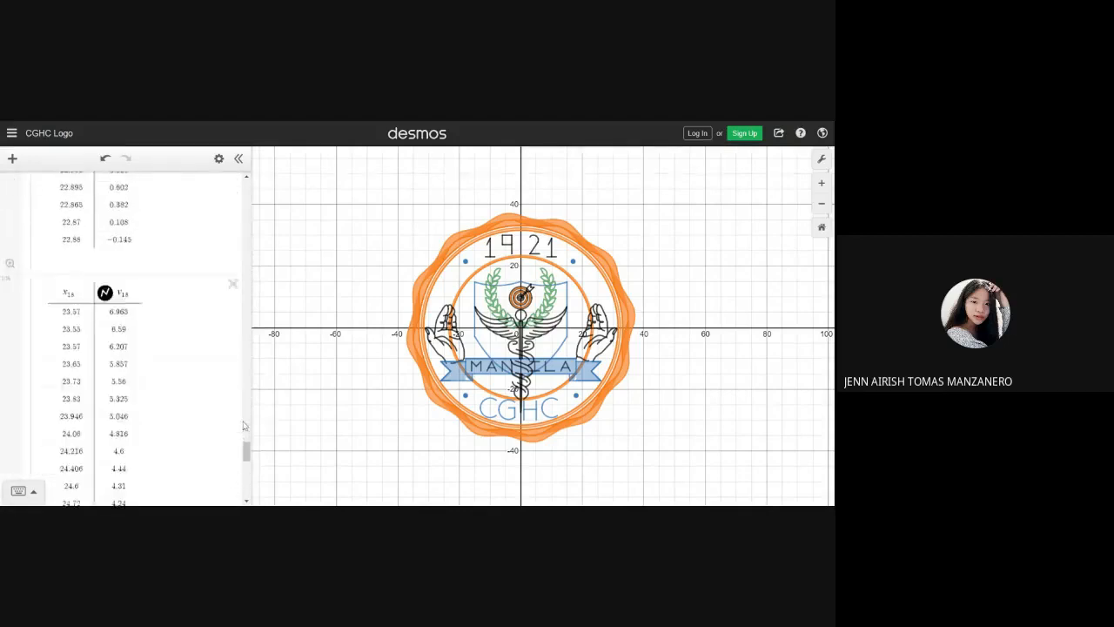
pyautogui.scroll(-20, 244, 426)
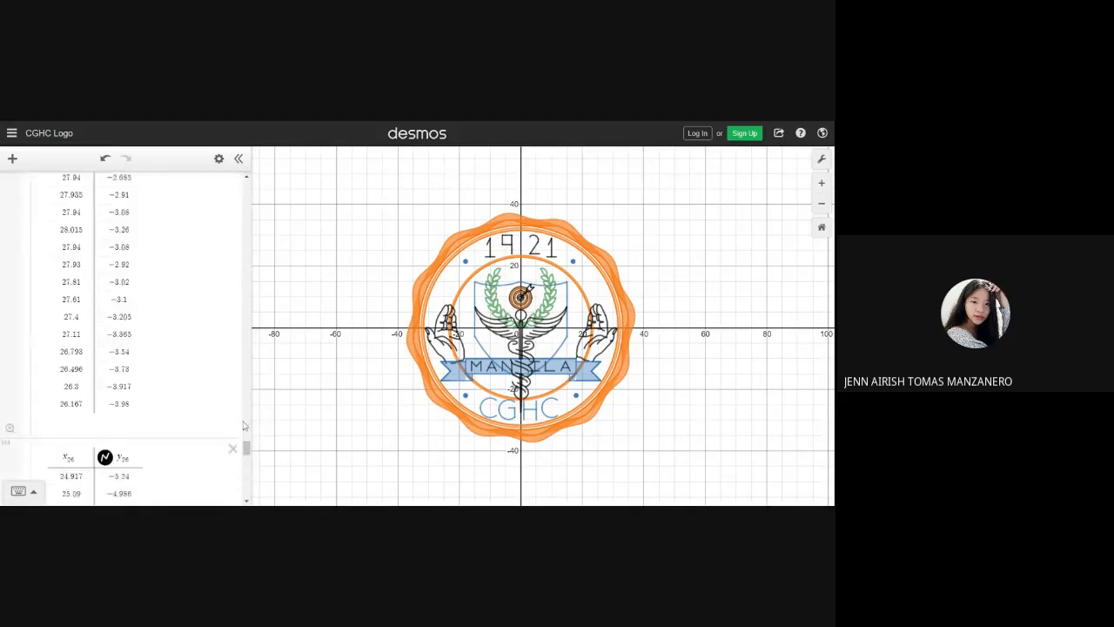
pyautogui.scroll(-15, 245, 425)
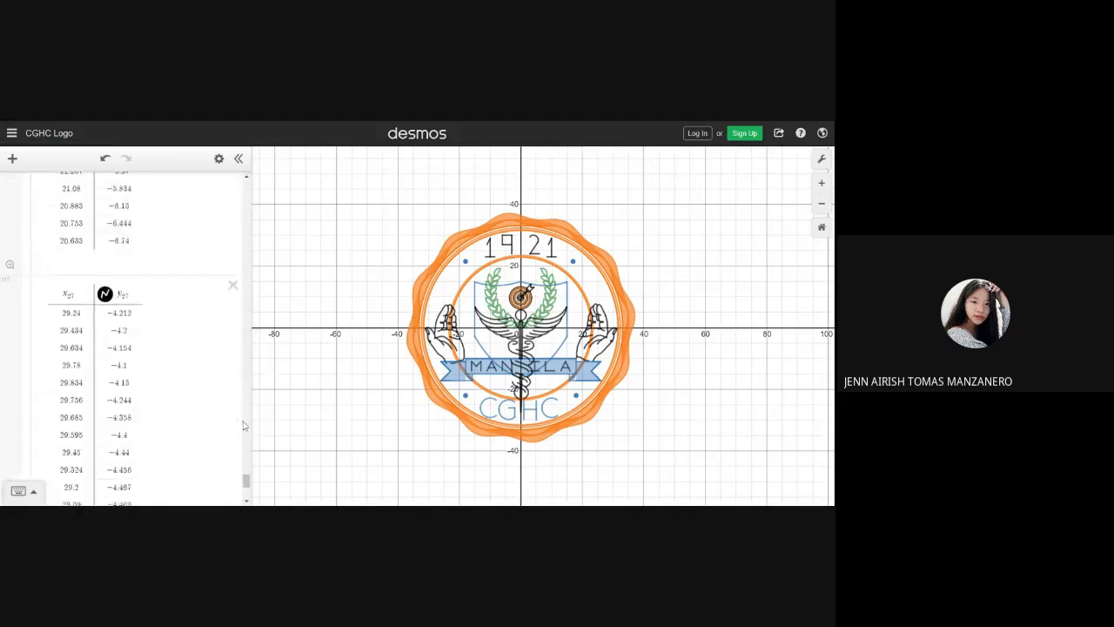
pyautogui.scroll(-5, 245, 425)
# - Insert a new table after the last Right Hand table and enter (−20, 2) as its first point
pyautogui.click(157, 253)
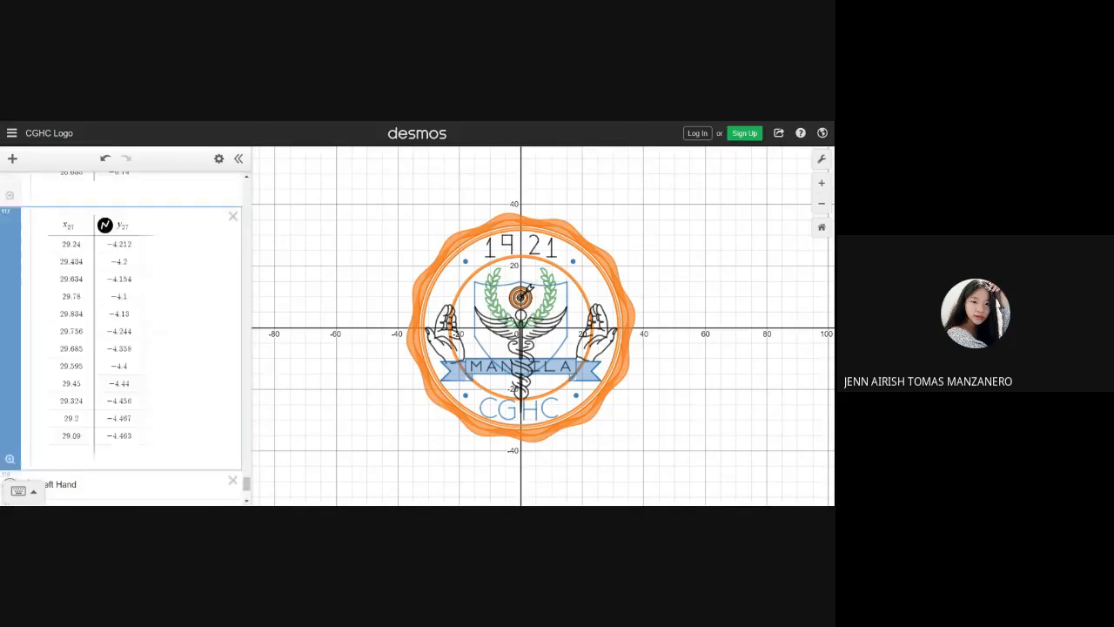
pyautogui.click(12, 159)
pyautogui.click(36, 236)
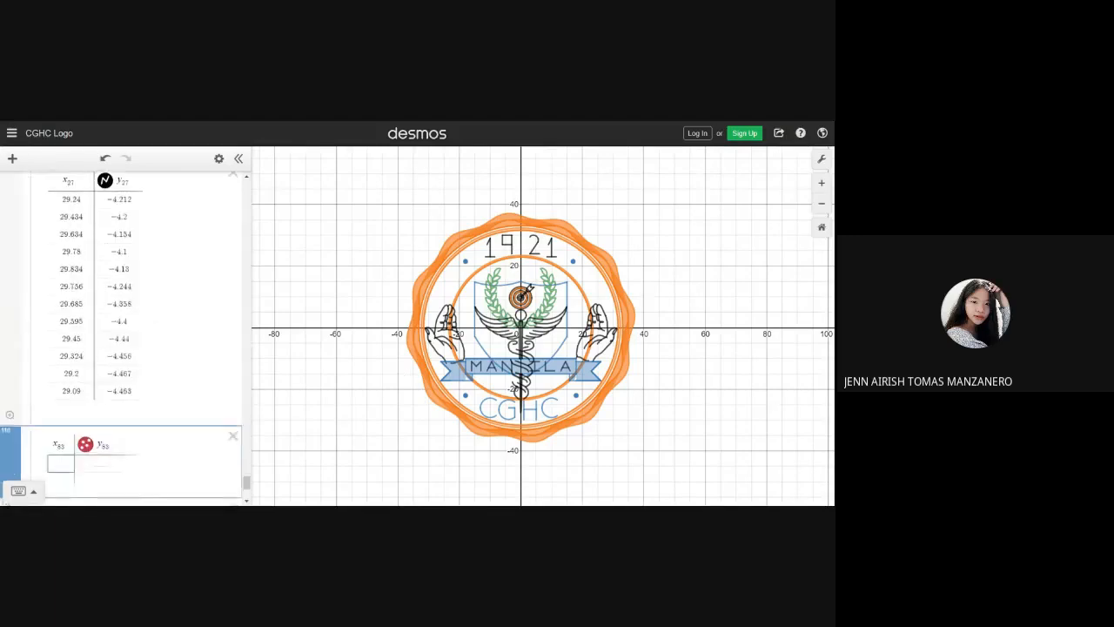
pyautogui.write('-')
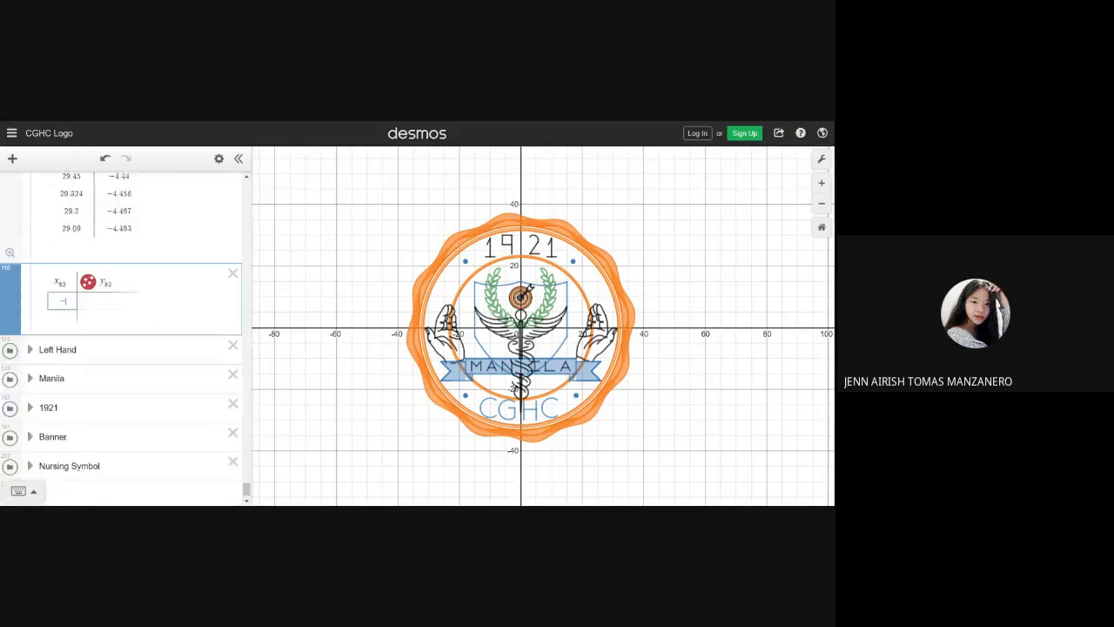
pyautogui.write('20')
pyautogui.click(109, 301)
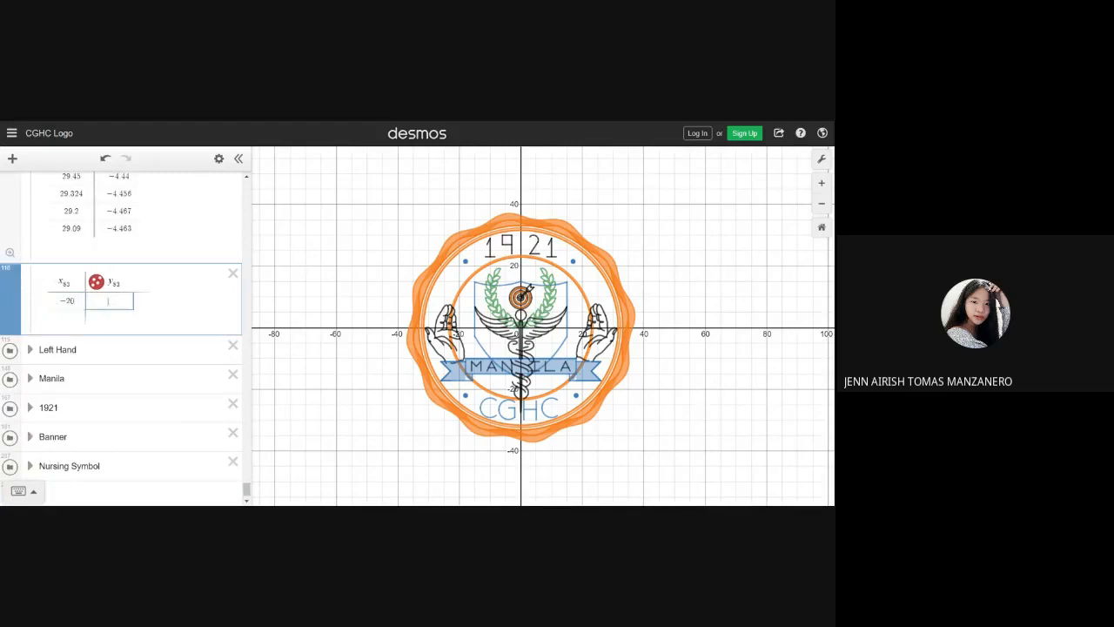
pyautogui.write('2')
# - Turn on connecting lines and free dragging for the new table, and move its point onto the right hand at about (23.4, 0.5)
pyautogui.click(95, 282)
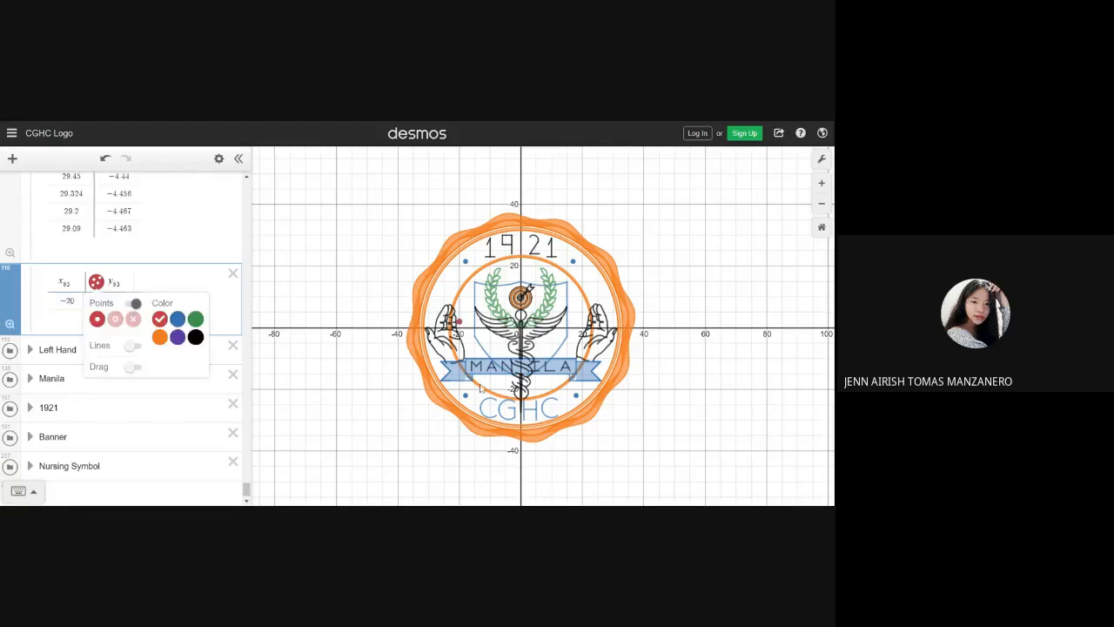
pyautogui.click(132, 345)
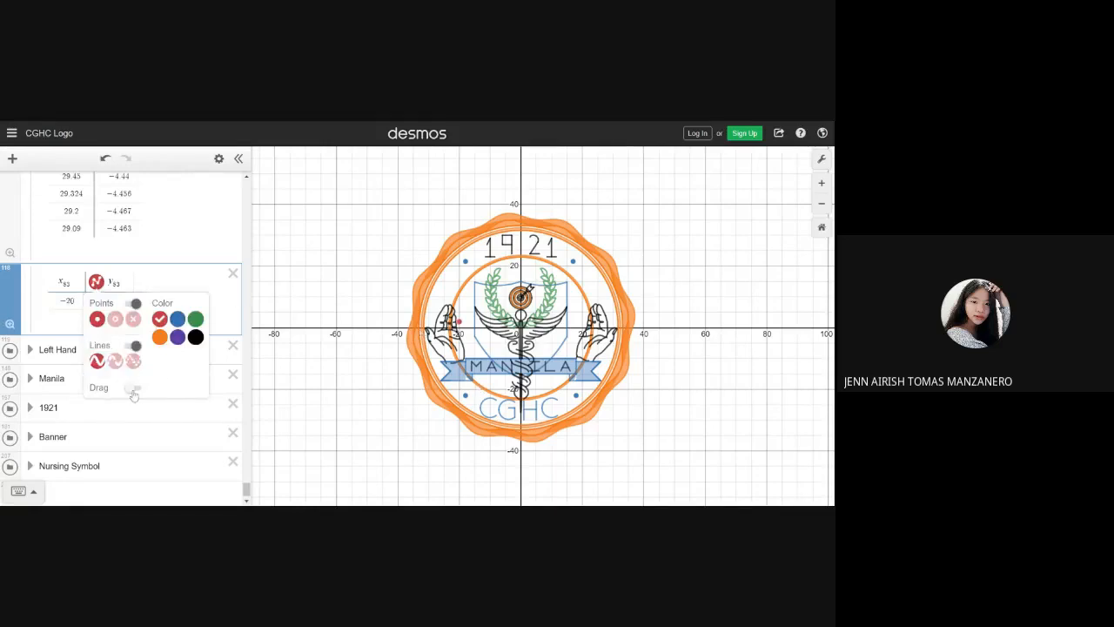
pyautogui.click(133, 388)
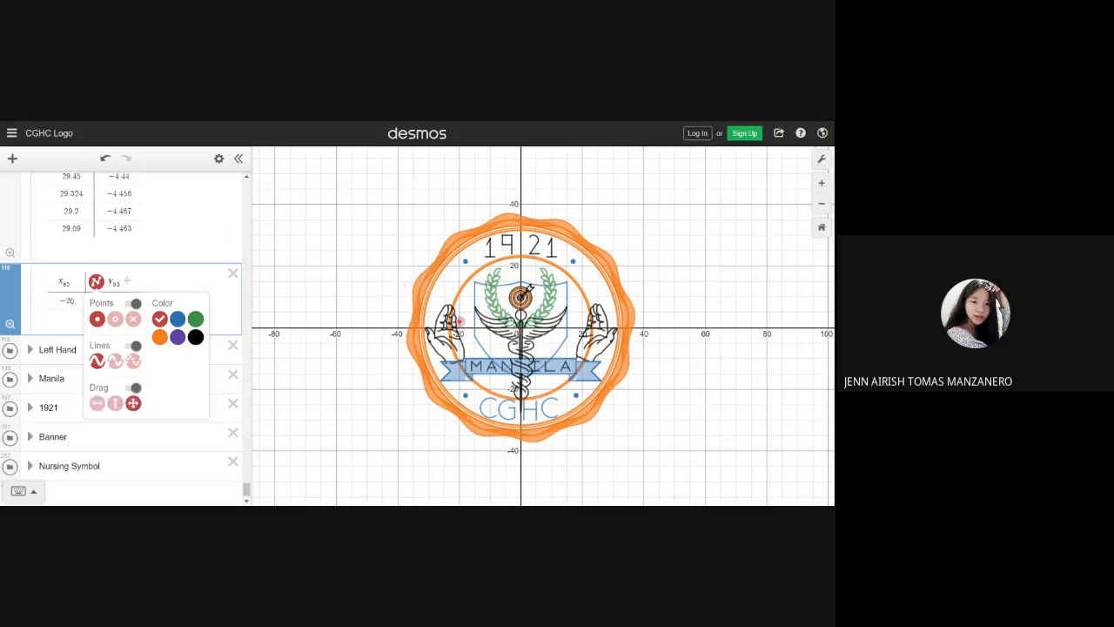
pyautogui.moveTo(459, 322); pyautogui.dragTo(593, 331)
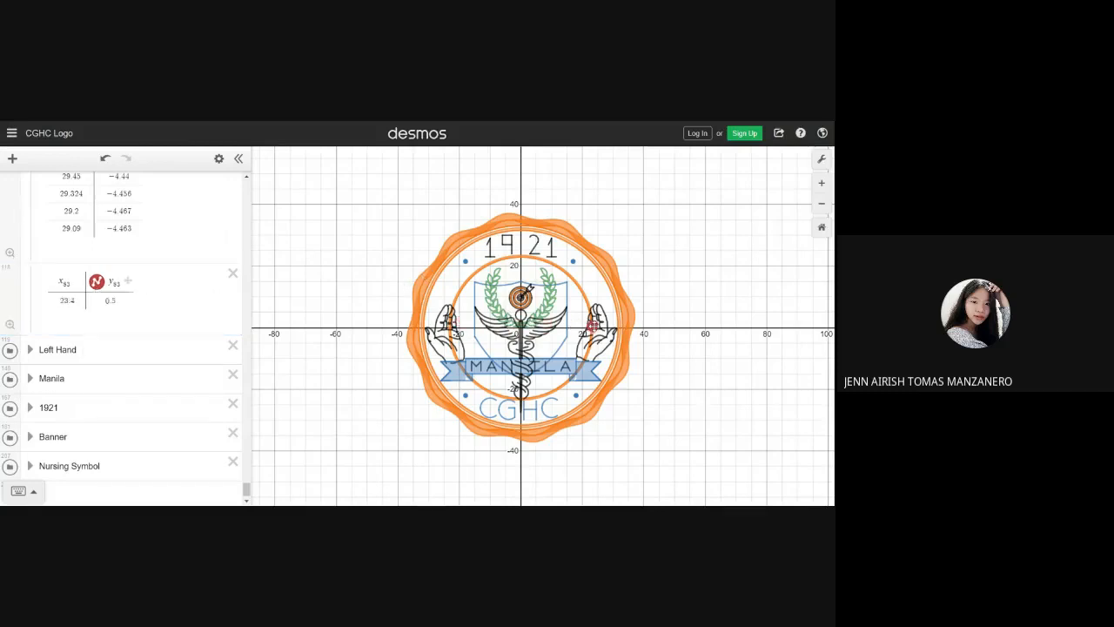
# - Zoom the graph in on the right hand and move the table's point to the finger line's lower end, at about (24.9, 2.4)
pyautogui.click(821, 184)
pyautogui.click(822, 186)
pyautogui.click(822, 186)
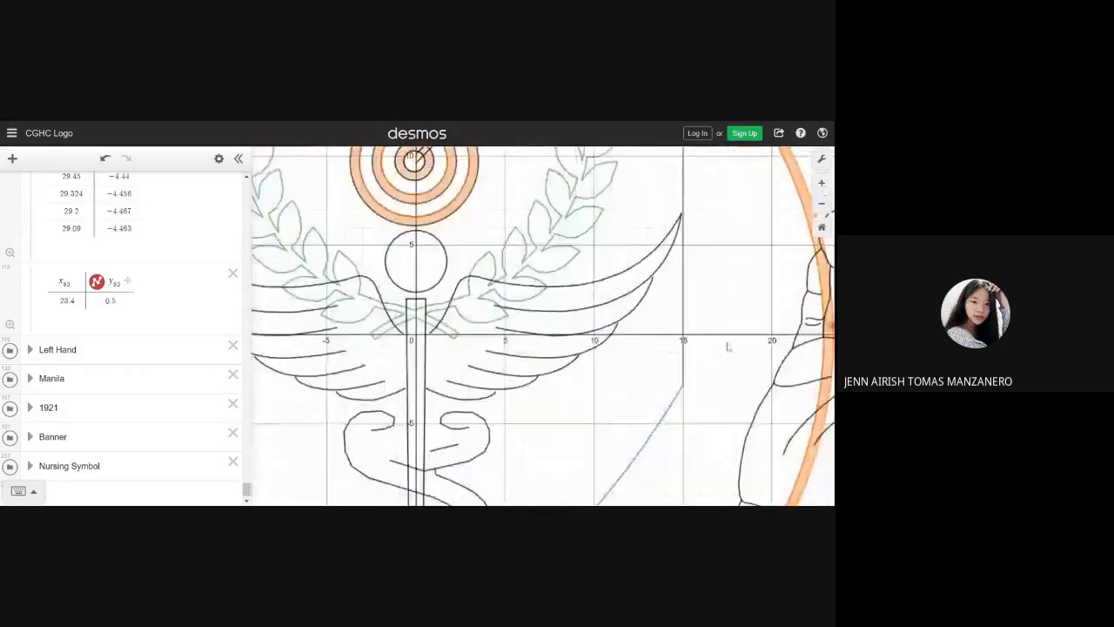
pyautogui.moveTo(726, 347); pyautogui.dragTo(380, 299)
pyautogui.click(584, 286)
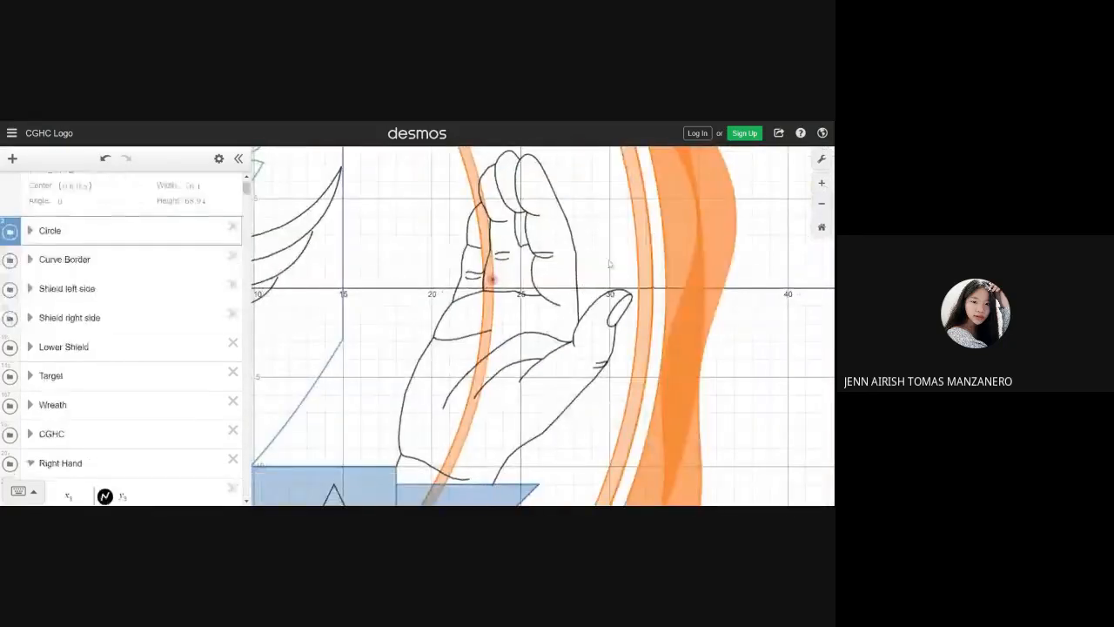
pyautogui.moveTo(609, 264); pyautogui.dragTo(521, 319)
pyautogui.click(822, 184)
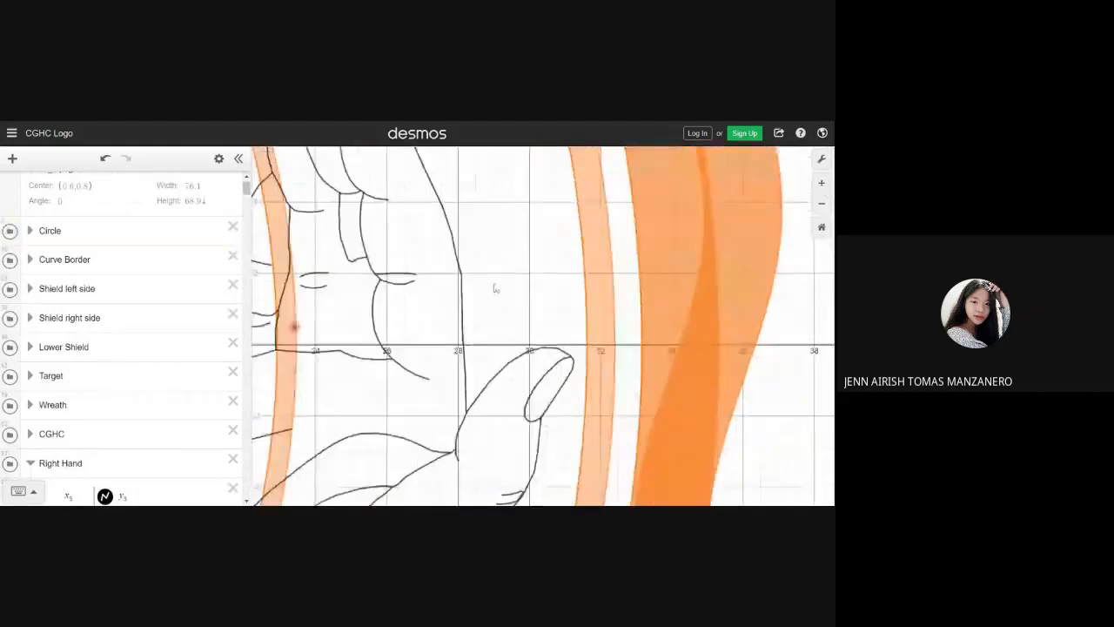
pyautogui.moveTo(495, 288); pyautogui.dragTo(534, 319)
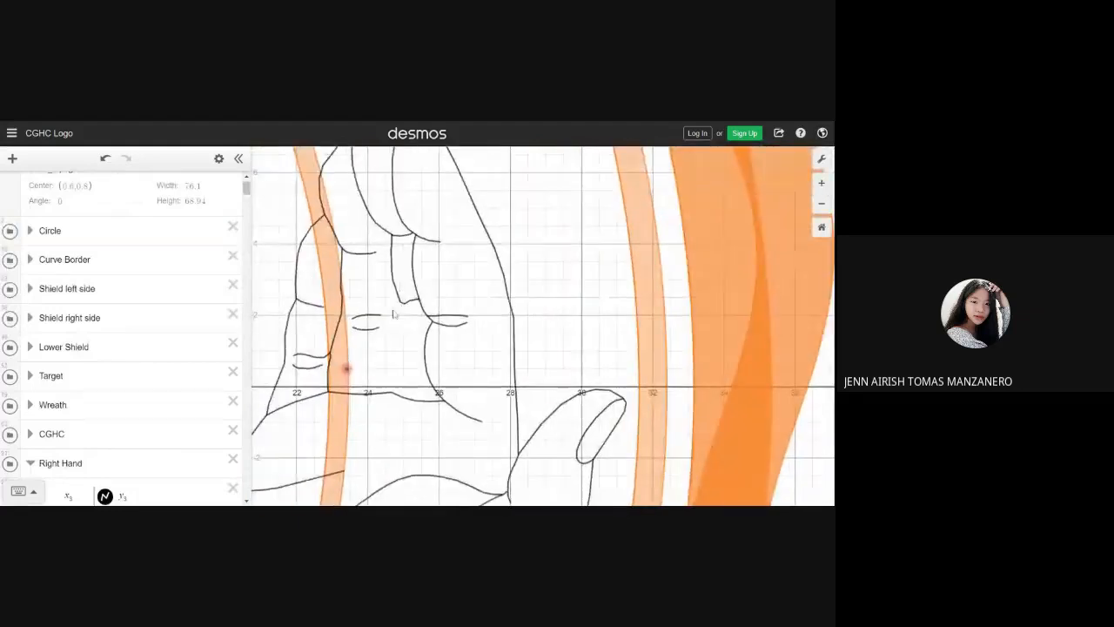
pyautogui.moveTo(347, 370); pyautogui.dragTo(399, 301)
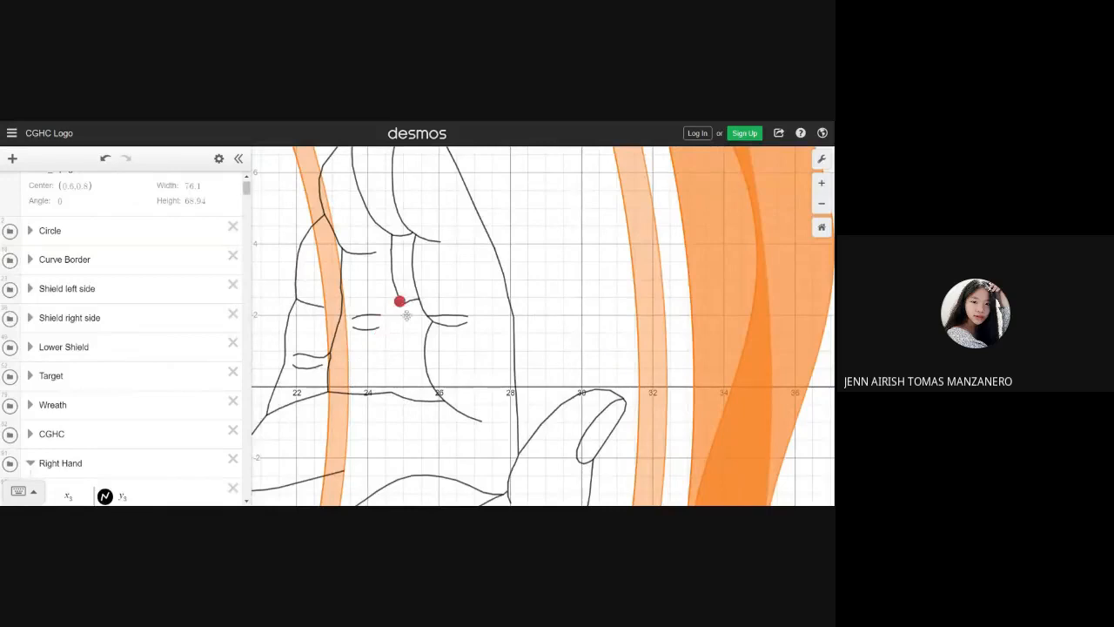
# - Enter (24, 2) as the table's second point and move it just below the first, to about (24.8, 1.9)
pyautogui.moveTo(246, 191); pyautogui.dragTo(249, 499)
pyautogui.click(68, 288)
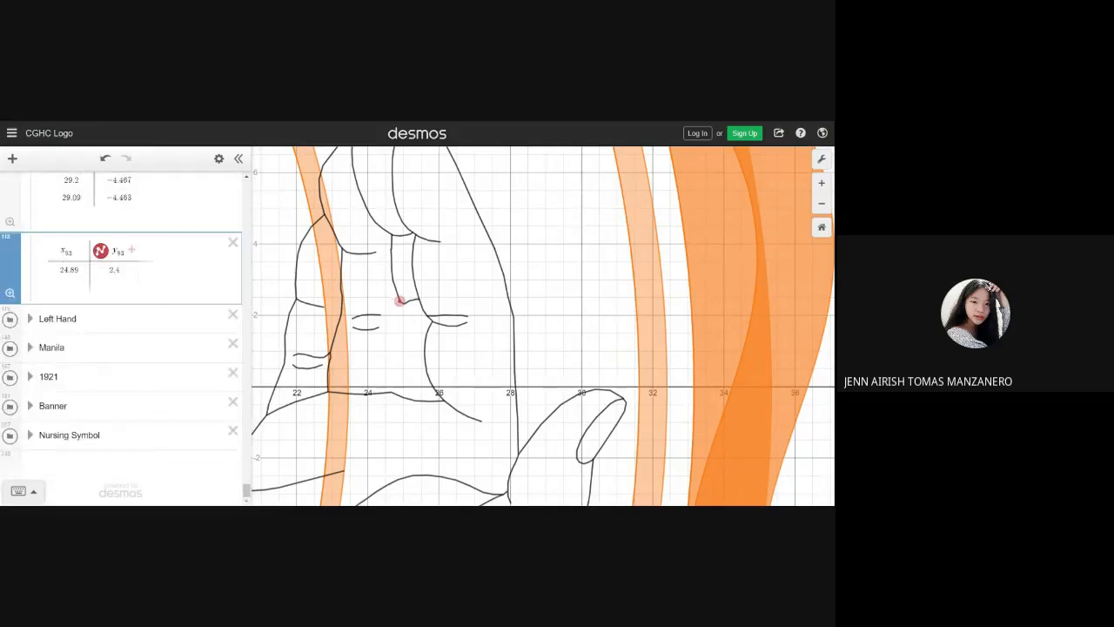
pyautogui.write('3')
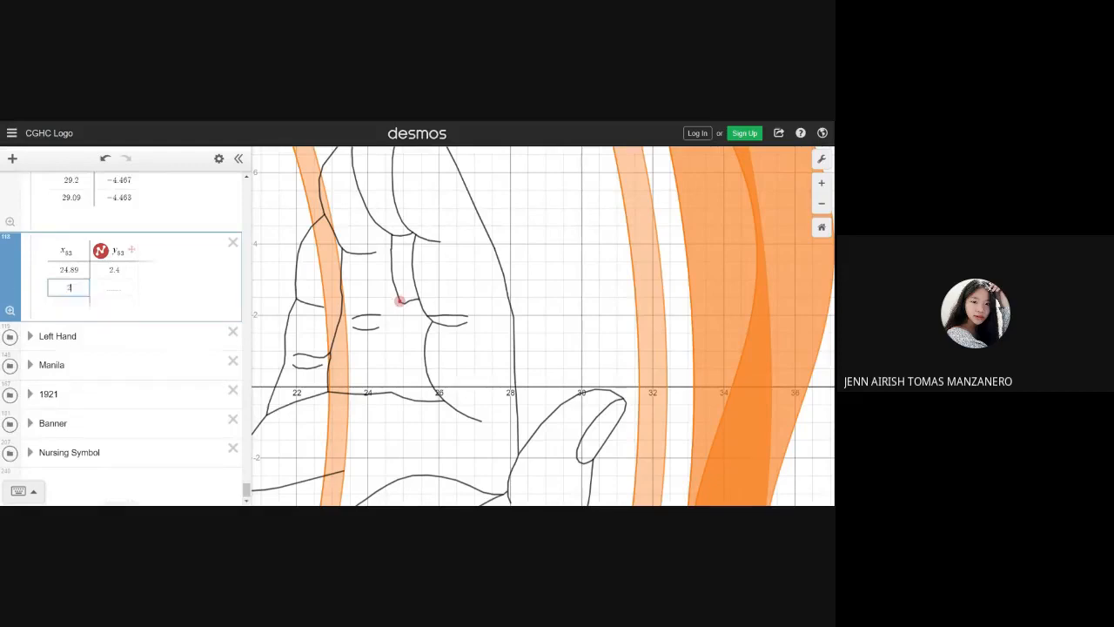
pyautogui.press('Tab')
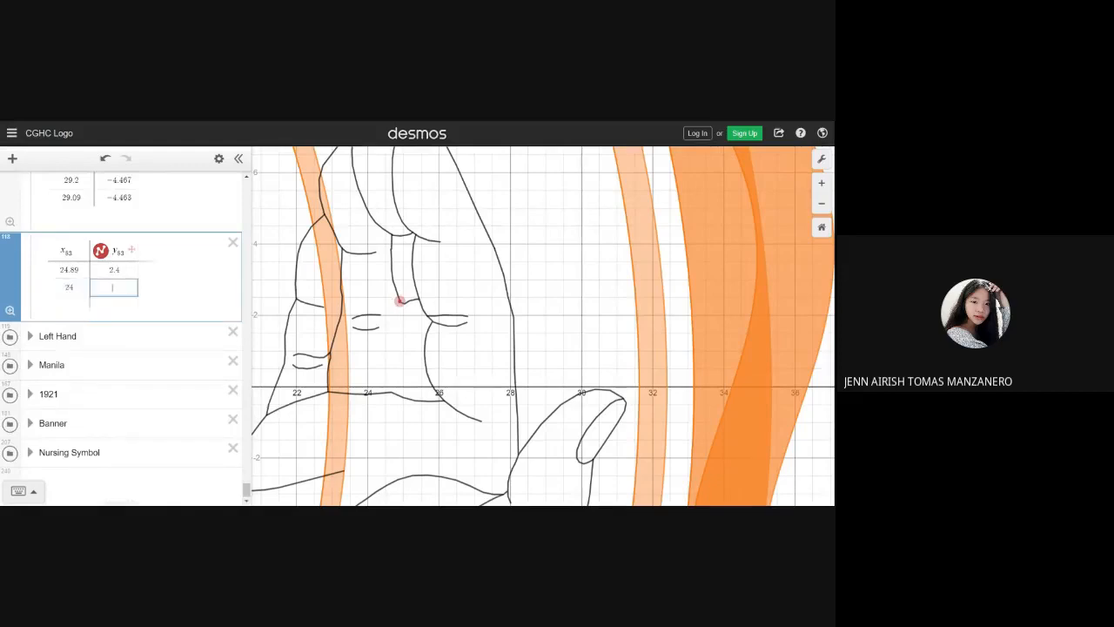
pyautogui.write('2')
pyautogui.moveTo(367, 314); pyautogui.dragTo(396, 319)
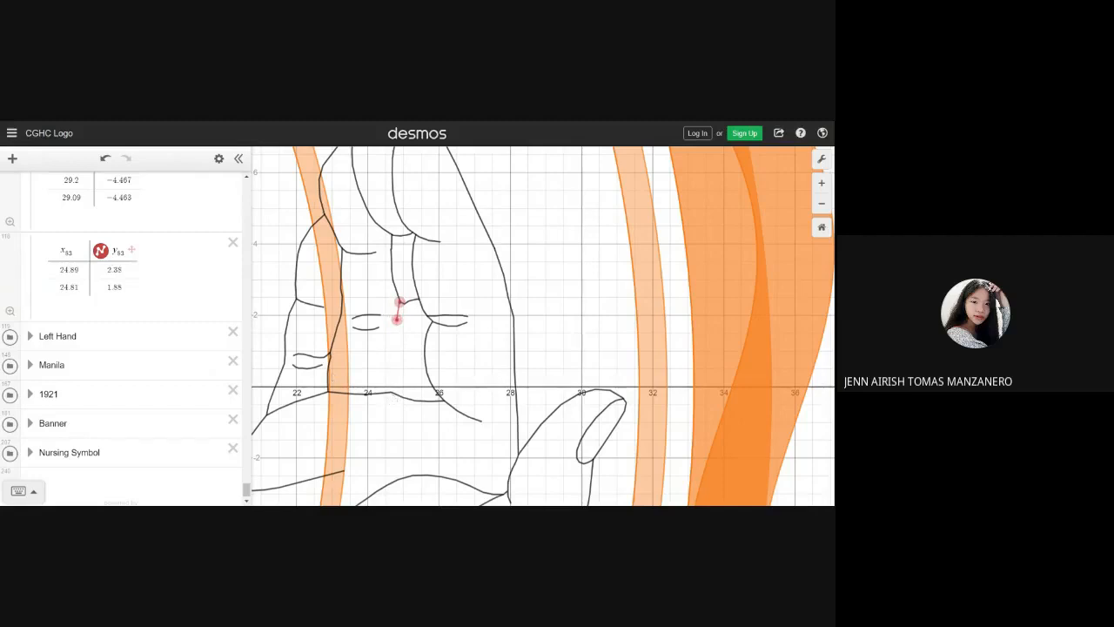
# - Add (24, 1) as a third connected point in the demonstration table
pyautogui.click(69, 305)
pyautogui.click(68, 304)
pyautogui.write('24')
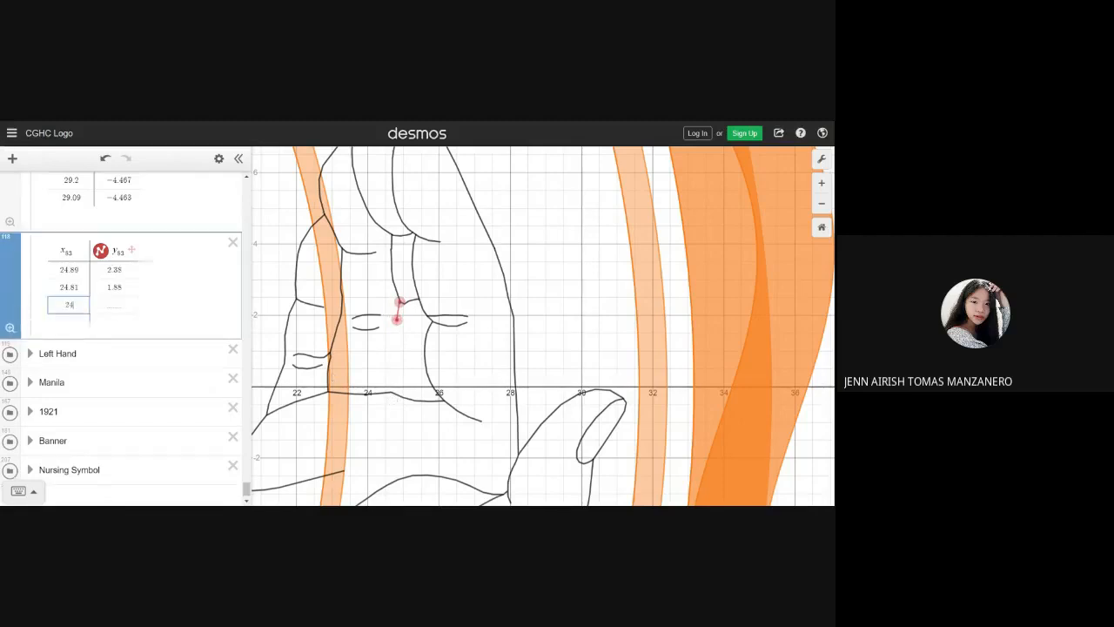
pyautogui.press('Tab')
pyautogui.write('1')
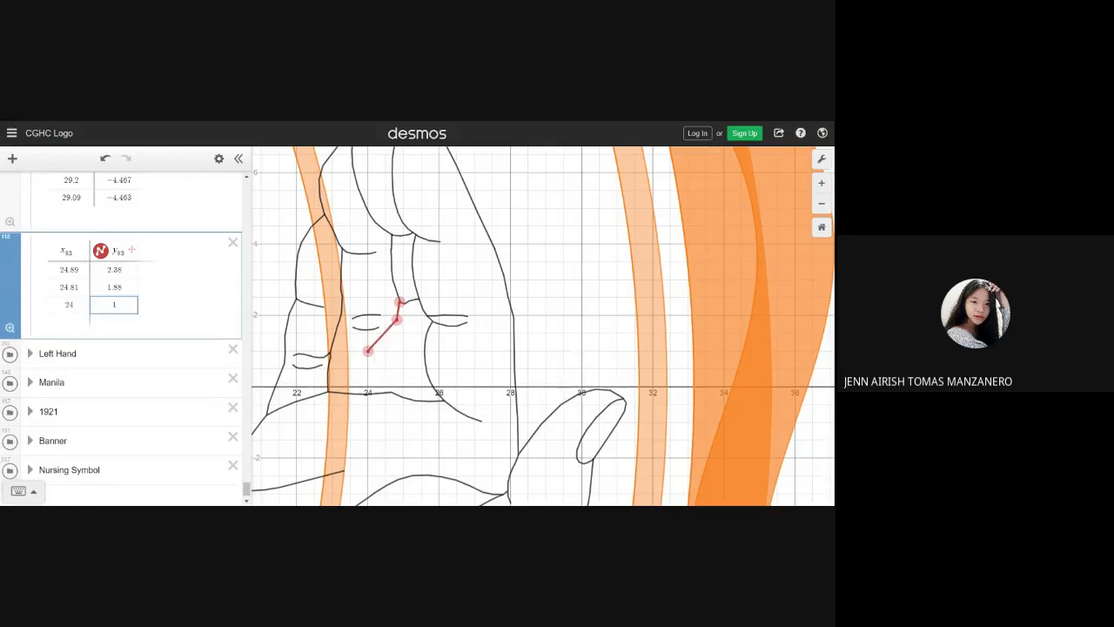
# - Move the table's third point to about (24.5, 1.2), and add (24, 1) as a fourth point moved to about (24.6, 0.6)
pyautogui.moveTo(398, 319); pyautogui.dragTo(390, 344)
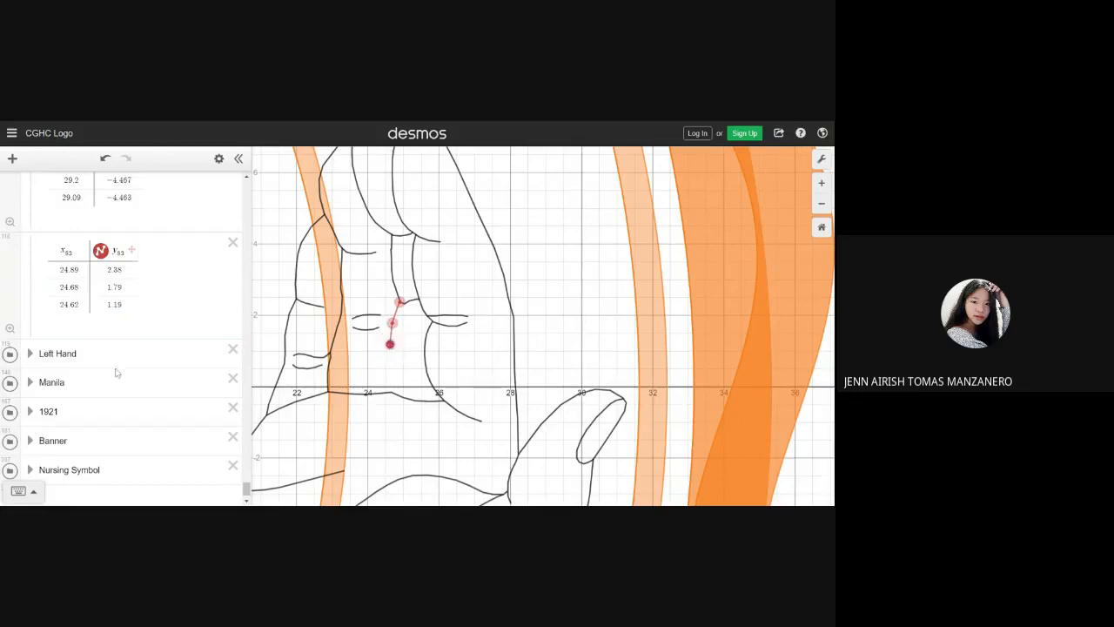
pyautogui.click(68, 322)
pyautogui.write('24')
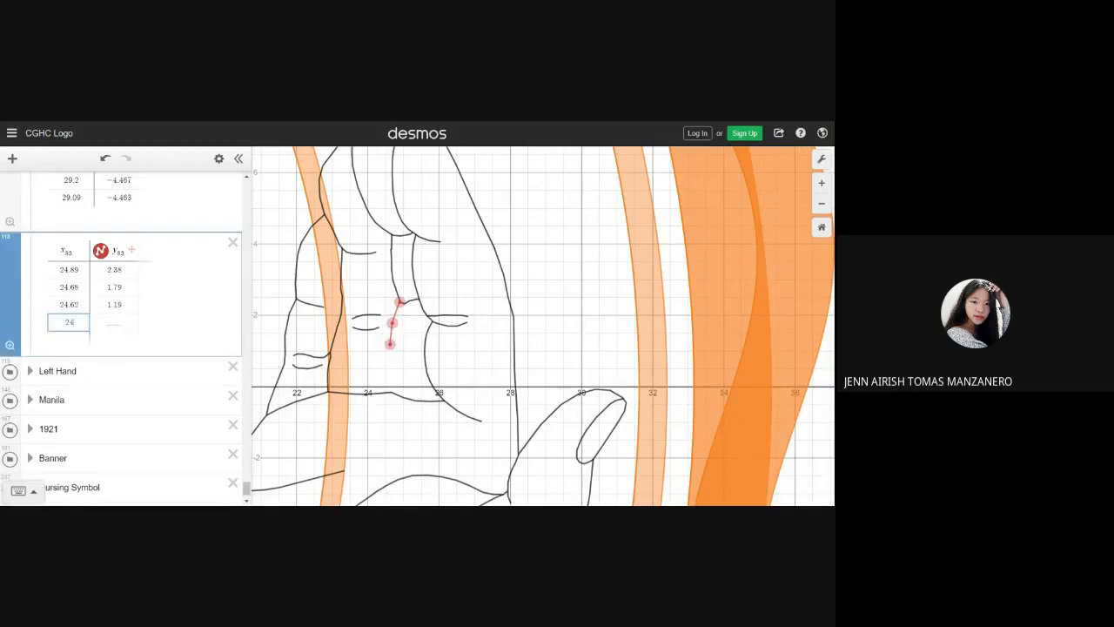
pyautogui.click(114, 322)
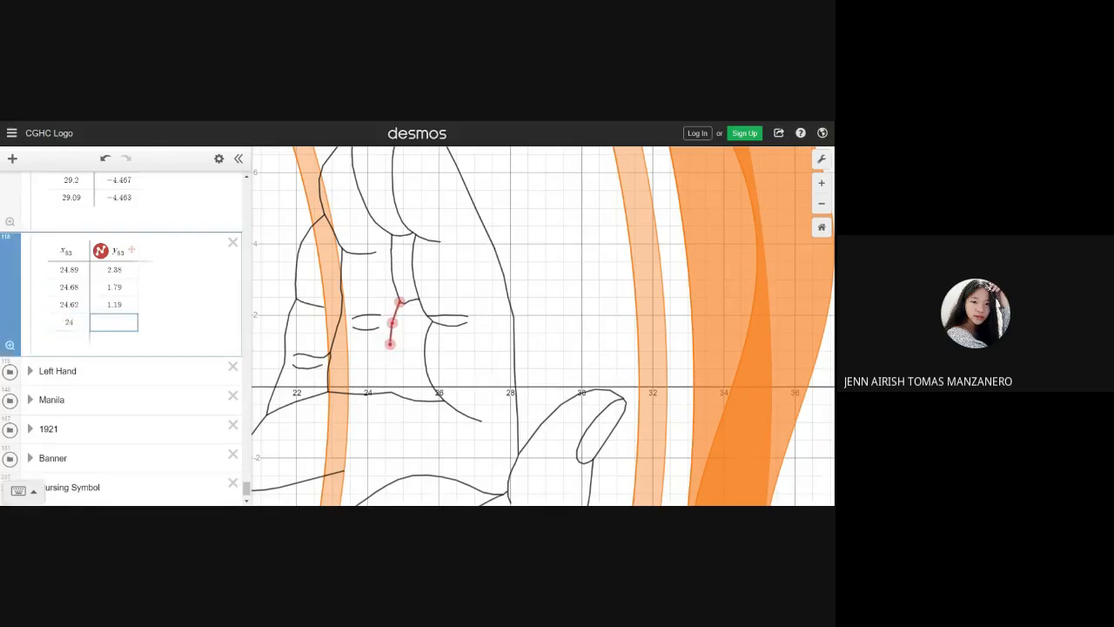
pyautogui.write('1')
pyautogui.moveTo(367, 350); pyautogui.dragTo(387, 366)
# - Enter (24, 0) as the table's fifth point and move it below the fourth, to about (24.6, 0.2)
pyautogui.click(67, 339)
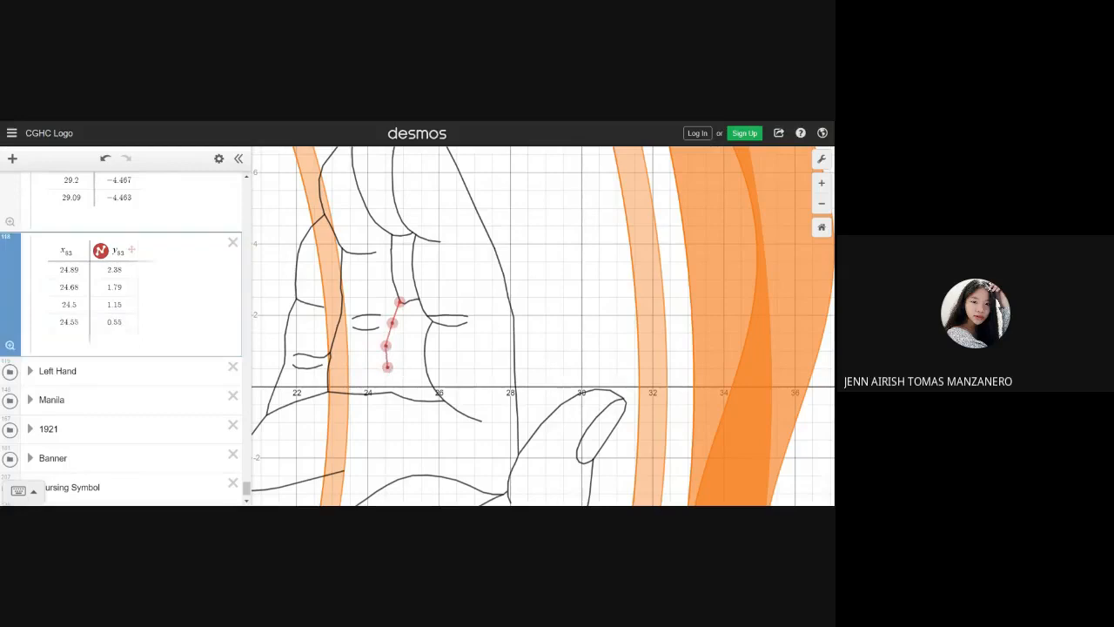
pyautogui.write('2')
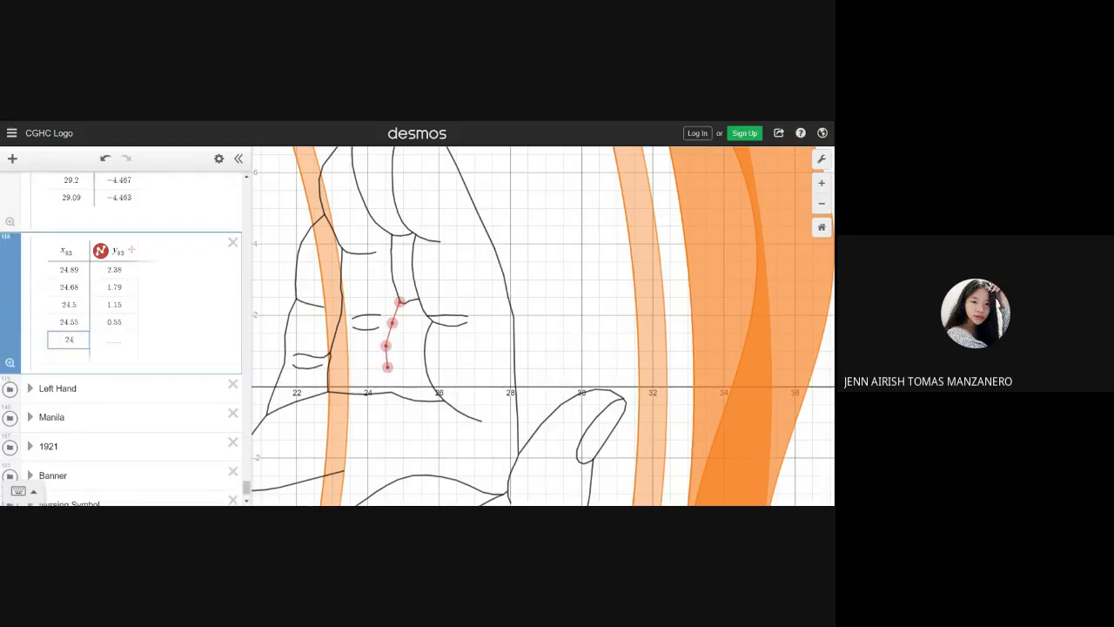
pyautogui.write('4')
pyautogui.press('Tab')
pyautogui.write('0')
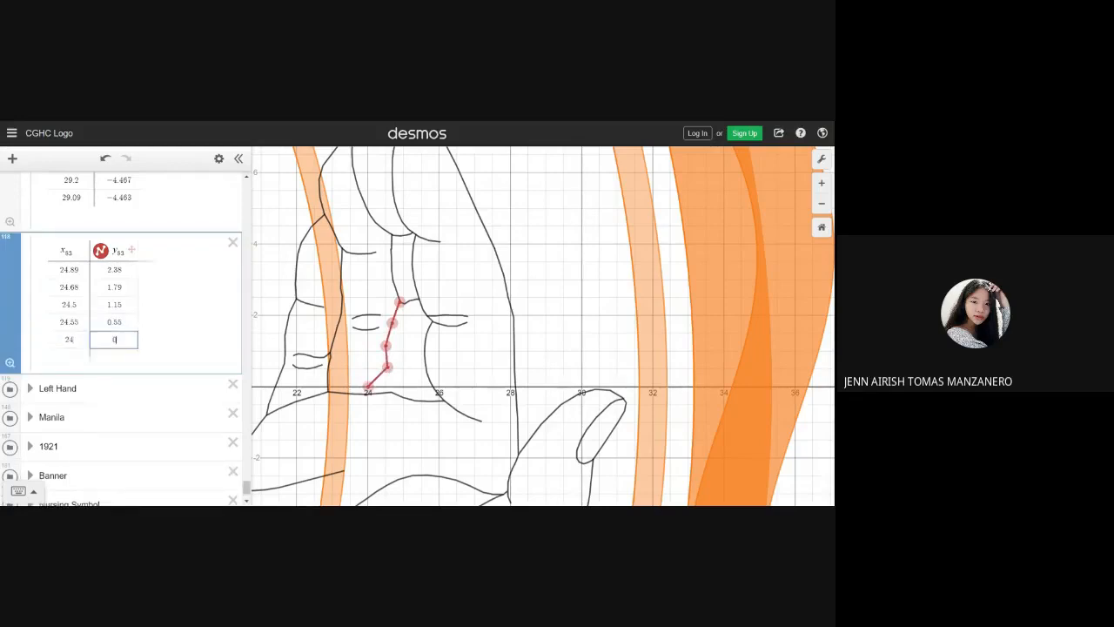
pyautogui.moveTo(368, 386); pyautogui.dragTo(389, 381)
# - Add (24, 0) as the sixth point, move it to about (24.6, -0.2), and bend the lower points into a curve
pyautogui.click(68, 357)
pyautogui.click(68, 357)
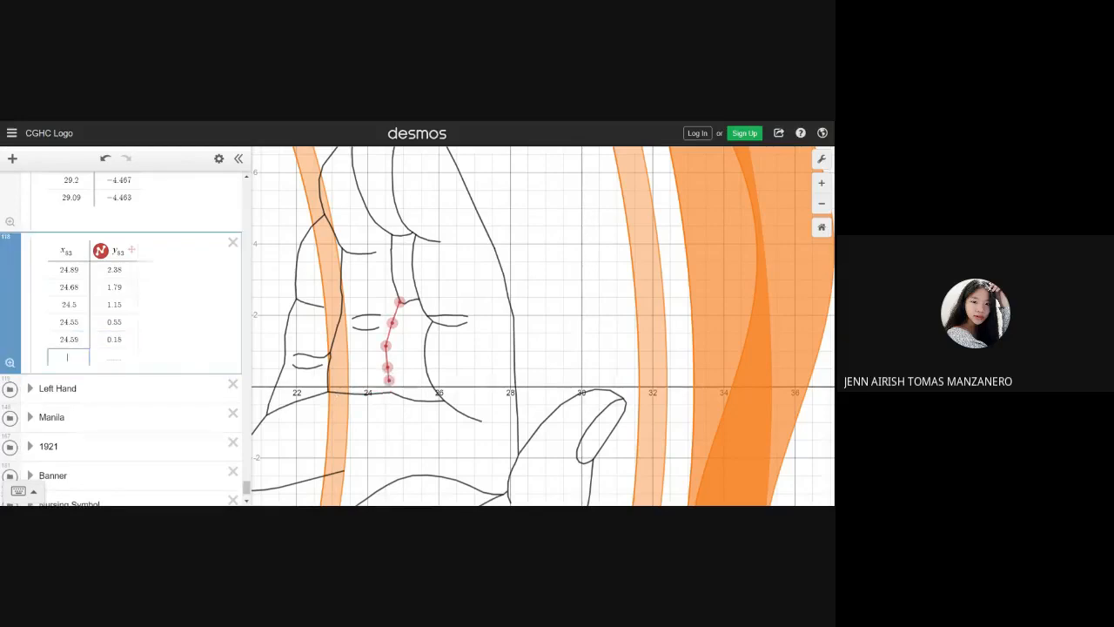
pyautogui.write('24')
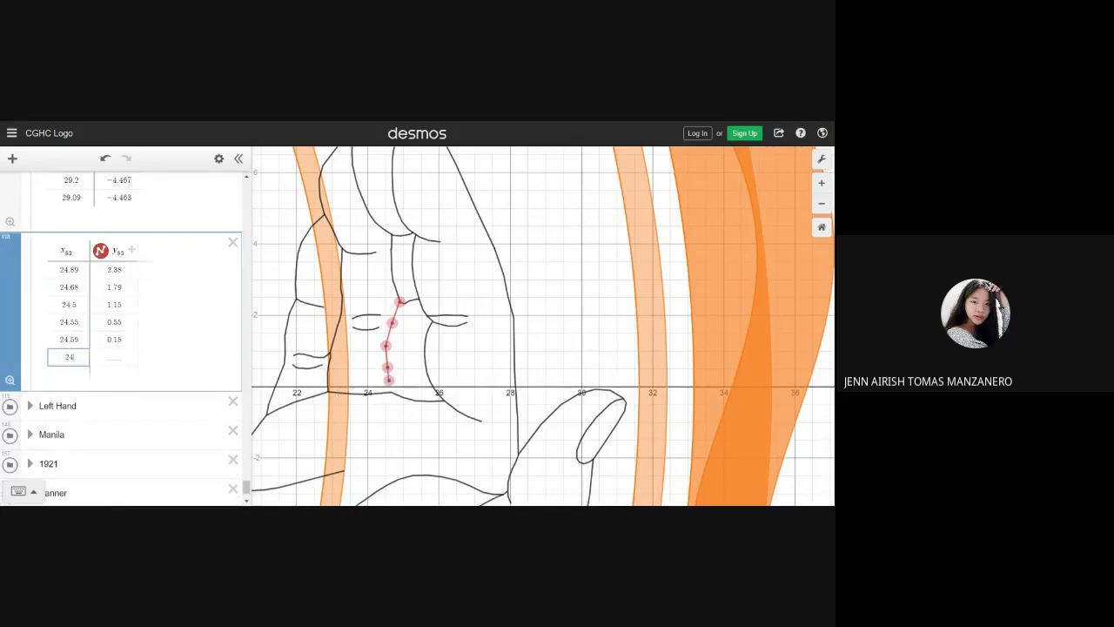
pyautogui.click(114, 357)
pyautogui.write('0')
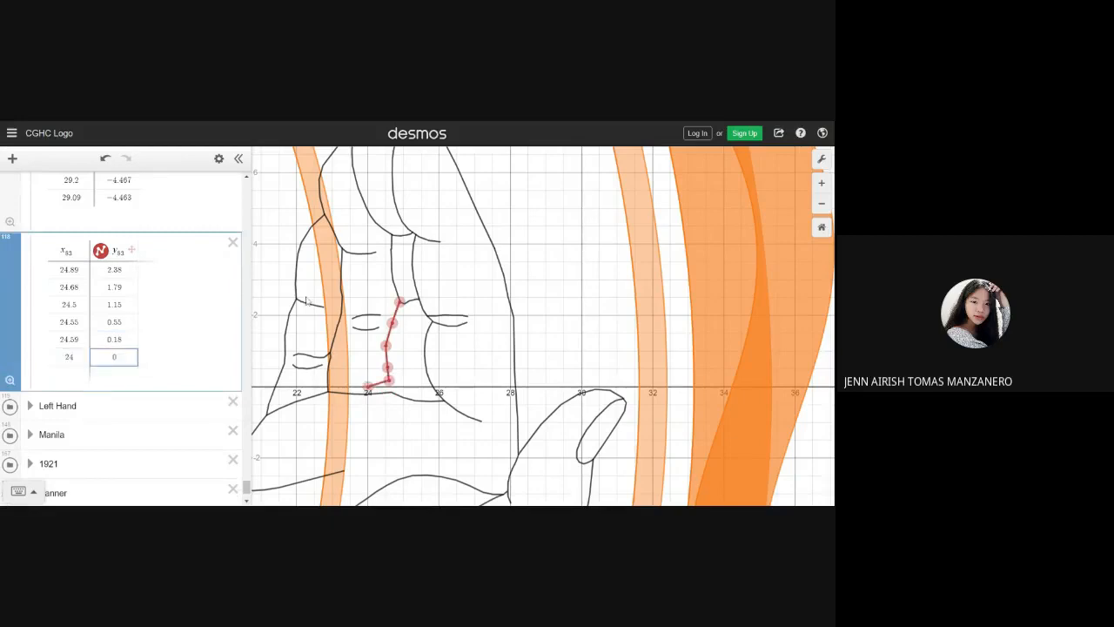
pyautogui.moveTo(386, 347); pyautogui.dragTo(386, 390)
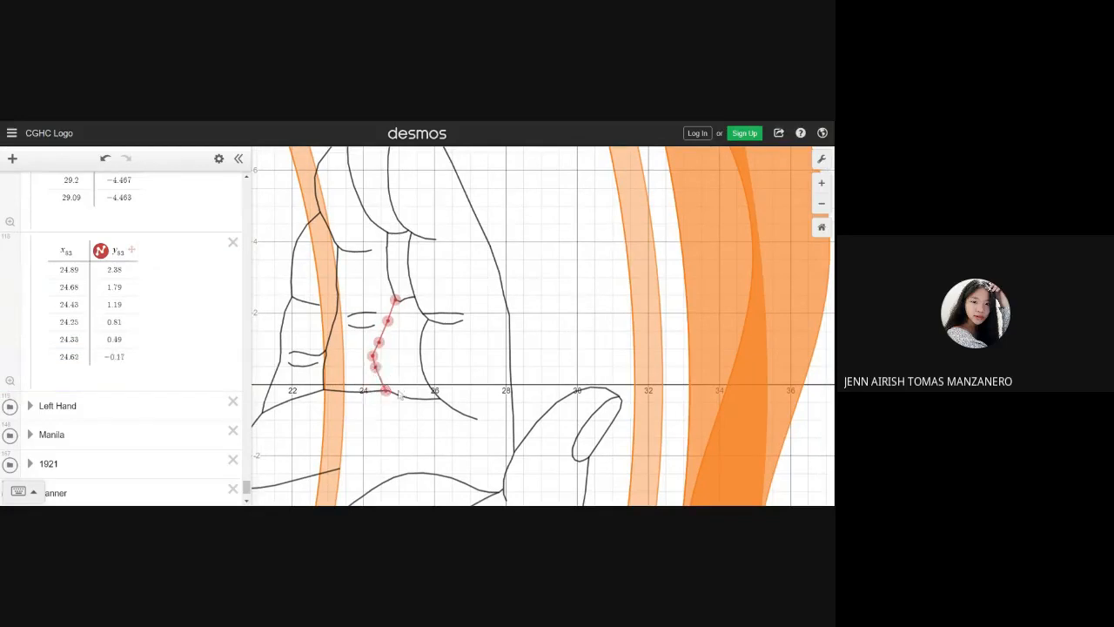
# - Zoom in on the new finger line and move its sixth point onto the palm line at about (24.66, -0.13)
pyautogui.click(821, 183)
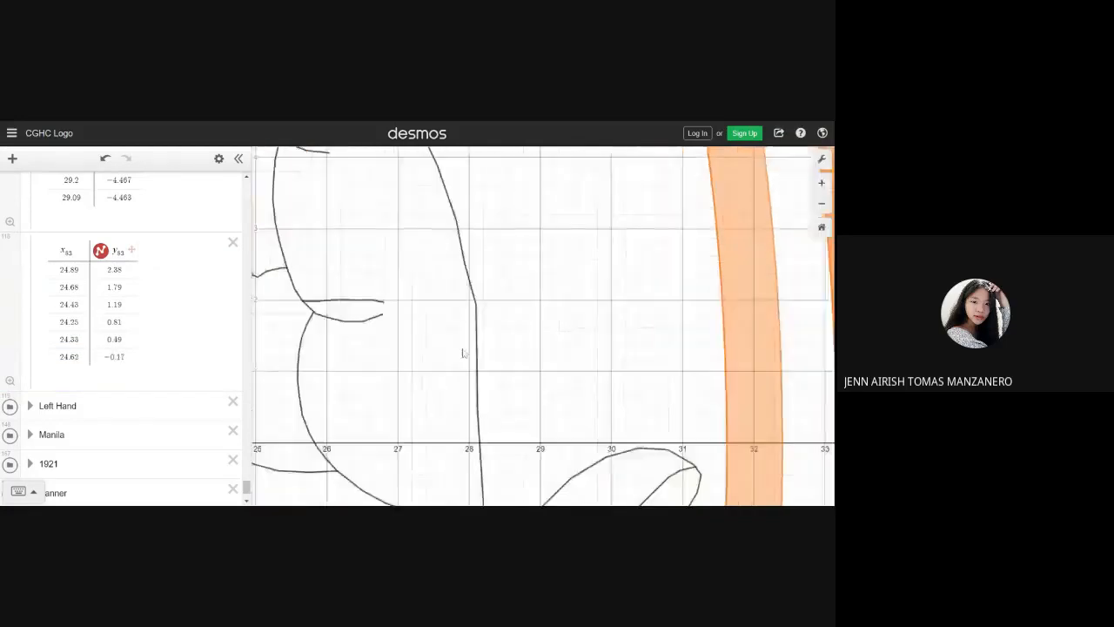
pyautogui.moveTo(434, 359); pyautogui.dragTo(622, 270)
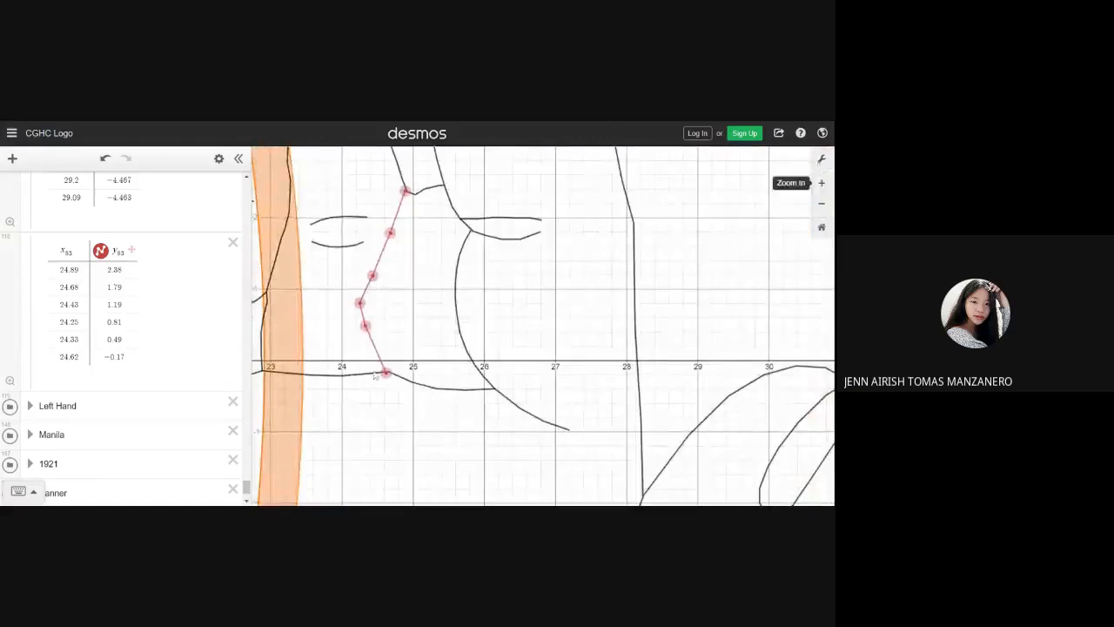
pyautogui.click(821, 183)
pyautogui.click(822, 203)
pyautogui.click(820, 183)
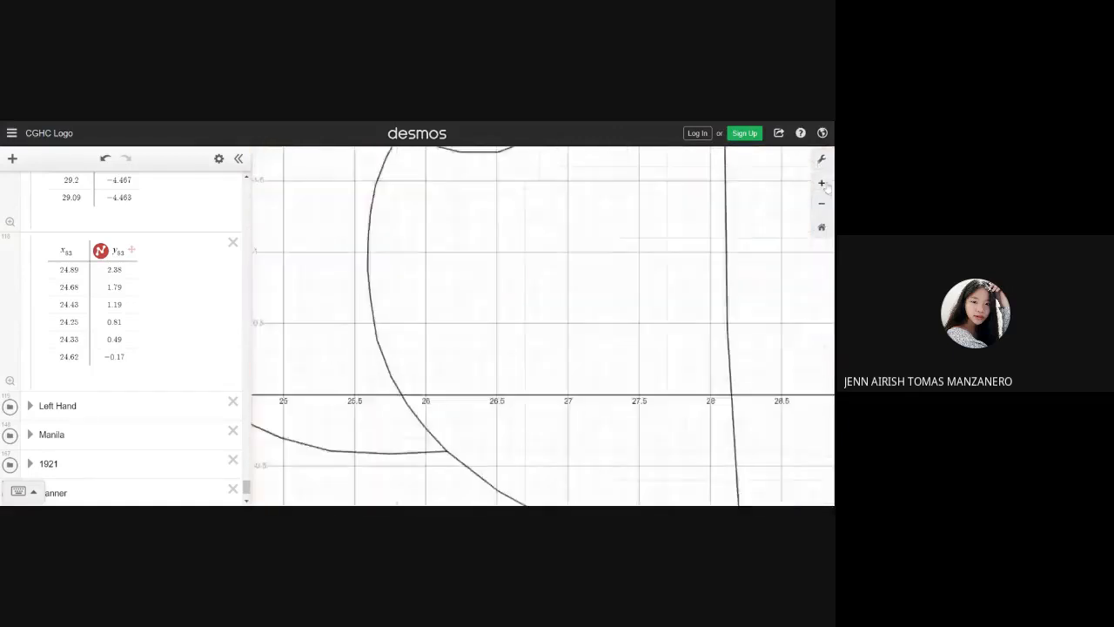
pyautogui.click(821, 206)
pyautogui.moveTo(386, 373); pyautogui.dragTo(388, 370)
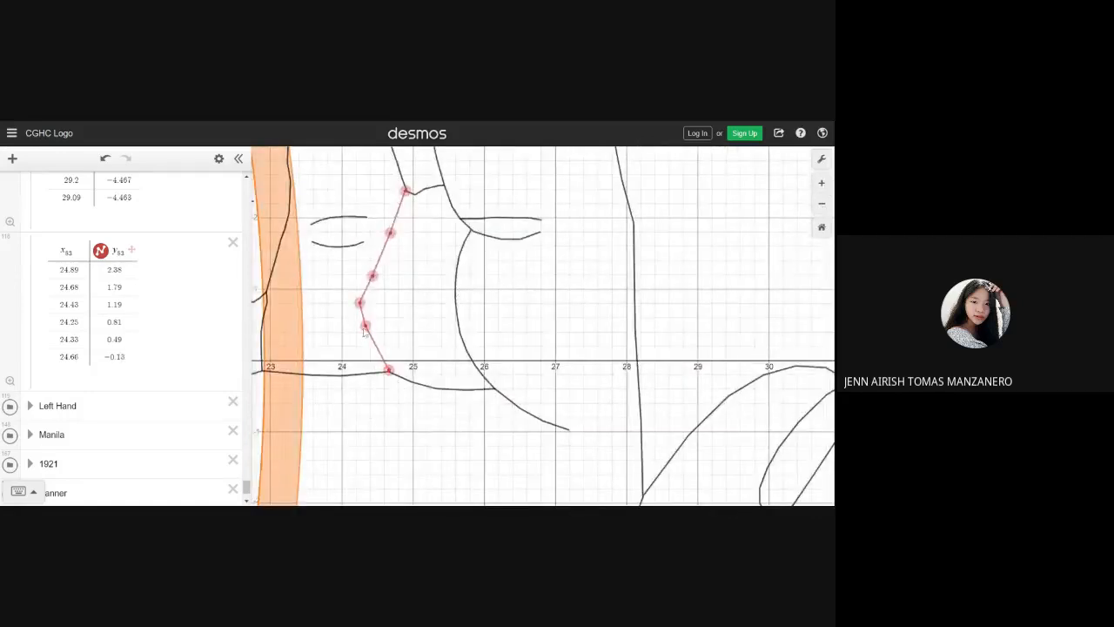
# - Respace the second to sixth points into a smoother, shorter curve ending at about (24.64, 0.49)
pyautogui.moveTo(365, 327)
pyautogui.mouseDown()
pyautogui.moveTo(380, 345)
pyautogui.moveTo(372, 326)
pyautogui.mouseUp()
pyautogui.moveTo(389, 370); pyautogui.dragTo(378, 342)
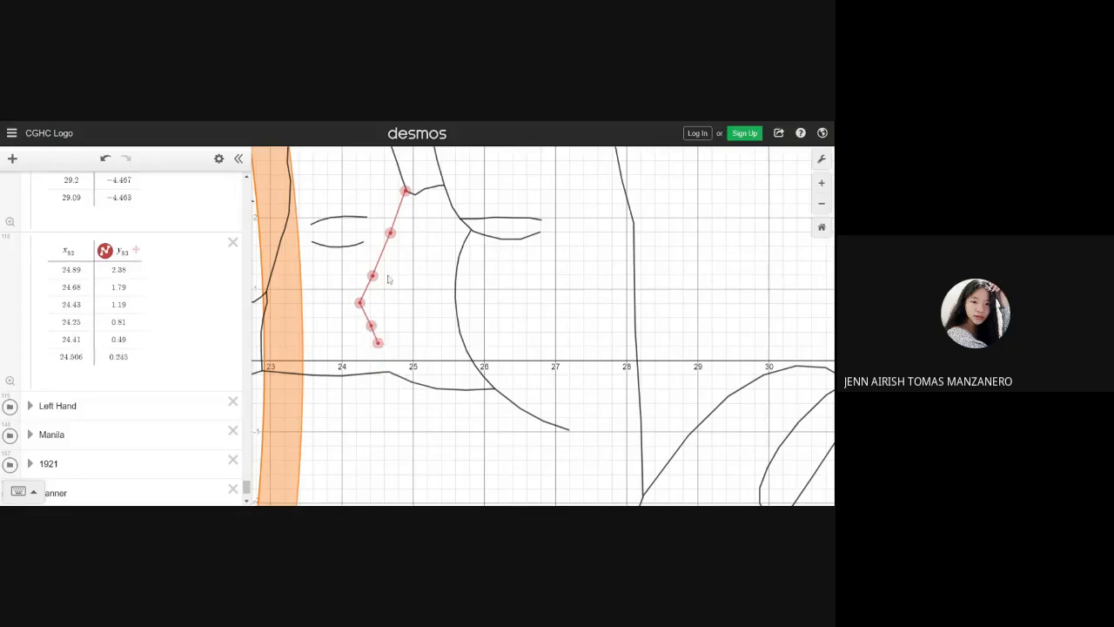
pyautogui.moveTo(390, 232); pyautogui.dragTo(390, 217)
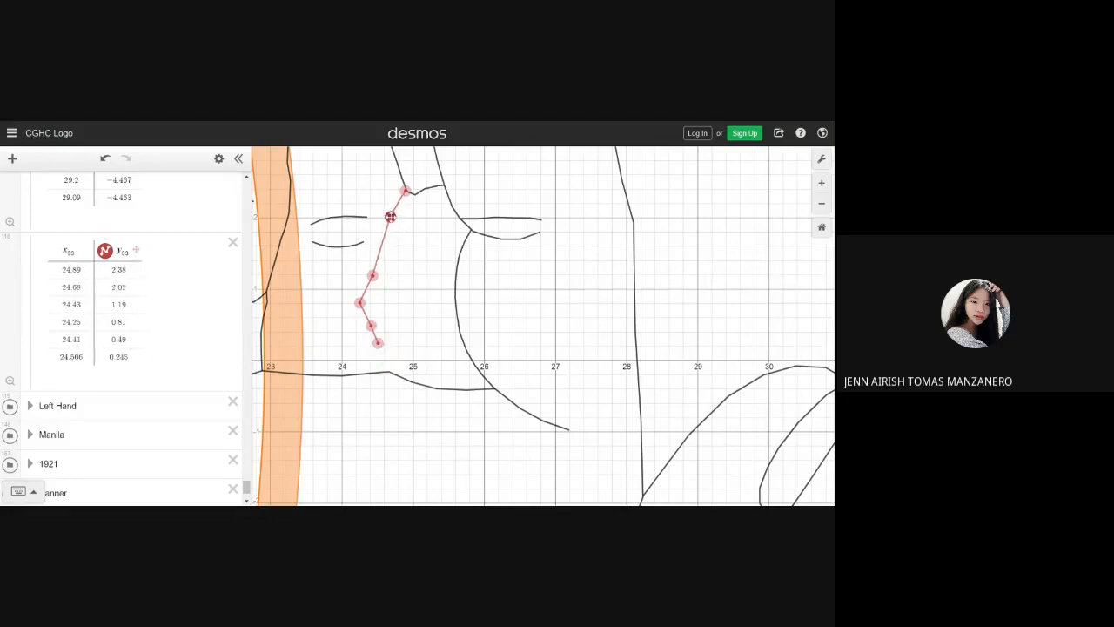
pyautogui.moveTo(371, 275); pyautogui.dragTo(386, 245)
pyautogui.moveTo(360, 302); pyautogui.dragTo(387, 274)
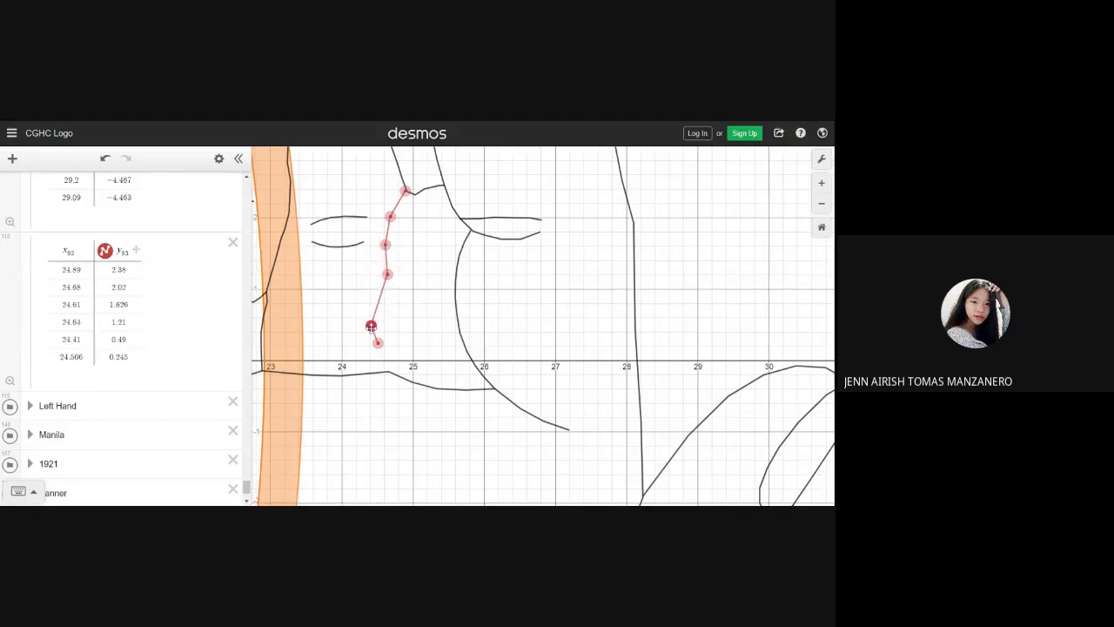
pyautogui.moveTo(370, 325)
pyautogui.mouseDown()
pyautogui.moveTo(398, 308)
pyautogui.moveTo(387, 302)
pyautogui.moveTo(380, 341)
pyautogui.moveTo(387, 325)
pyautogui.mouseUp()
pyautogui.moveTo(387, 287); pyautogui.dragTo(378, 300)
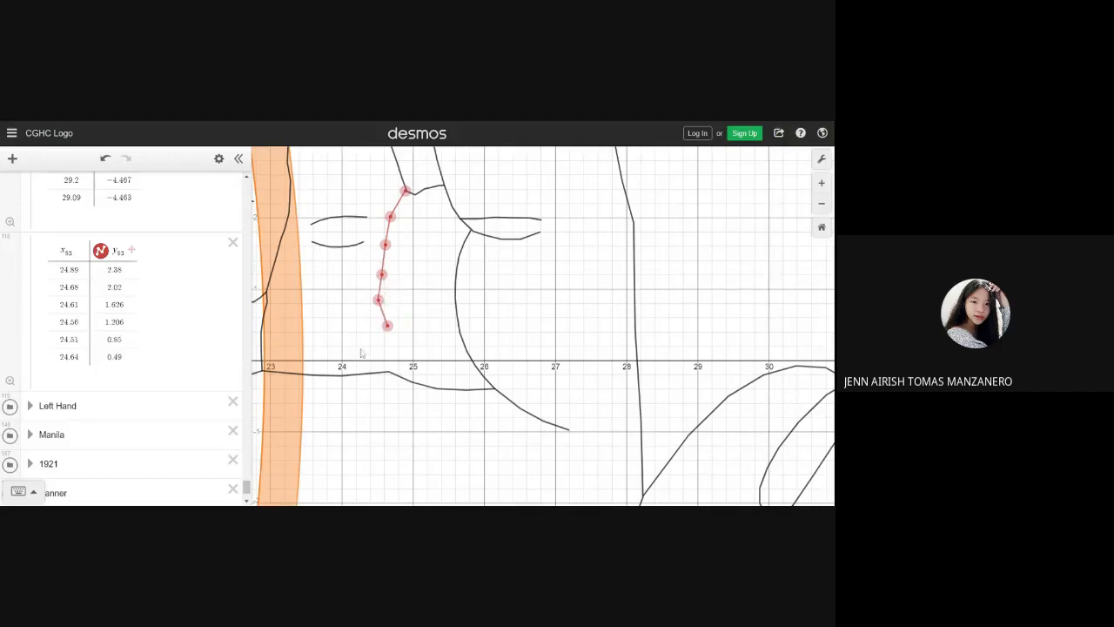
# - Add (24, 0) as the seventh point and move it to about (24.56, 0.18), with the sixth at about (24.51, 0.47)
pyautogui.click(68, 374)
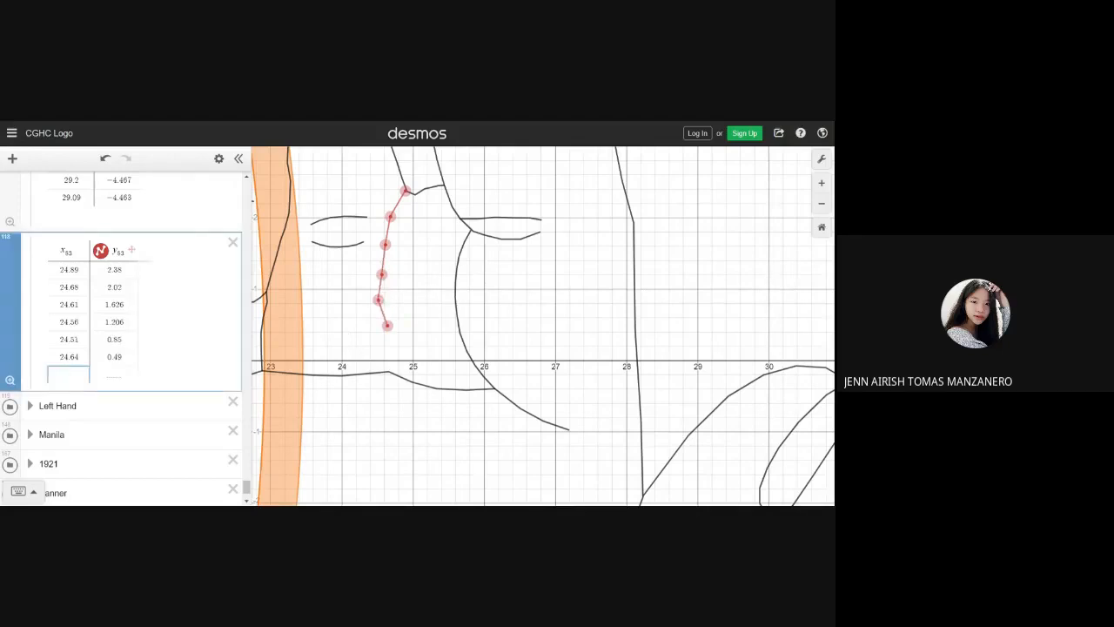
pyautogui.write('04')
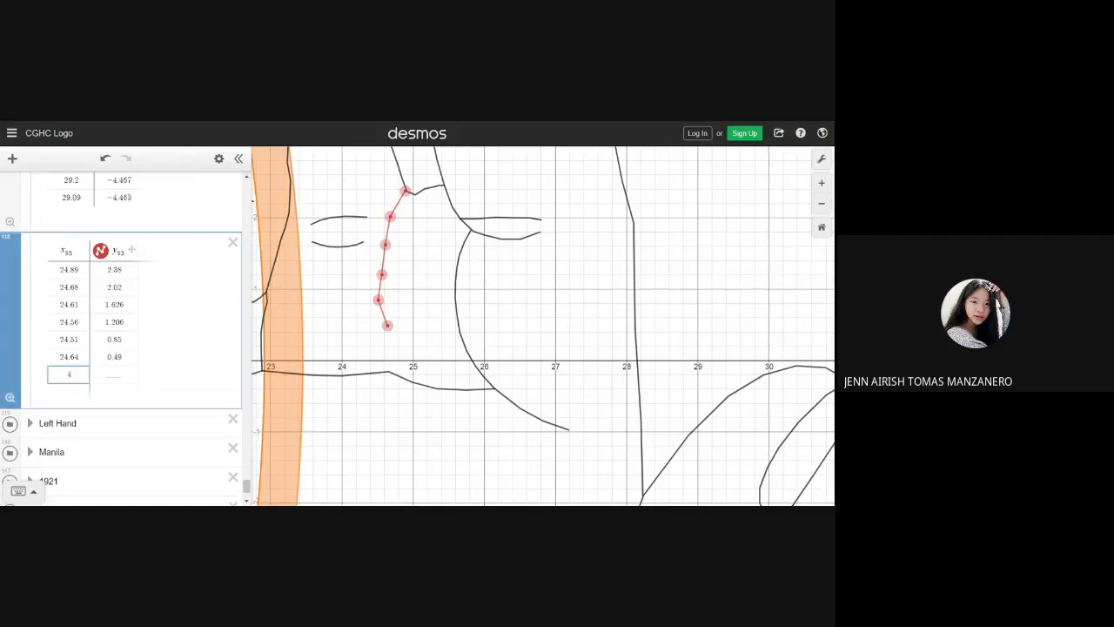
pyautogui.click(114, 375)
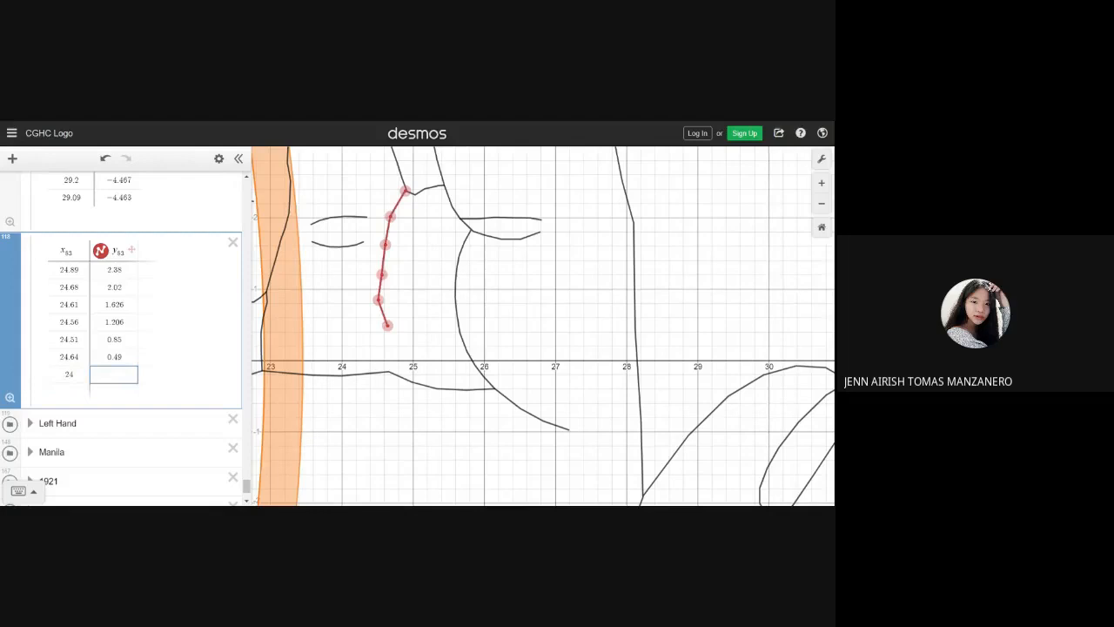
pyautogui.write('0')
pyautogui.moveTo(342, 359); pyautogui.dragTo(381, 347)
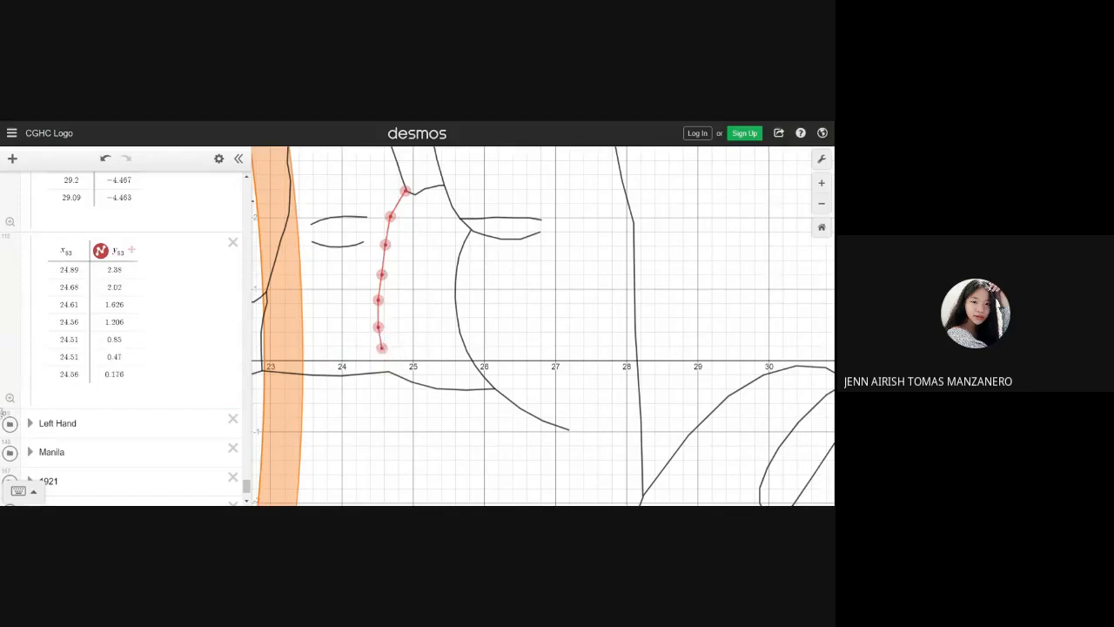
# - Add (24, 0) as the eighth point, move it onto the palm line at about (24.64, -0.15), and smooth the curve's upper points
pyautogui.click(68, 392)
pyautogui.write('2')
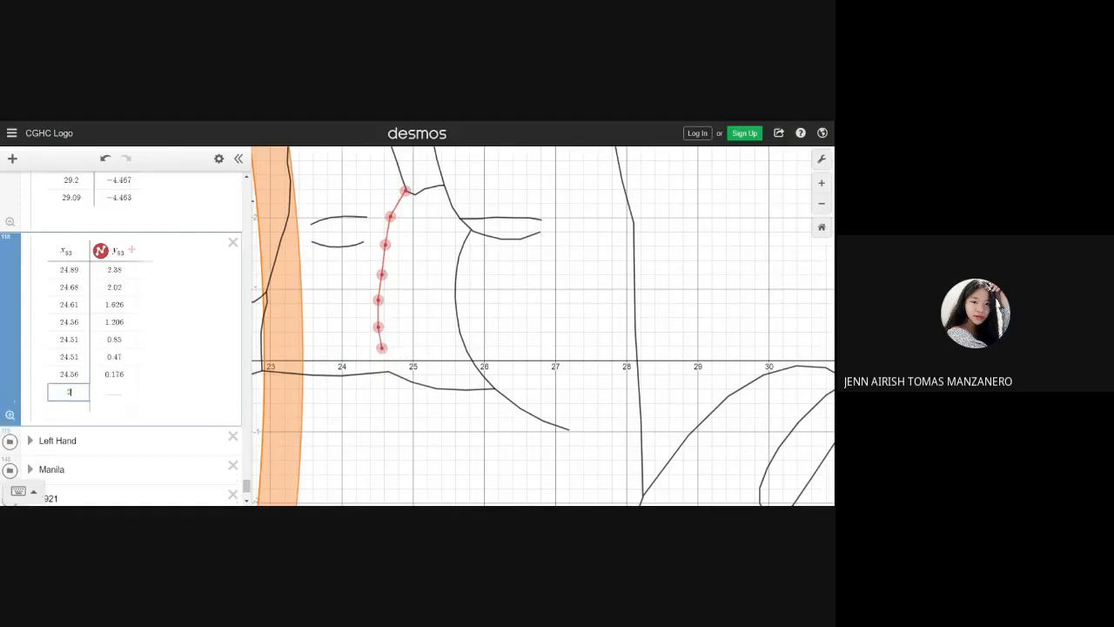
pyautogui.write('4')
pyautogui.press('Tab')
pyautogui.write('0')
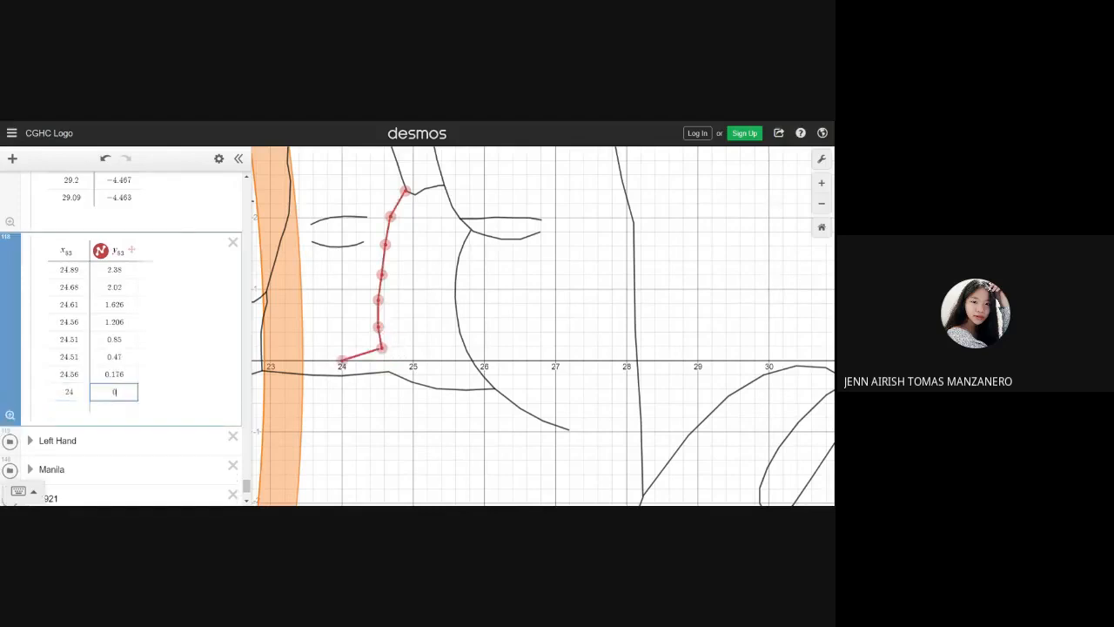
pyautogui.moveTo(342, 364); pyautogui.dragTo(387, 370)
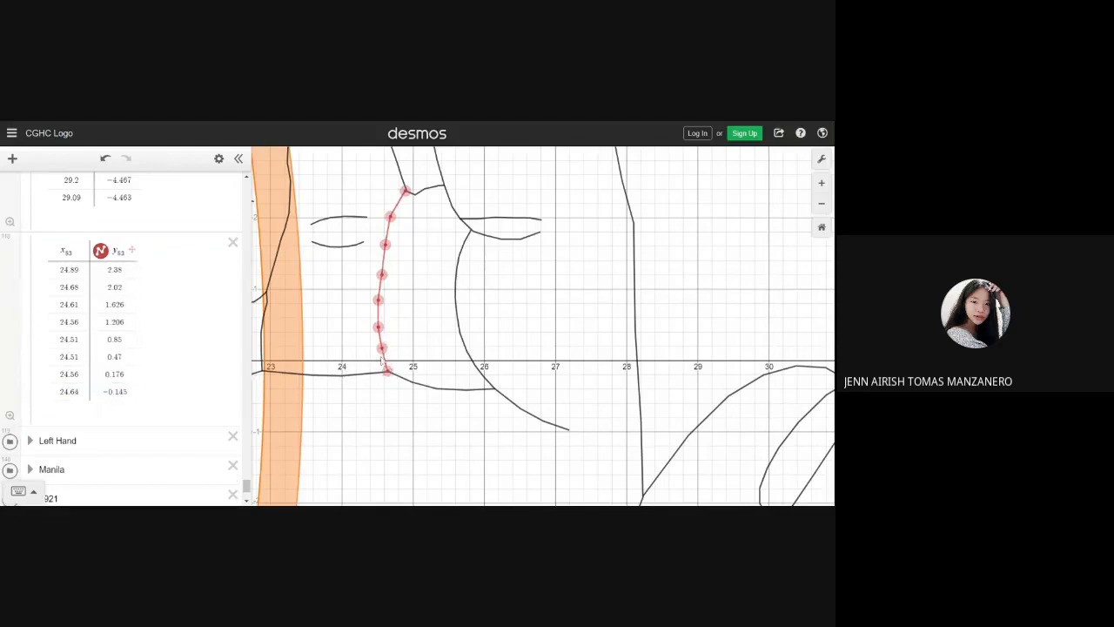
pyautogui.moveTo(378, 299); pyautogui.dragTo(389, 212)
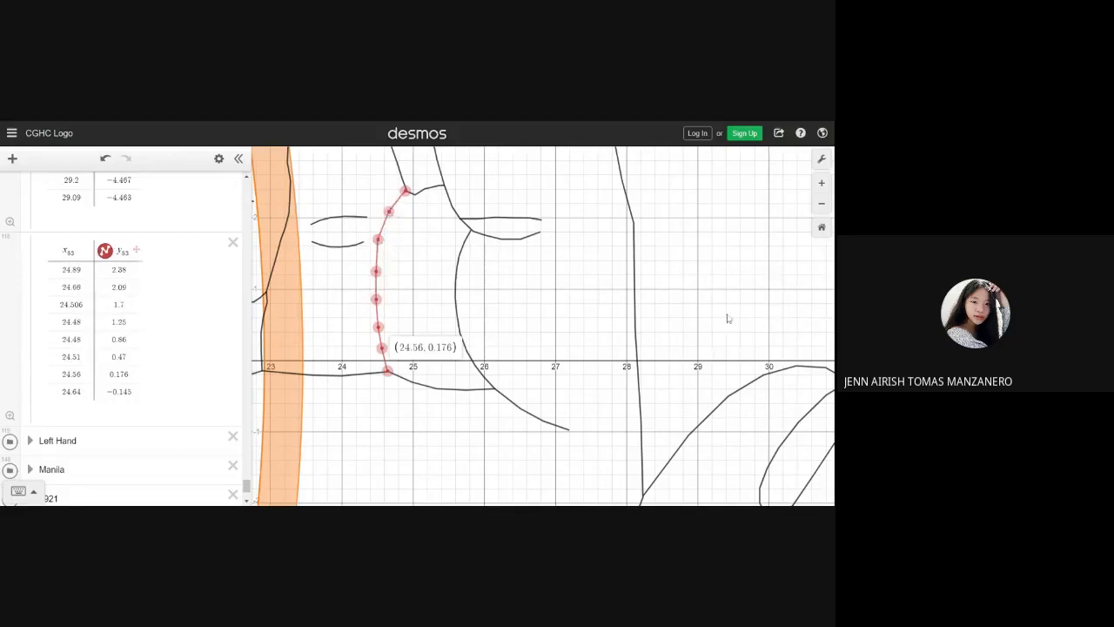
# - Hide the new table's points and colour its connecting line black to match the hand's outline
pyautogui.click(820, 204)
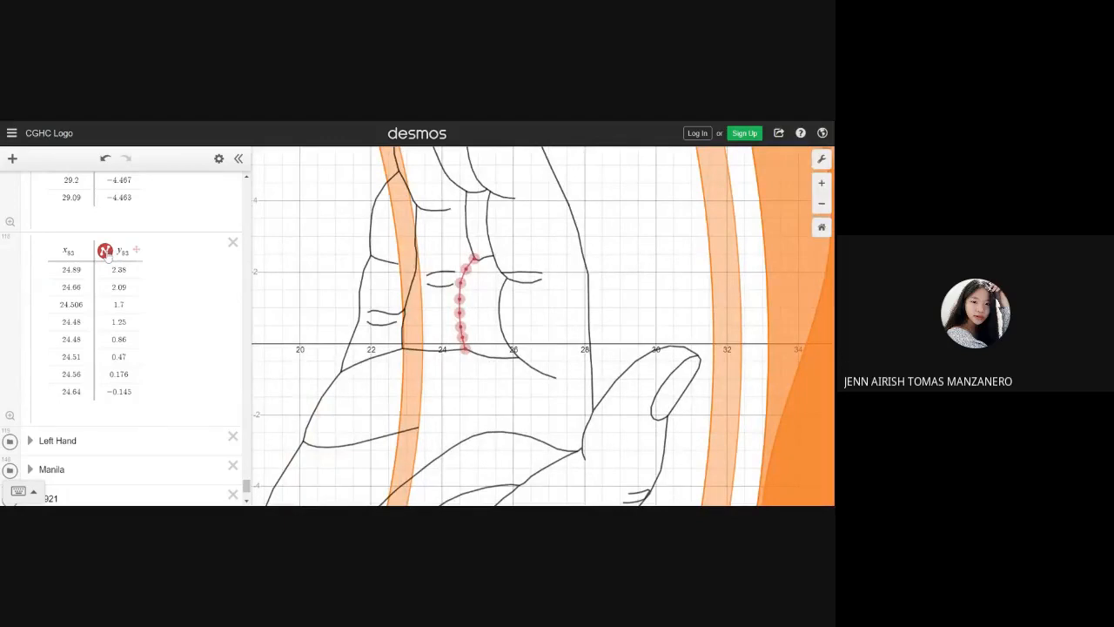
pyautogui.click(104, 251)
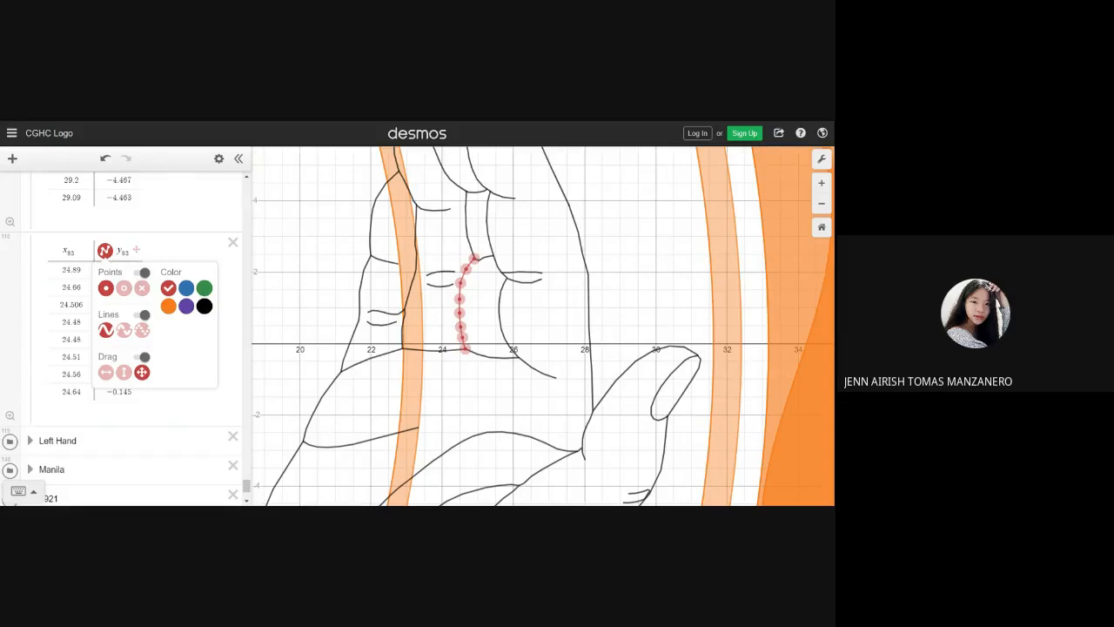
pyautogui.click(141, 273)
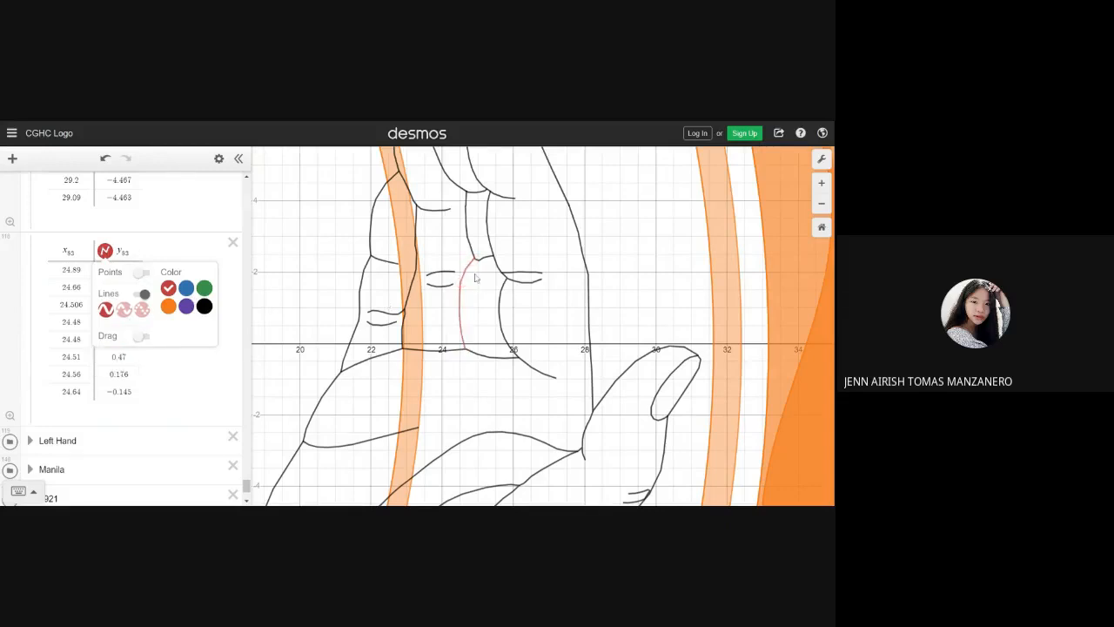
pyautogui.click(205, 307)
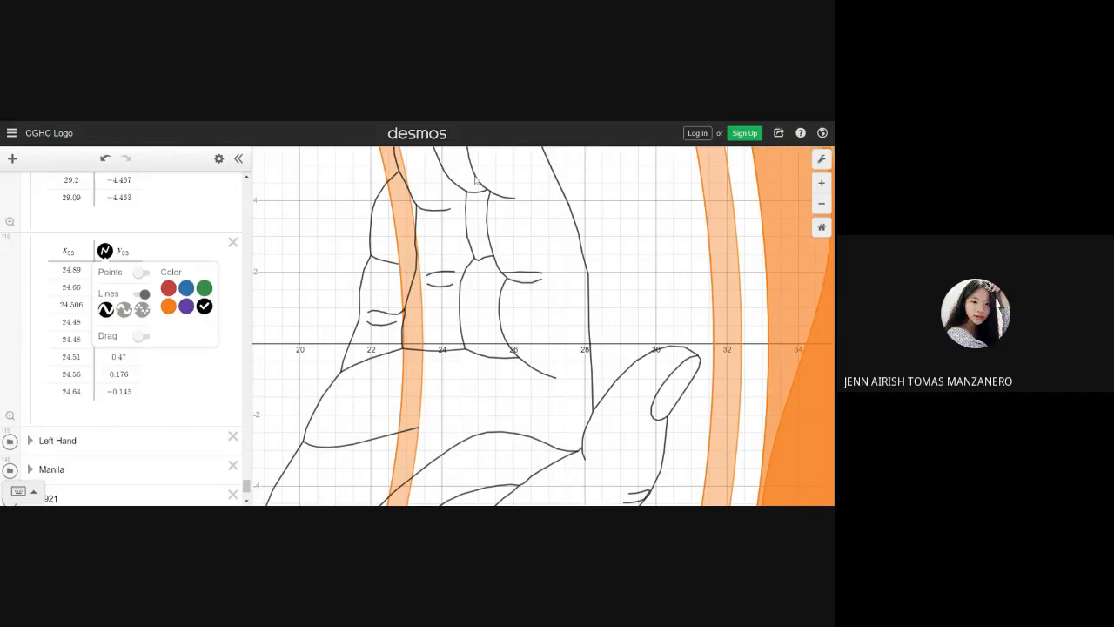
# - Bring the whole logo into view and go back up the expression list to the right hand's earlier tables
pyautogui.click(822, 203)
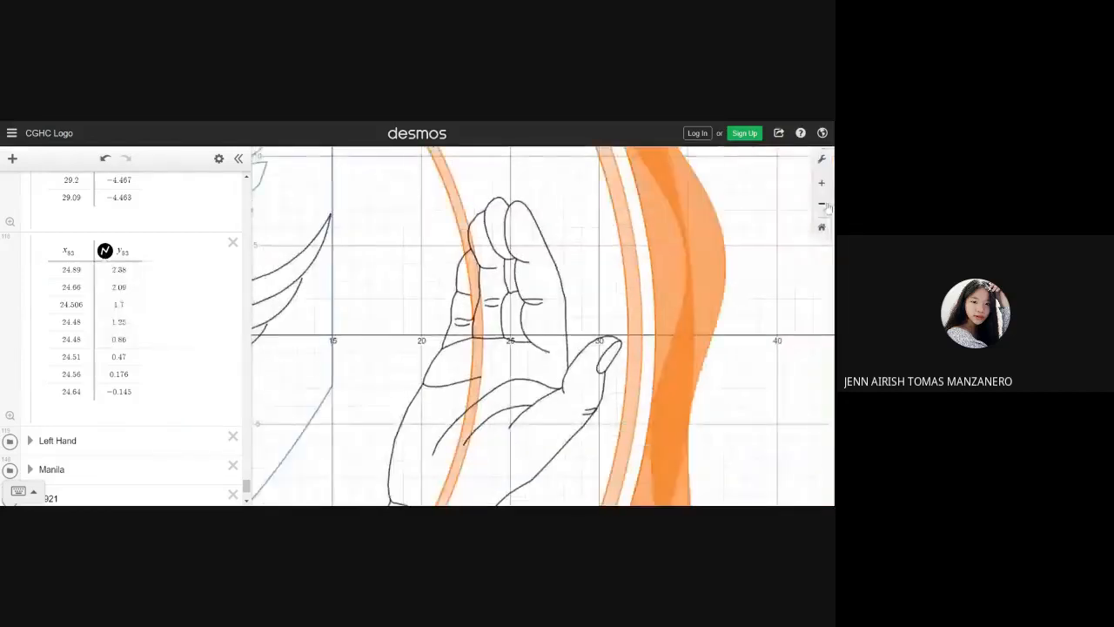
pyautogui.click(821, 204)
pyautogui.click(822, 204)
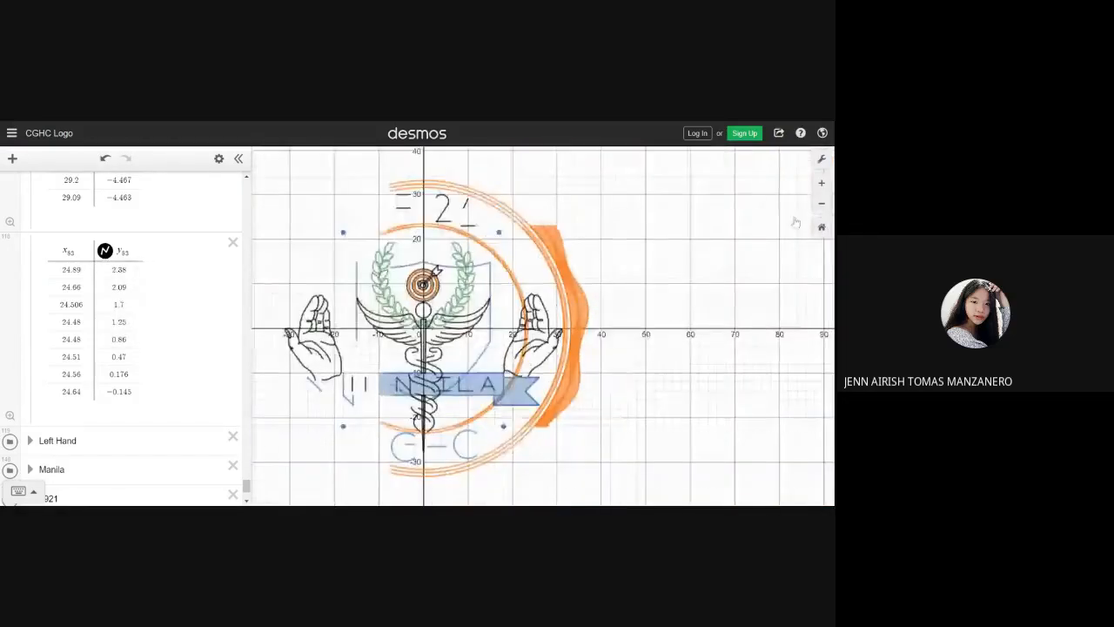
pyautogui.moveTo(603, 278); pyautogui.dragTo(647, 249)
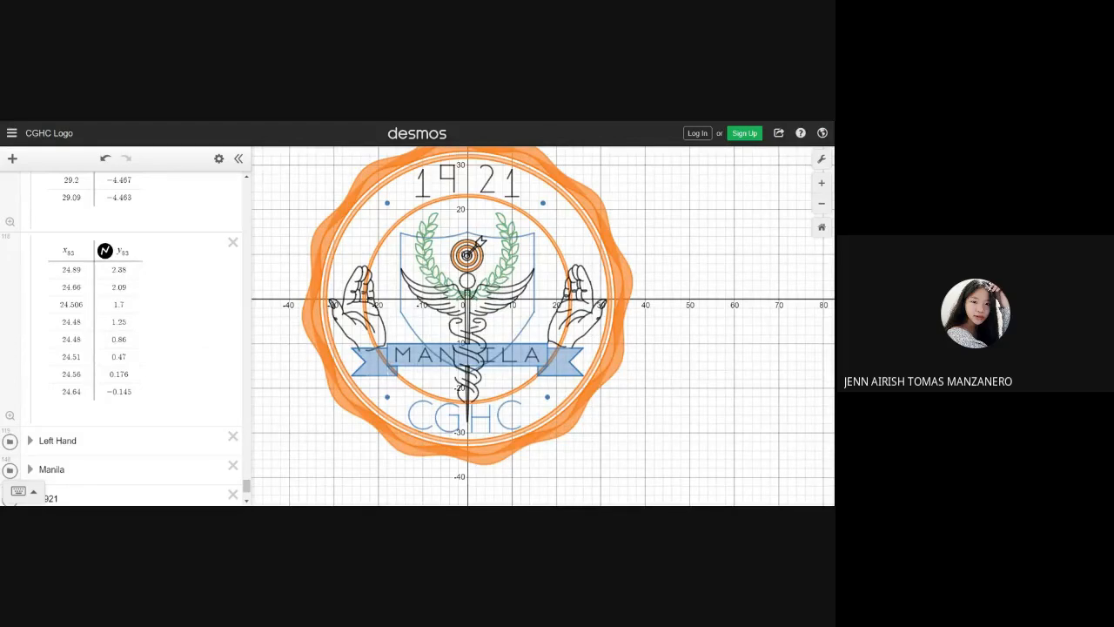
pyautogui.scroll(5, 130, 348)
pyautogui.scroll(10, 131, 348)
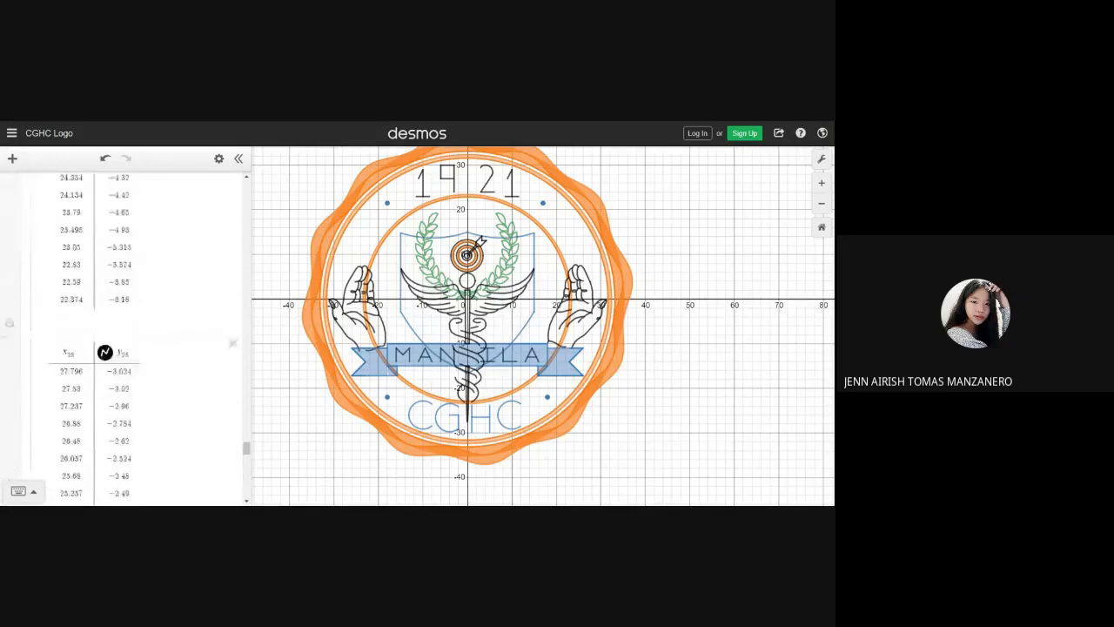
pyautogui.moveTo(246, 447); pyautogui.dragTo(228, 201)
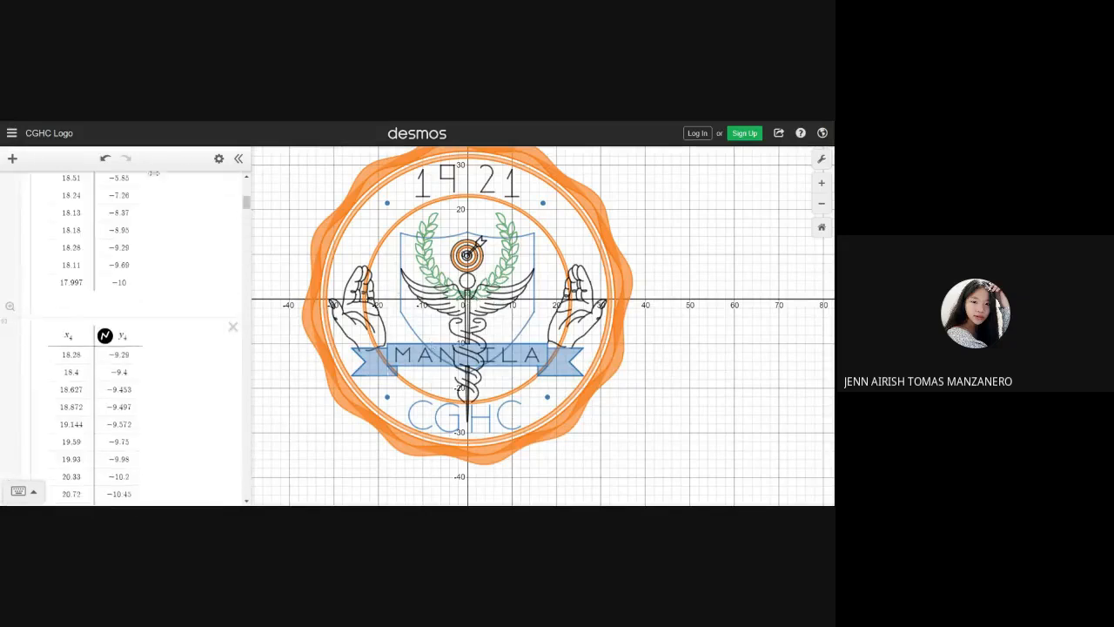
# - Collapse the Right Hand folder to return to the list of the logo's folders
pyautogui.moveTo(247, 206); pyautogui.dragTo(247, 198)
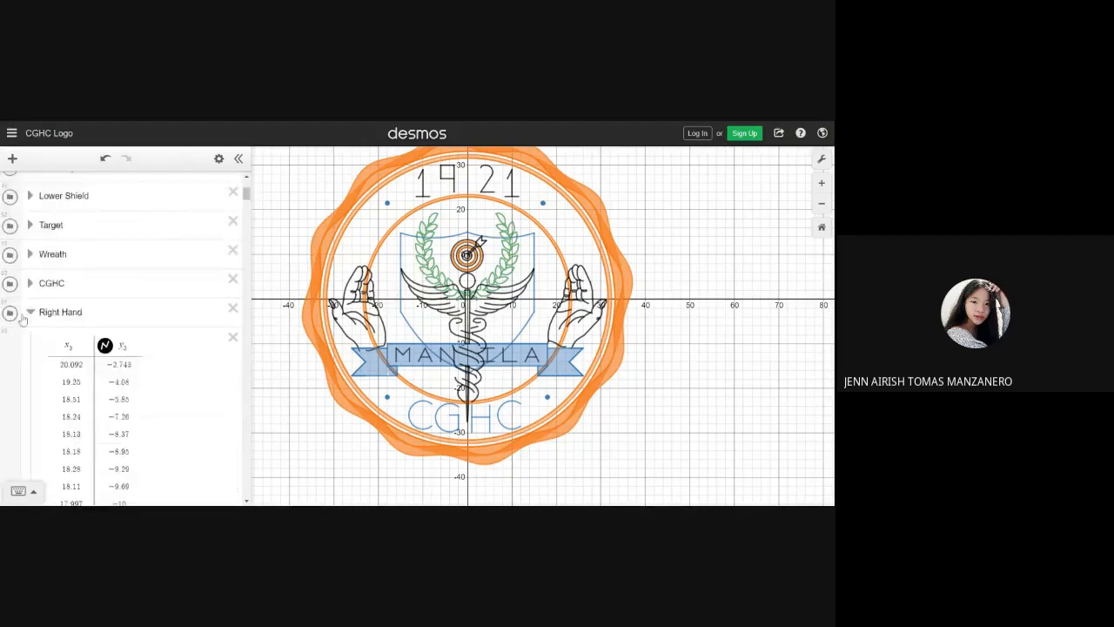
pyautogui.click(30, 312)
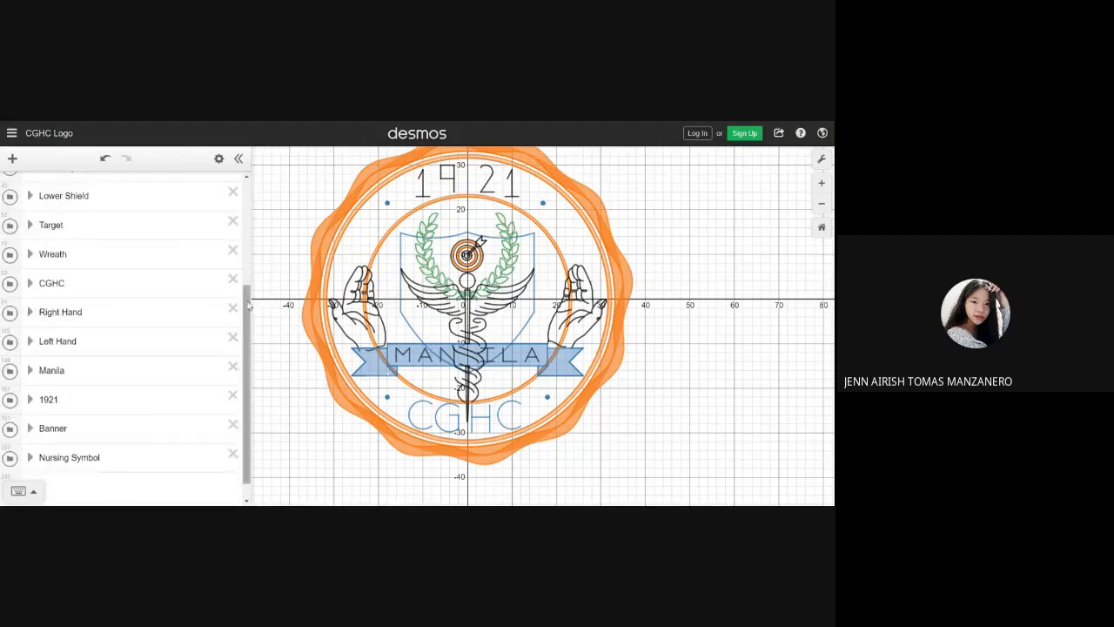
pyautogui.scroll(-1, 122, 330)
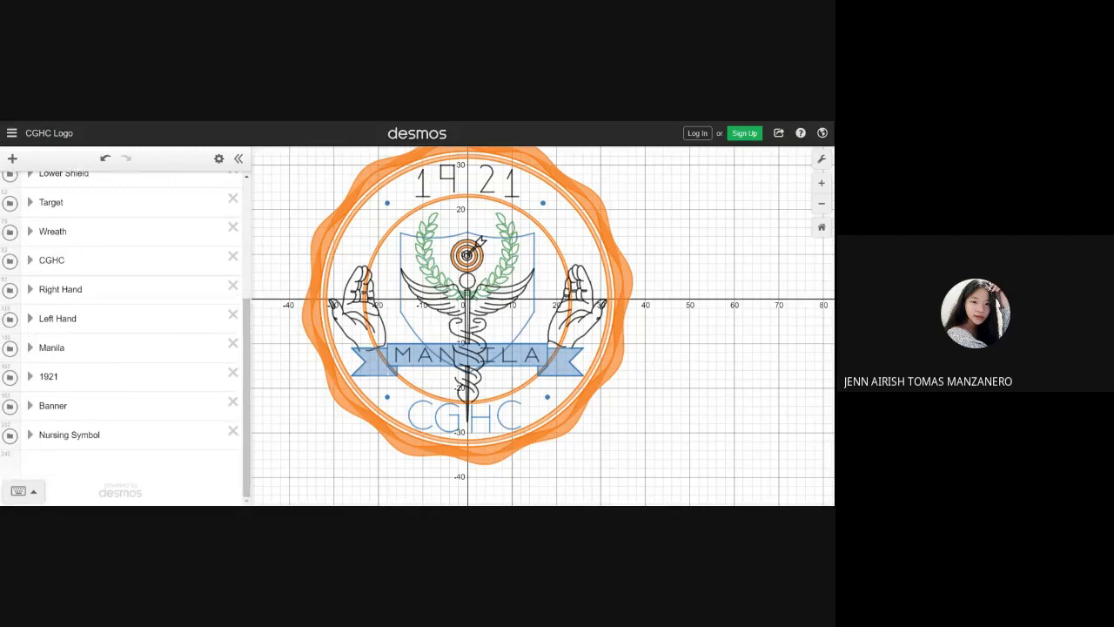
# - Expand the Nursing Symbol folder, look through its tables of connected points, and collapse the folder
pyautogui.click(31, 434)
pyautogui.moveTo(244, 252); pyautogui.dragTo(246, 294)
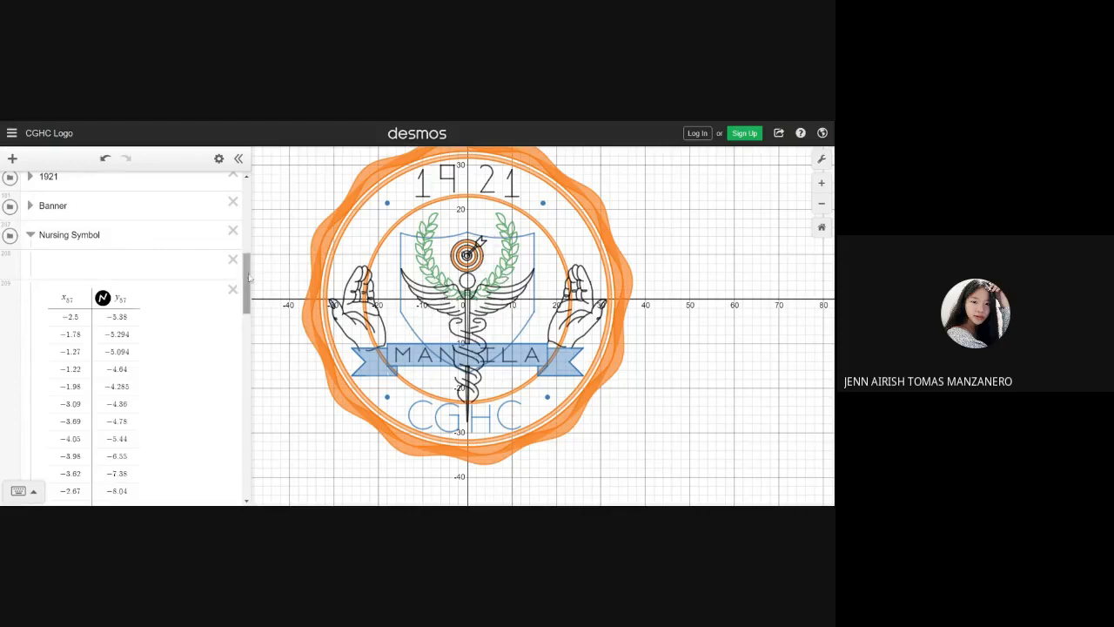
pyautogui.scroll(-1, 246, 278)
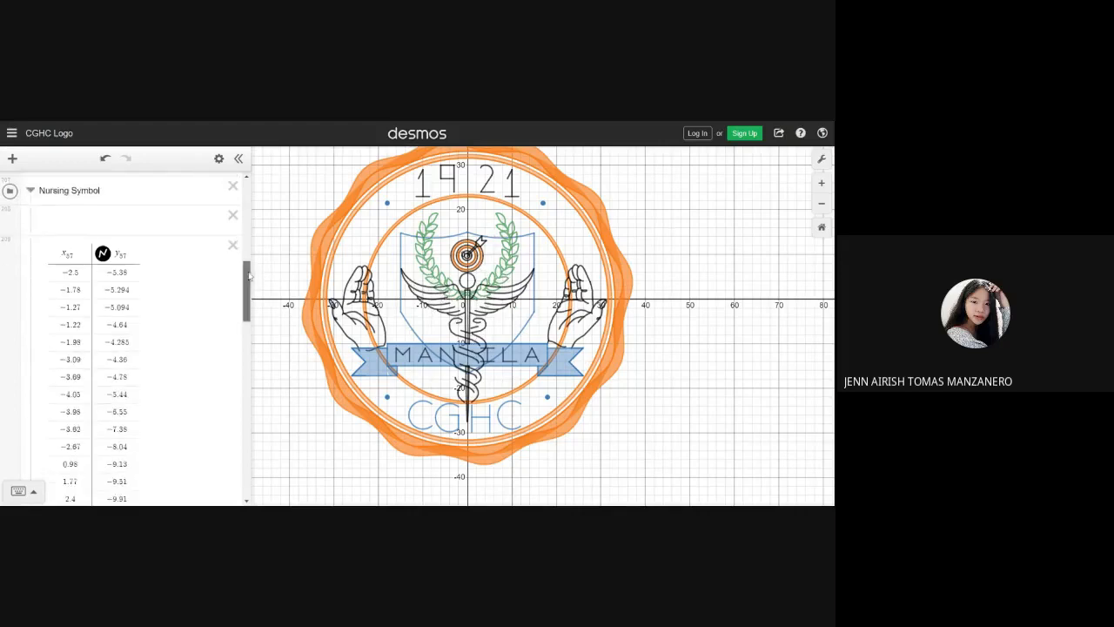
pyautogui.scroll(-1, 248, 281)
pyautogui.moveTo(248, 282)
pyautogui.mouseDown()
pyautogui.moveTo(247, 272)
pyautogui.moveTo(246, 471)
pyautogui.moveTo(242, 292)
pyautogui.mouseUp()
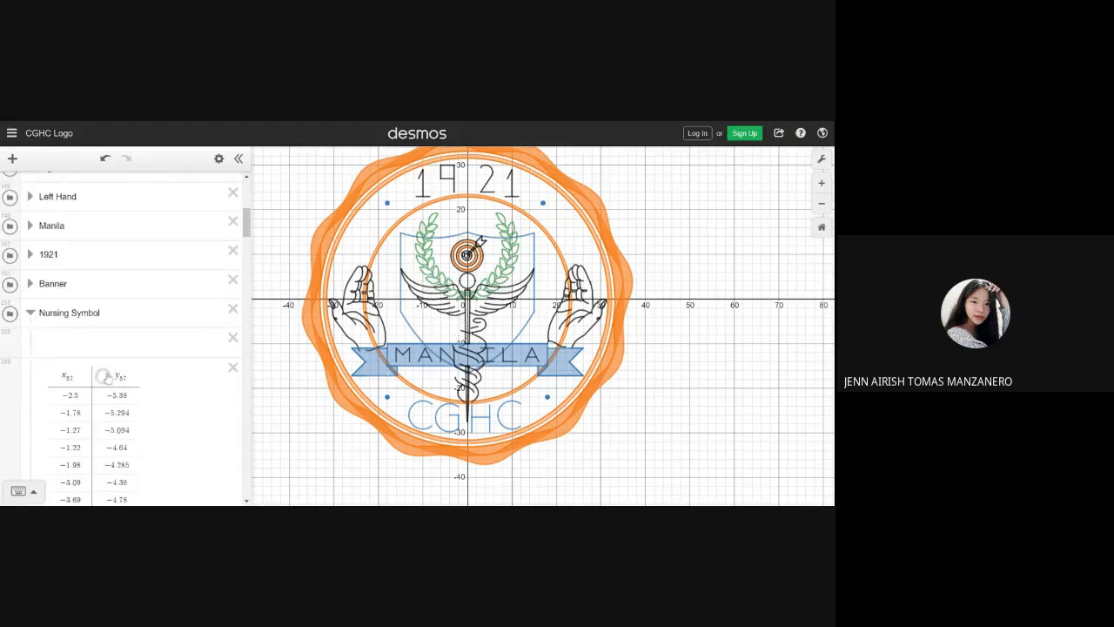
pyautogui.click(30, 312)
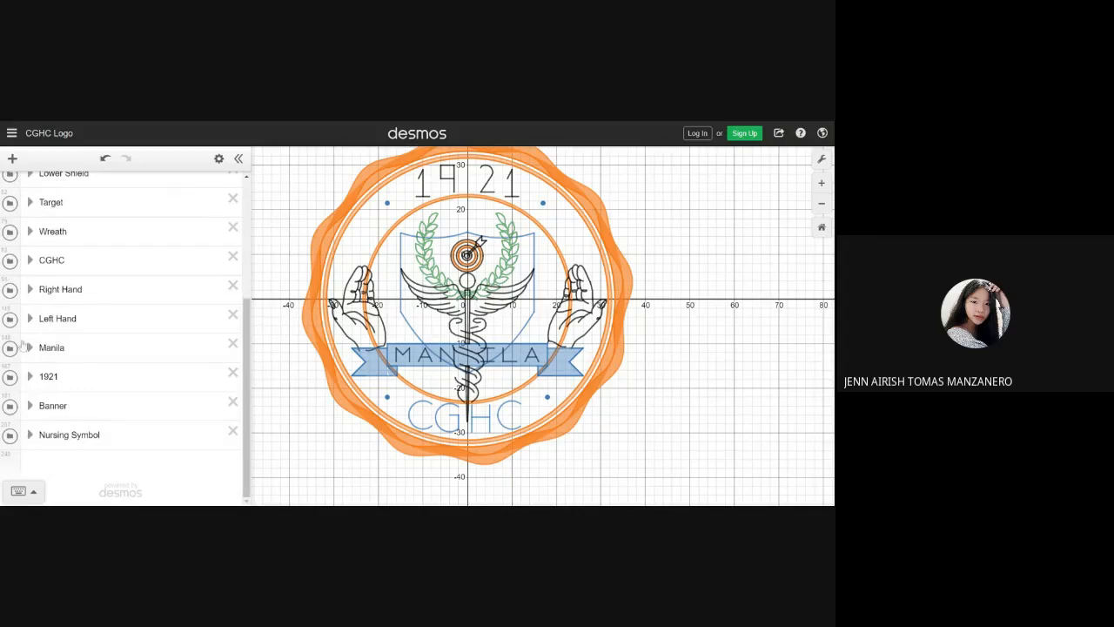
# - Expand the Manila folder, review the domain-restricted line equations that form its letters, and collapse the folder
pyautogui.click(29, 347)
pyautogui.scroll(-5, 122, 339)
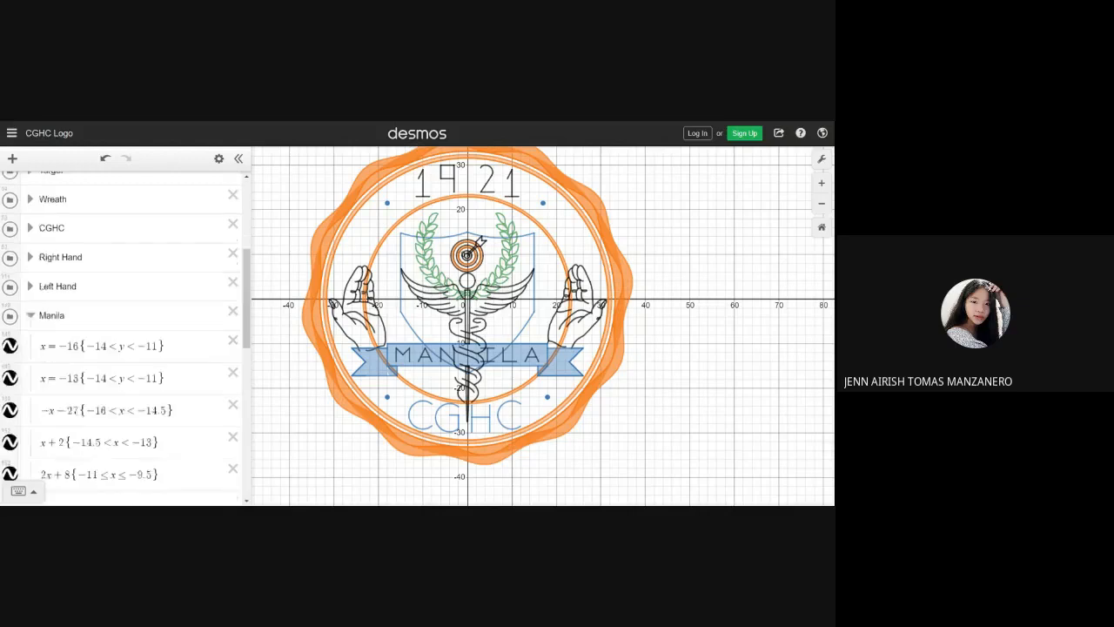
pyautogui.scroll(4, 192, 329)
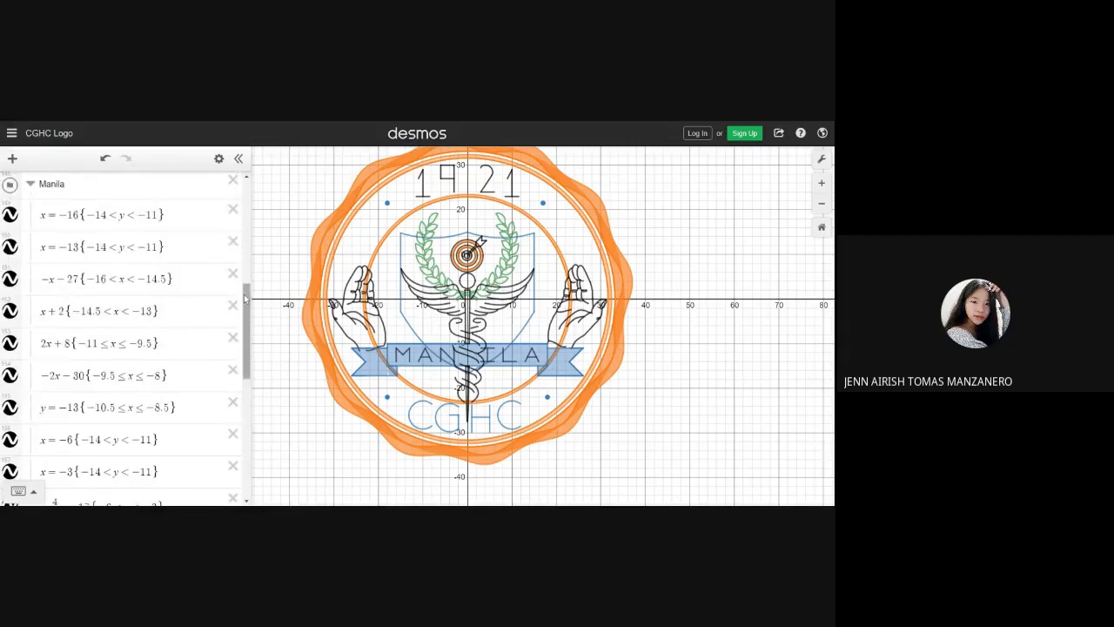
pyautogui.scroll(-10, 217, 299)
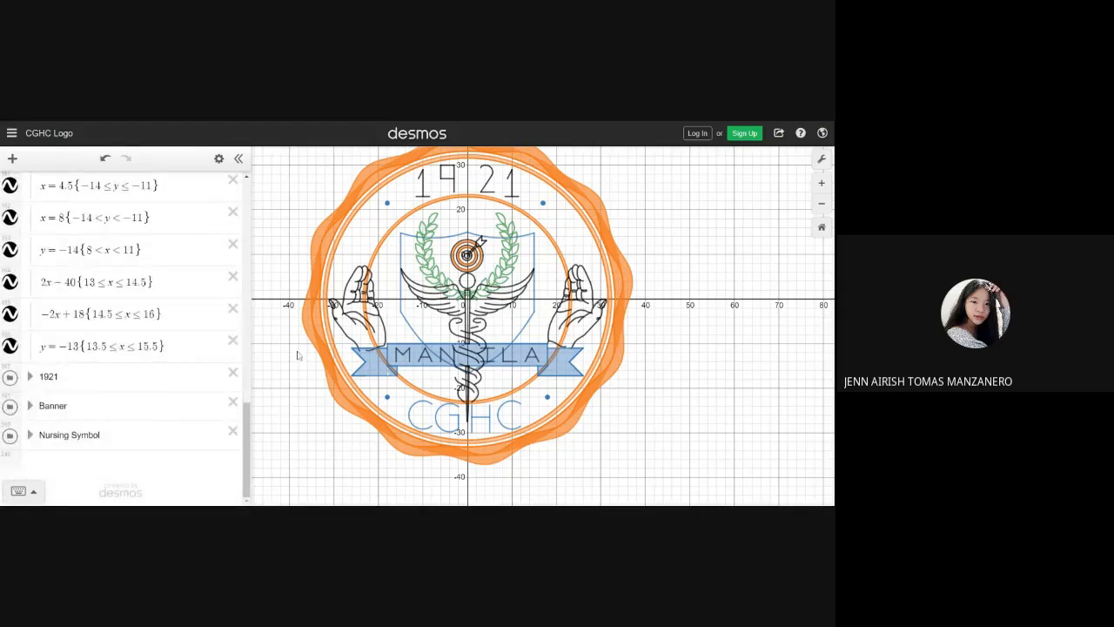
pyautogui.moveTo(248, 438); pyautogui.dragTo(248, 279)
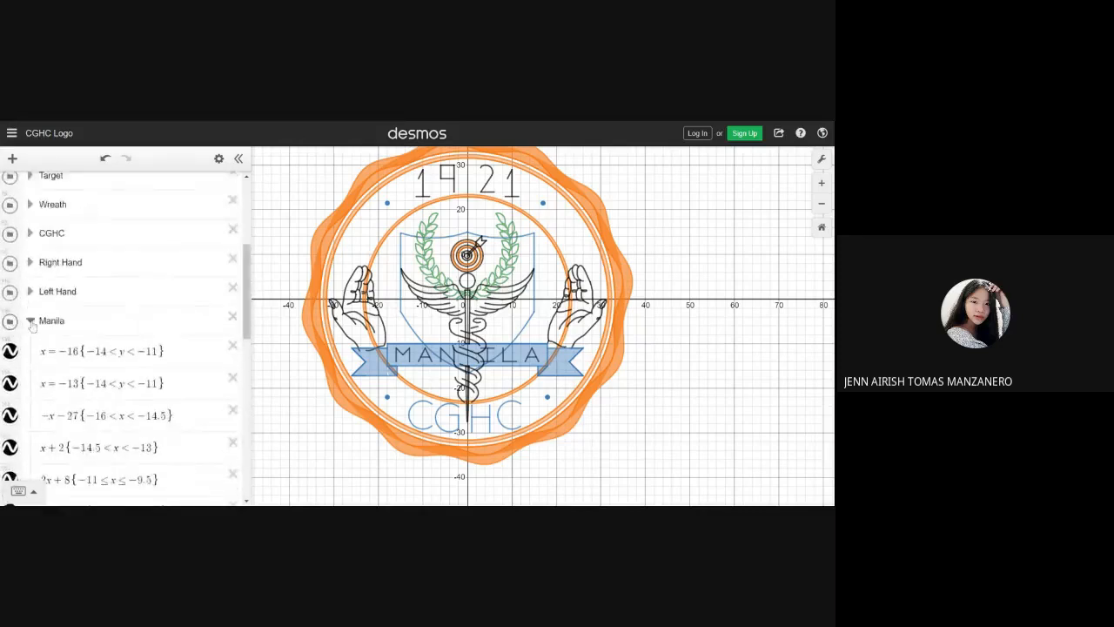
pyautogui.click(30, 321)
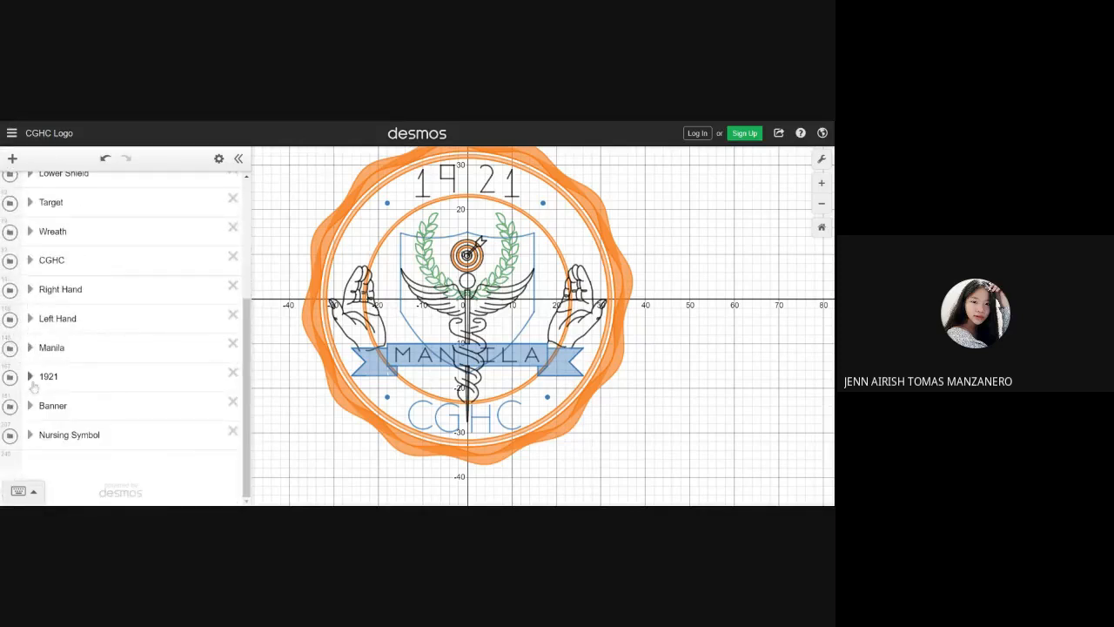
# - Expand the 1921 folder, review the line equations and table that draw its digits, and collapse the folder
pyautogui.click(30, 376)
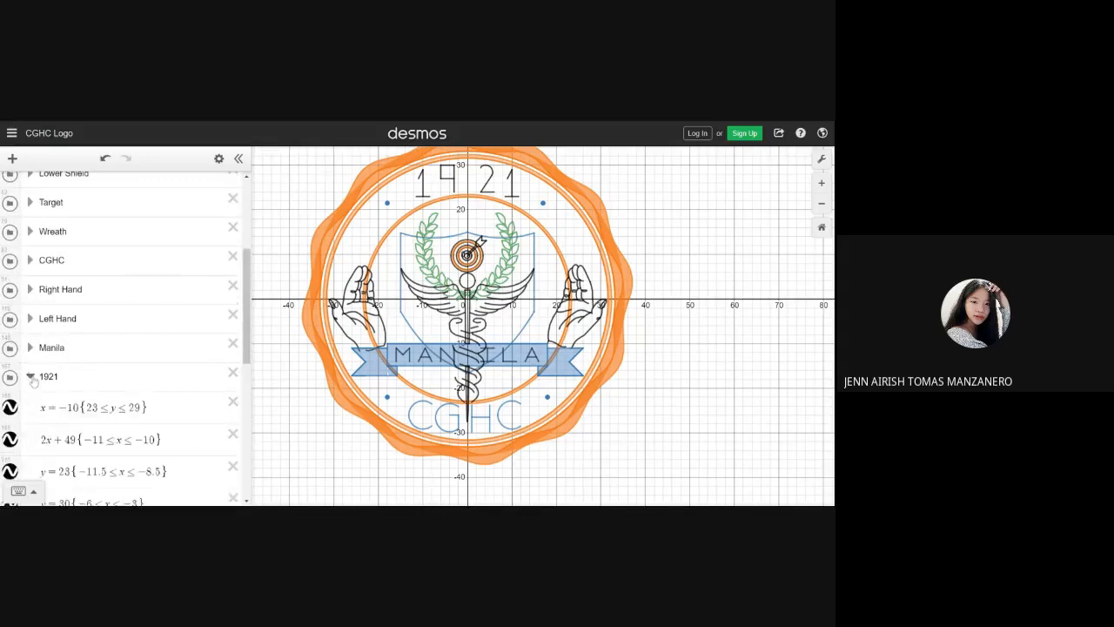
pyautogui.scroll(-5, 174, 348)
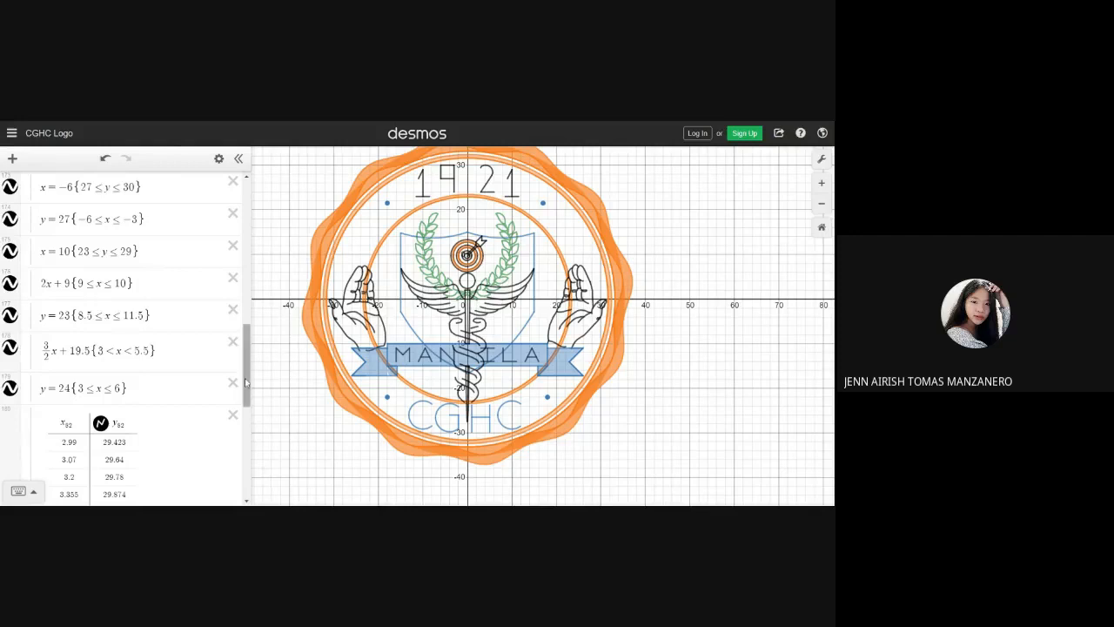
pyautogui.moveTo(248, 383); pyautogui.dragTo(250, 312)
pyautogui.click(30, 271)
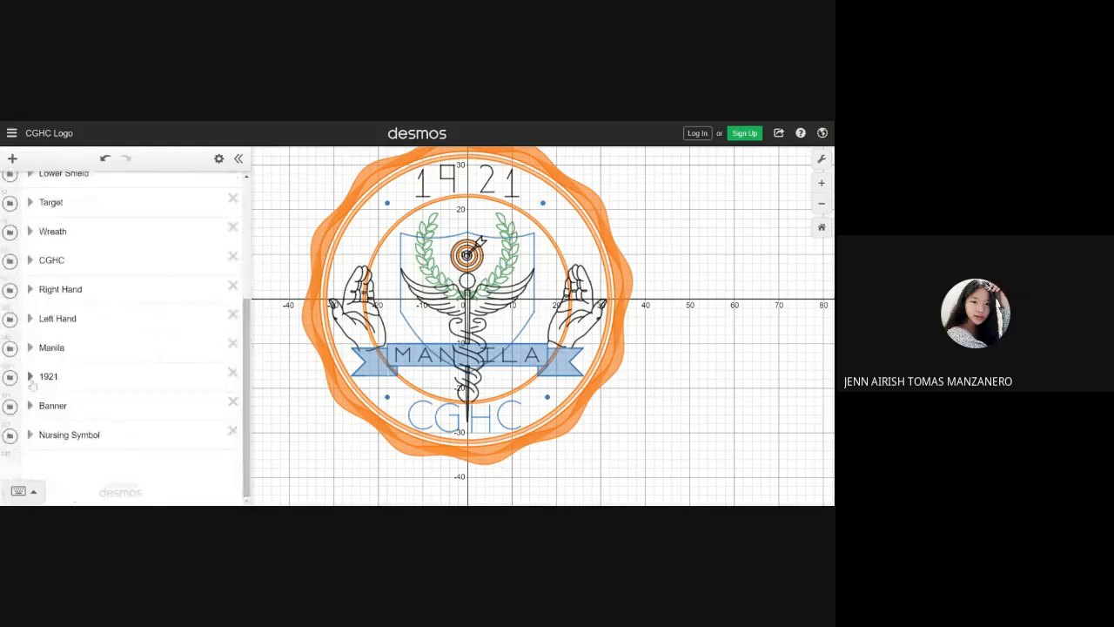
pyautogui.click(31, 377)
pyautogui.click(30, 377)
pyautogui.click(30, 377)
pyautogui.click(30, 377)
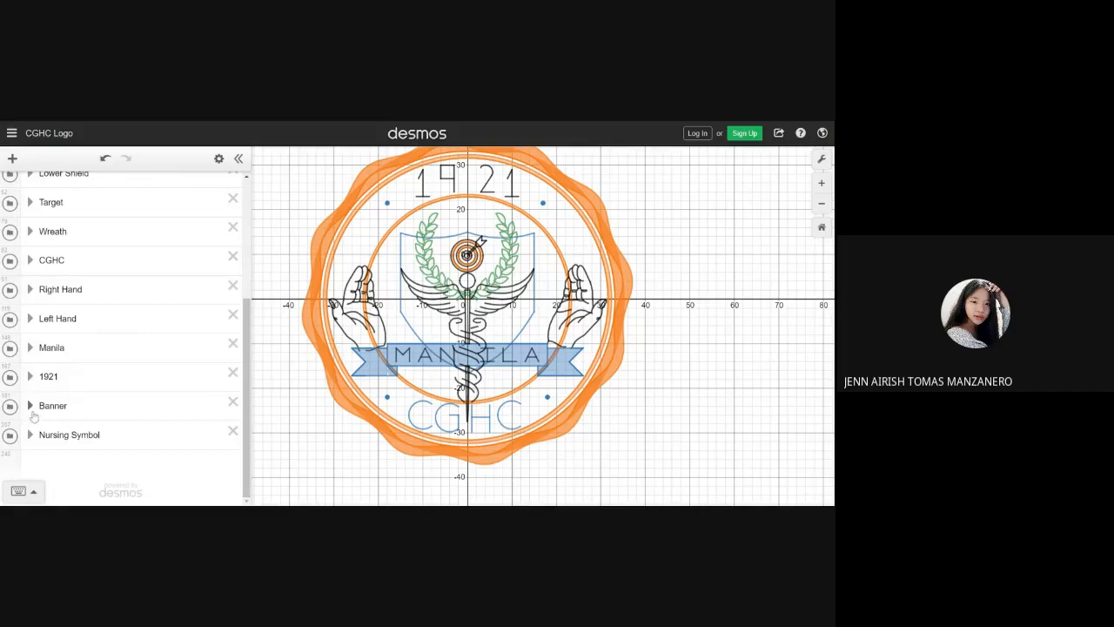
# - Expand the Banner folder and toggle the visibility of its y = -10 line to demonstrate that edge
pyautogui.click(30, 406)
pyautogui.scroll(-2, 122, 365)
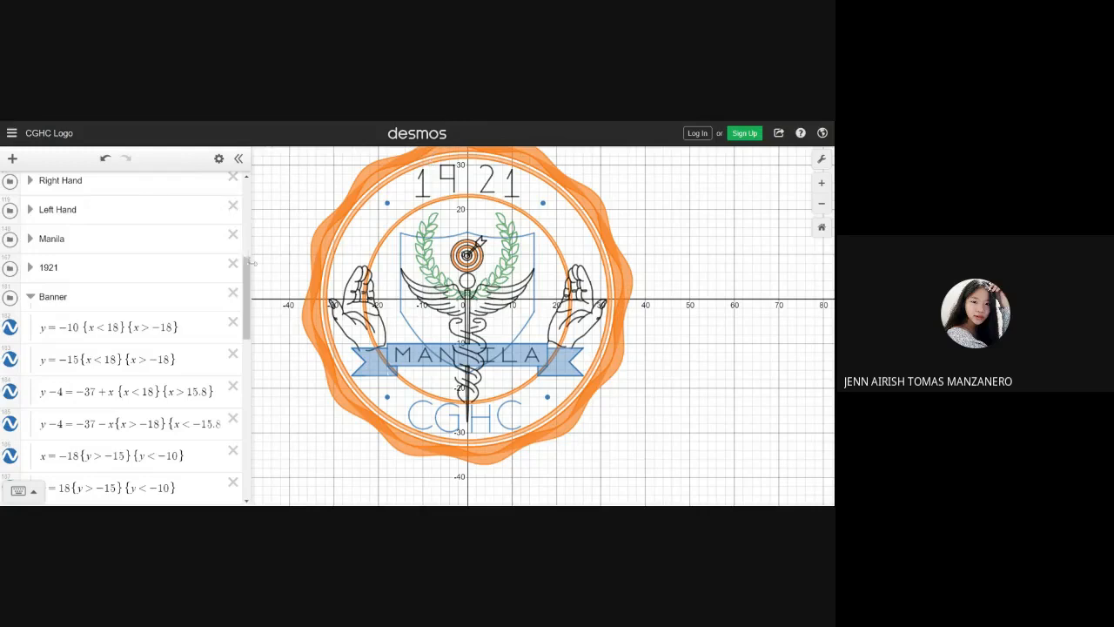
pyautogui.scroll(-1, 246, 273)
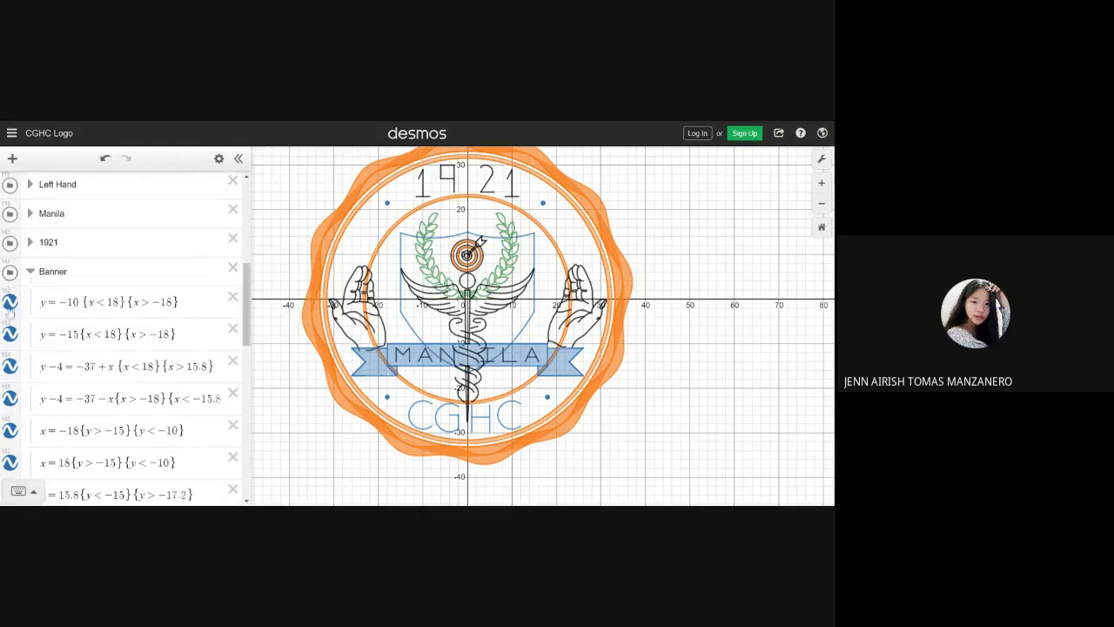
pyautogui.click(12, 309)
pyautogui.click(12, 309)
pyautogui.click(11, 309)
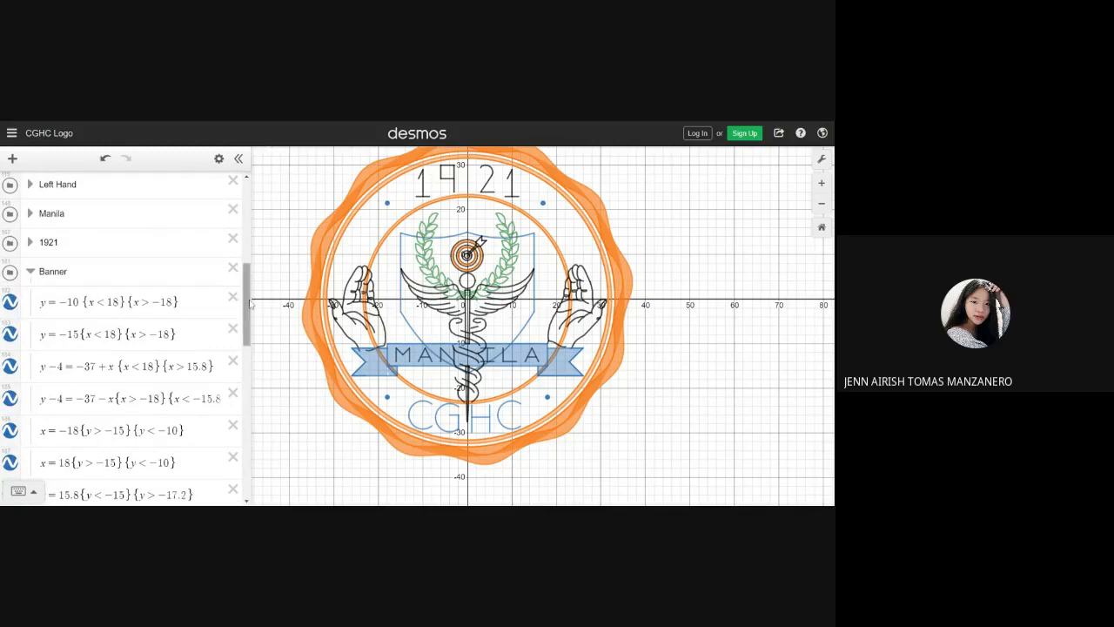
# - Toggle the banner's y = -15 line off and on, review the remaining banner equations, and collapse the Banner folder
pyautogui.scroll(-2, 244, 300)
pyautogui.click(12, 274)
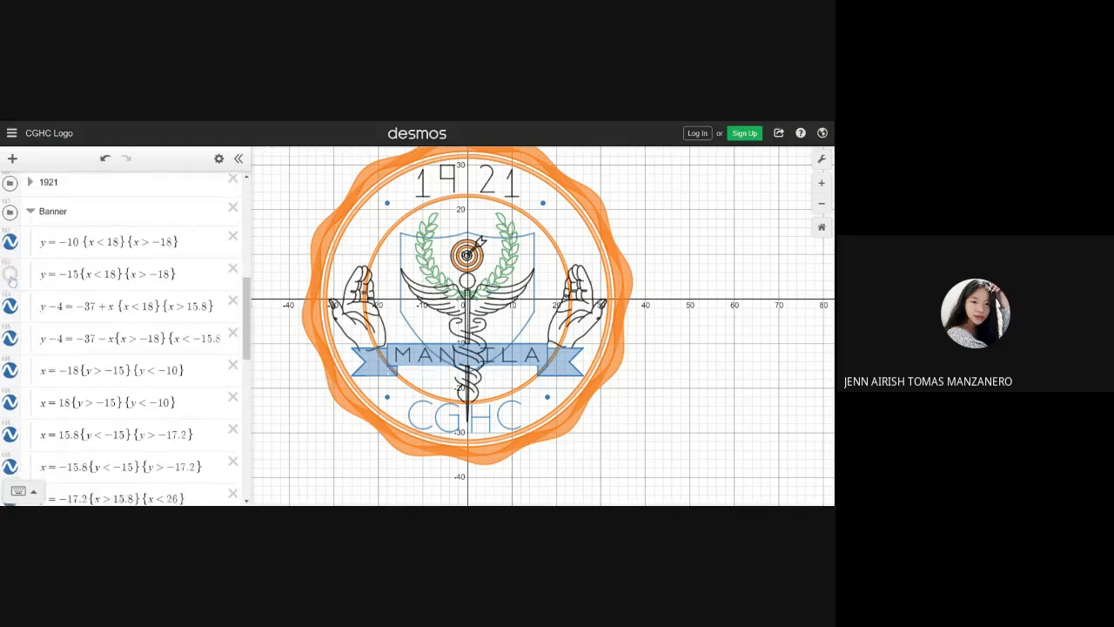
pyautogui.click(11, 273)
pyautogui.click(11, 242)
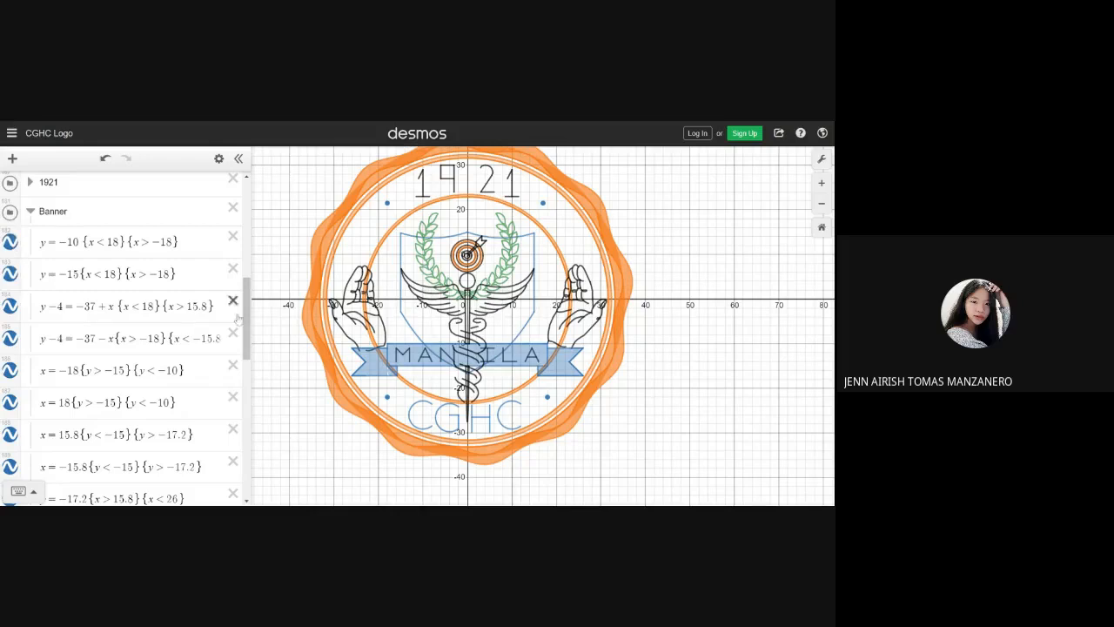
pyautogui.scroll(-3, 248, 344)
pyautogui.scroll(5, 248, 344)
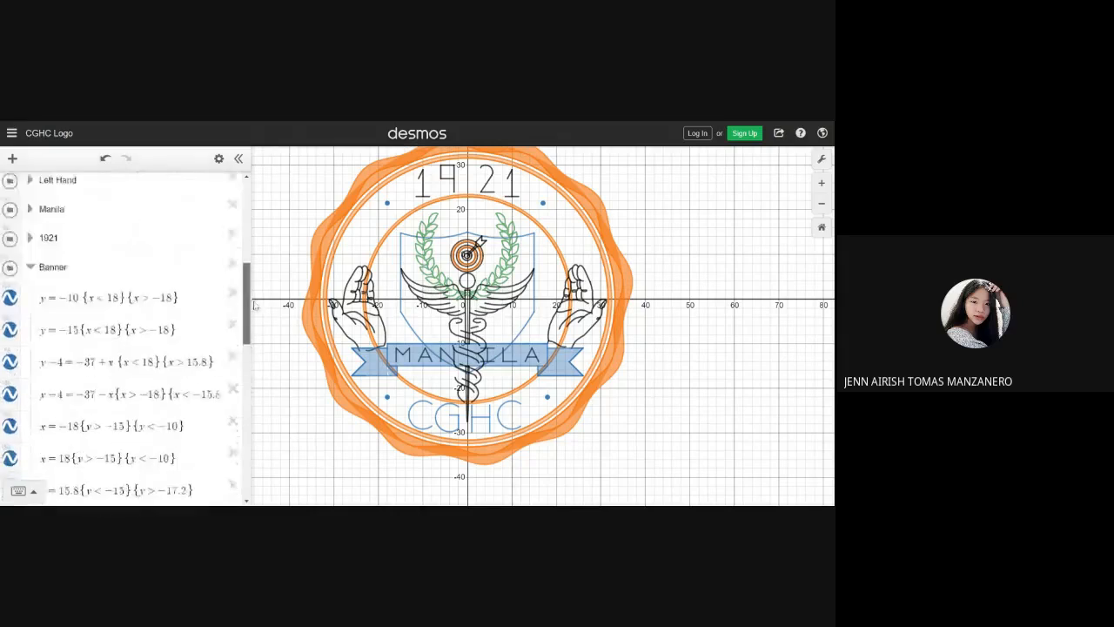
pyautogui.click(30, 279)
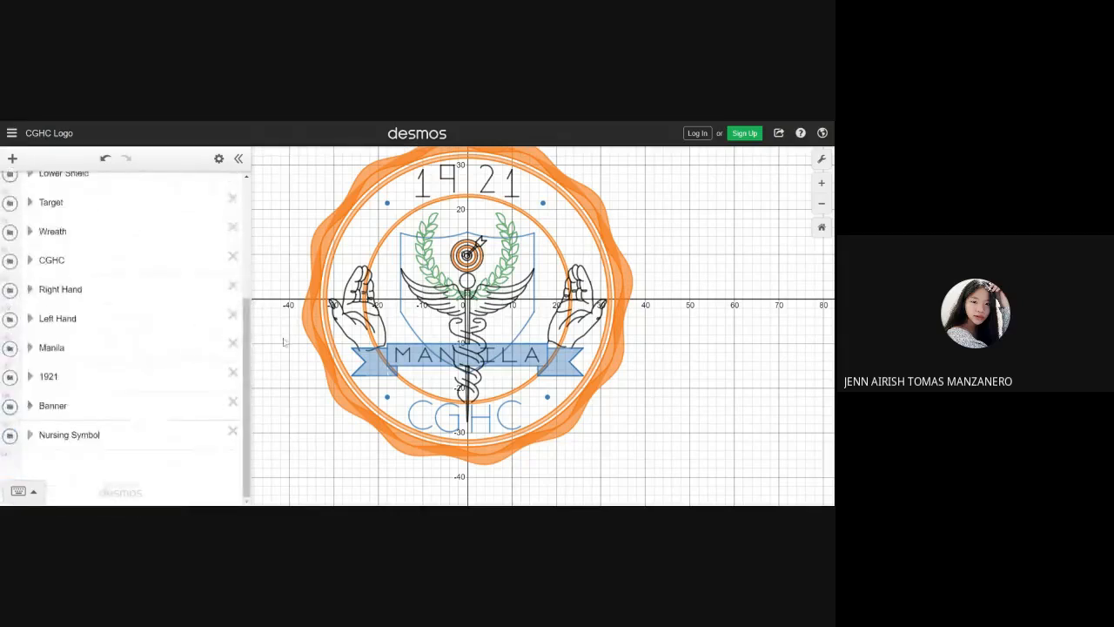
# - Return to the start of the expression list, recentre the logo, and briefly show the reference image behind the drawing
pyautogui.moveTo(251, 303); pyautogui.dragTo(255, 181)
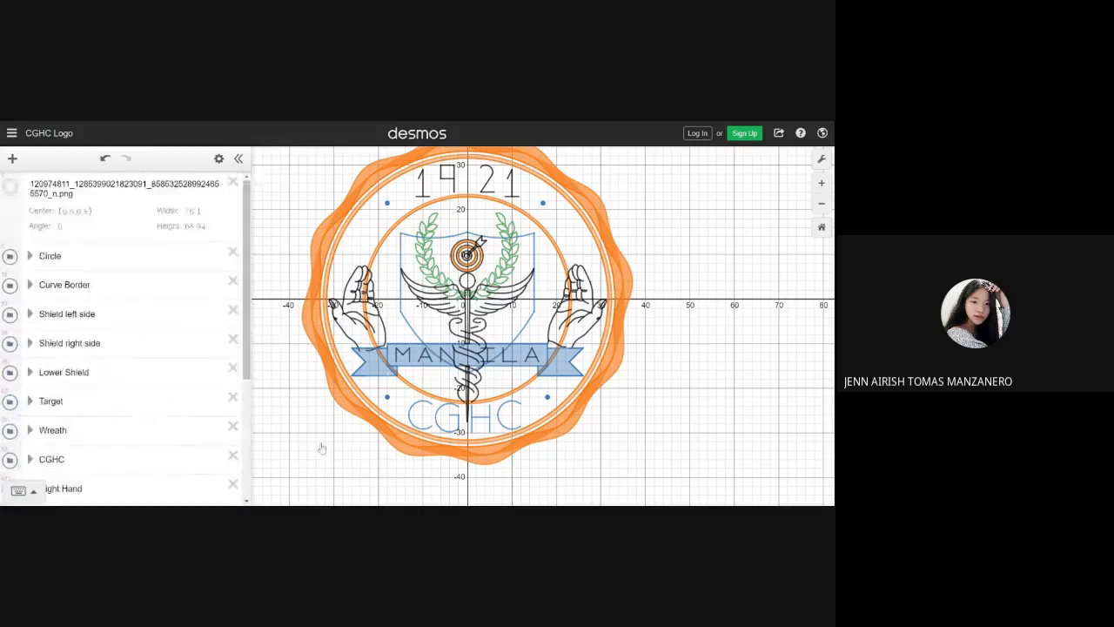
pyautogui.click(820, 203)
pyautogui.click(821, 183)
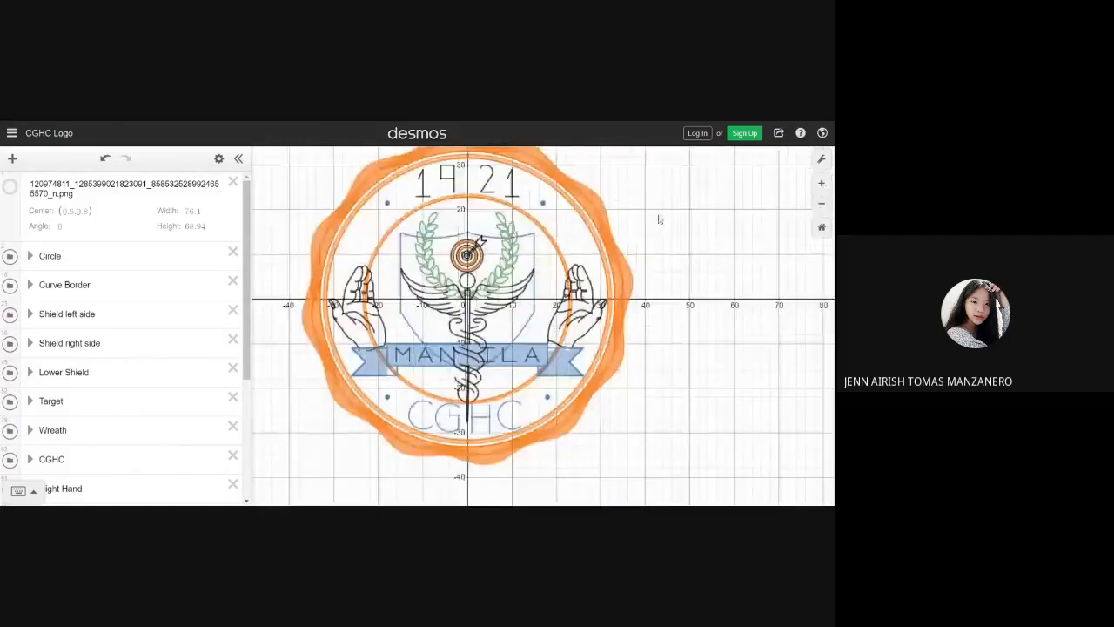
pyautogui.moveTo(658, 219); pyautogui.dragTo(681, 251)
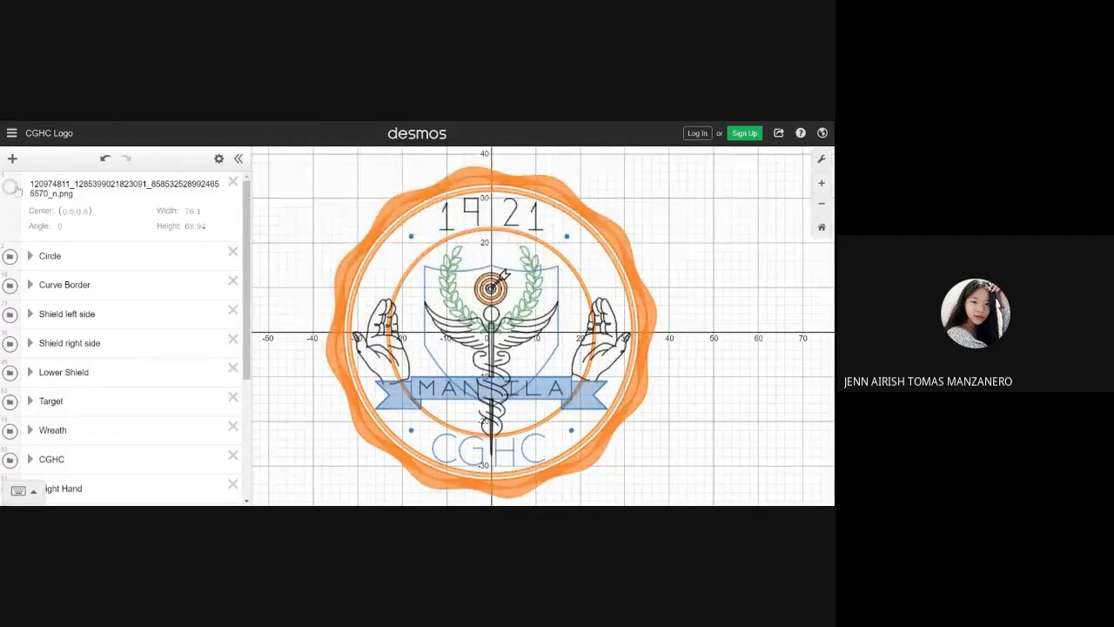
pyautogui.click(11, 187)
pyautogui.click(10, 187)
pyautogui.moveTo(707, 287); pyautogui.dragTo(696, 266)
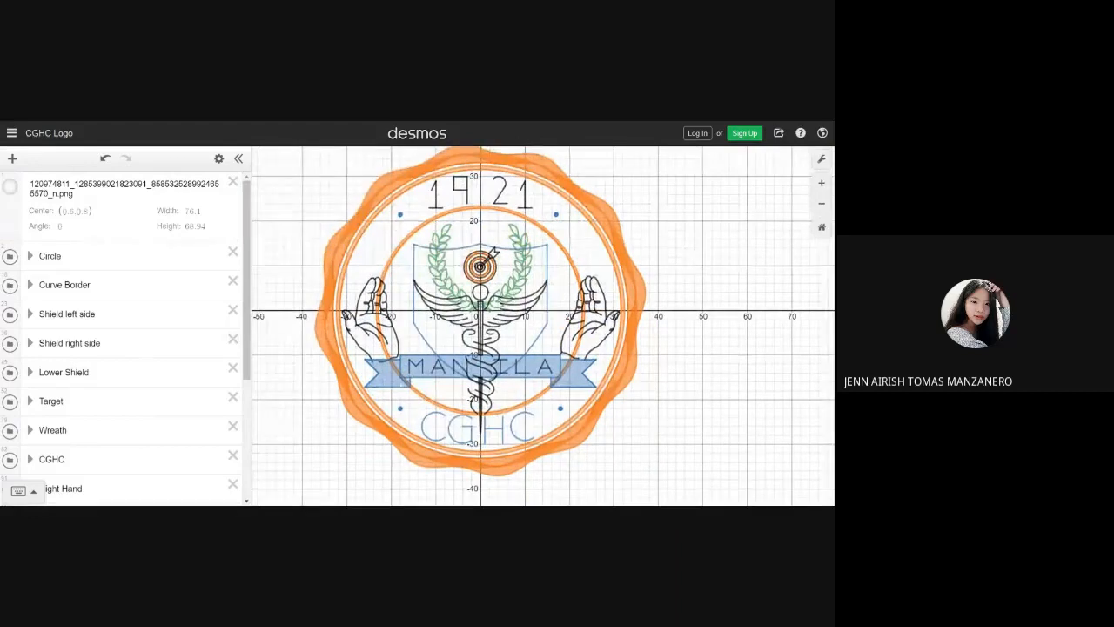